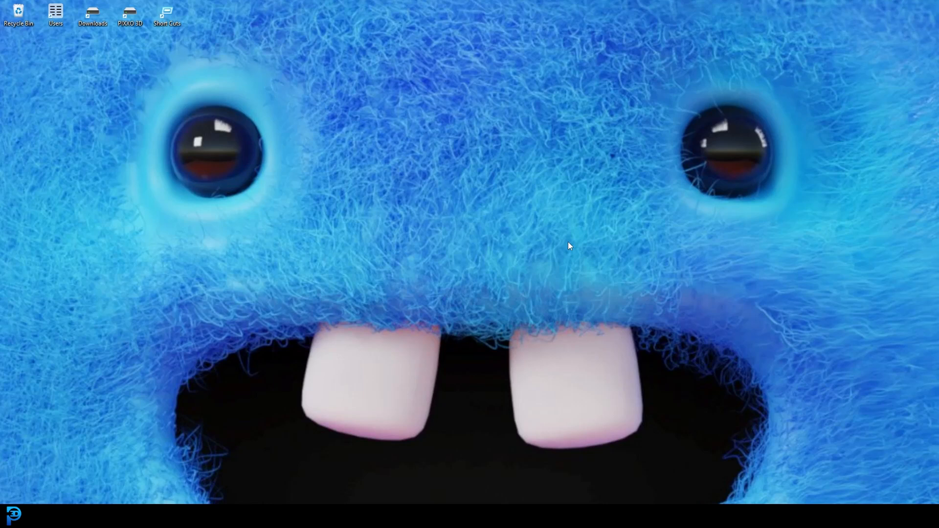
- Create a new folder named Project on the desktop
right_click(394, 197)
mouse_move(447, 275)
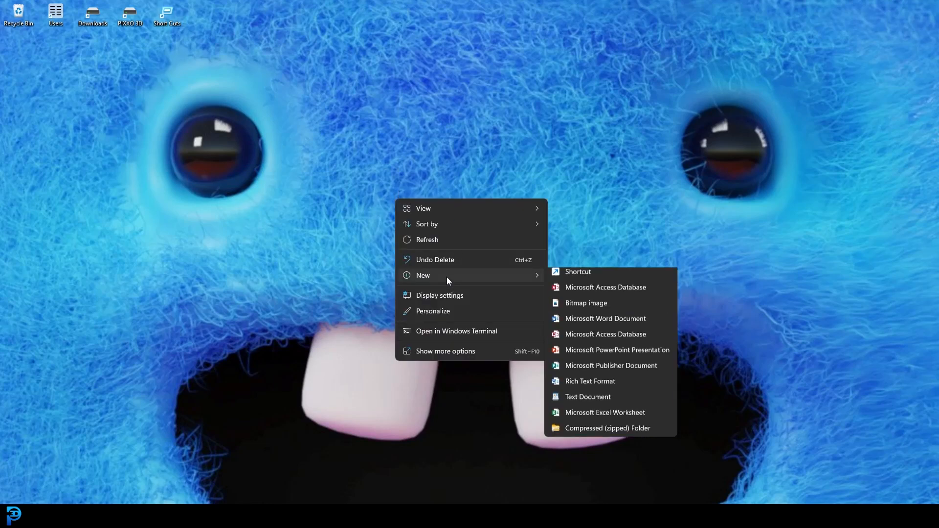
click(586, 277)
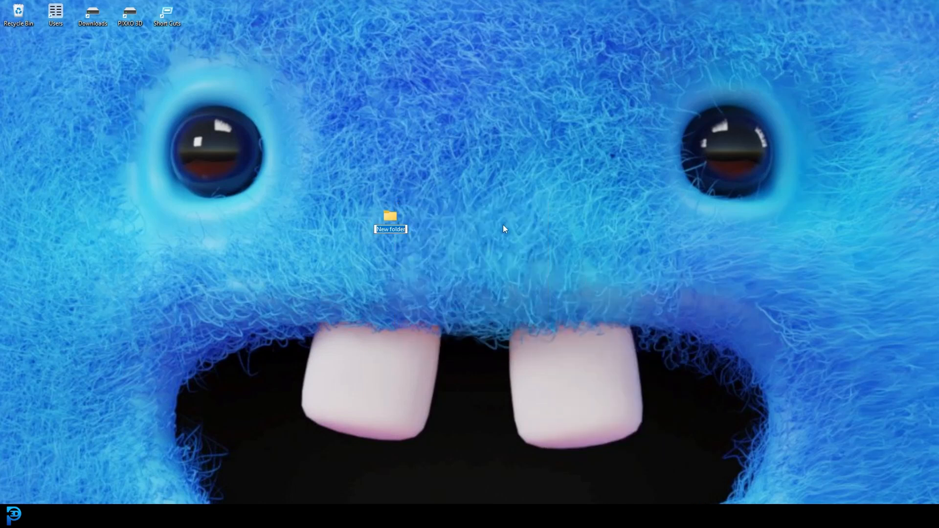
text(Project)
key(Return)
- Open the Project folder and create a subfolder named Textures inside it
double_click(402, 226)
right_click(293, 181)
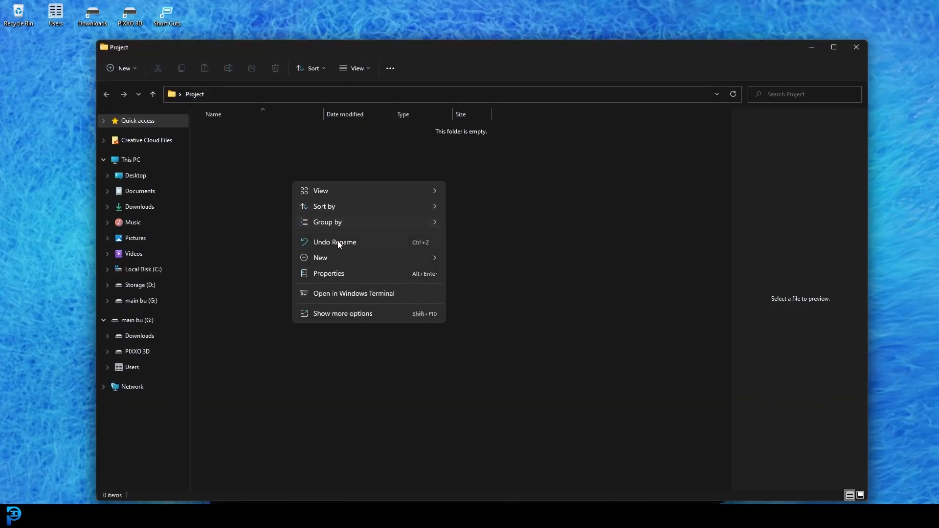
mouse_move(327, 259)
click(484, 259)
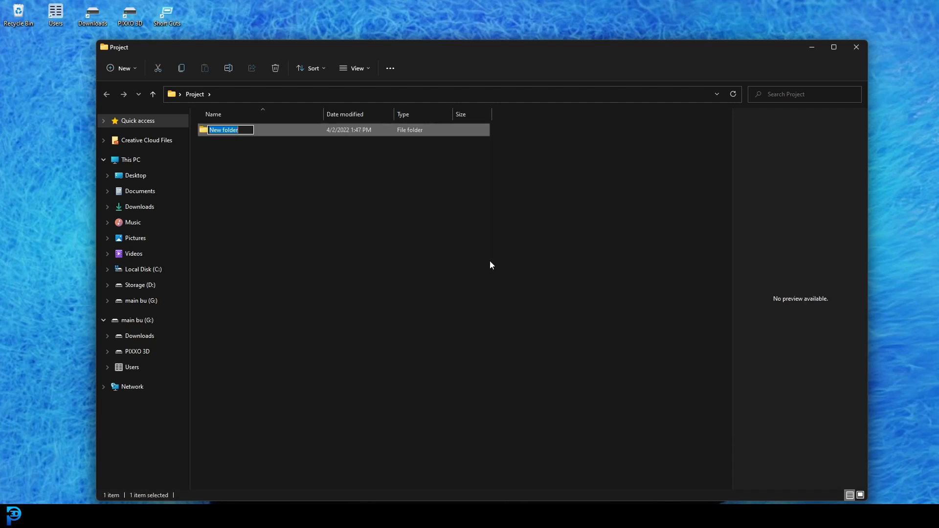
text(Textures)
key(Return)
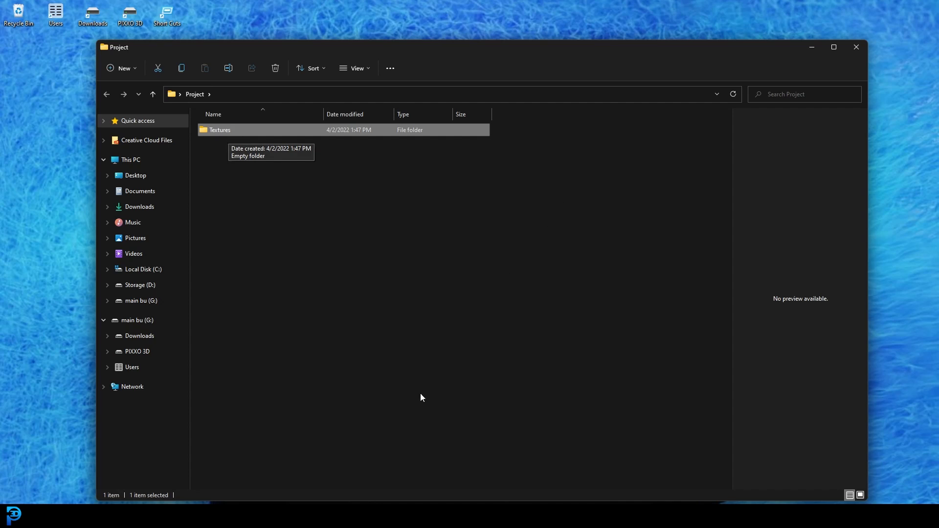
- Switch to the Sketchfab page in the browser and download the World war one tank model in its original fbx format
click(373, 516)
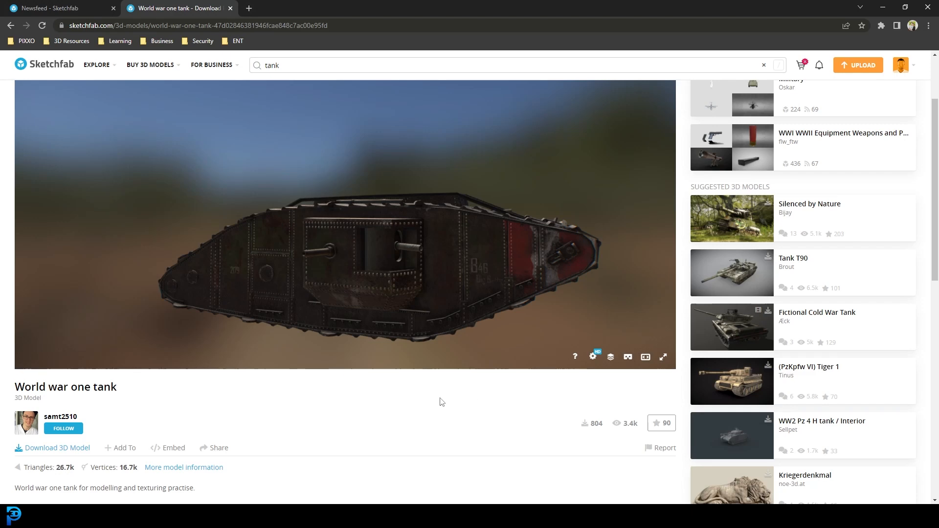
scroll(66, 443, down, 2)
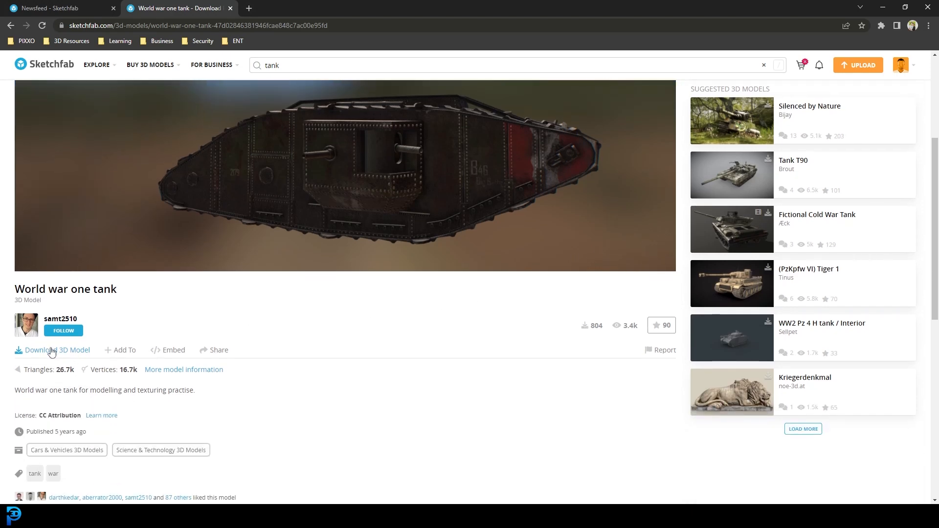
click(54, 351)
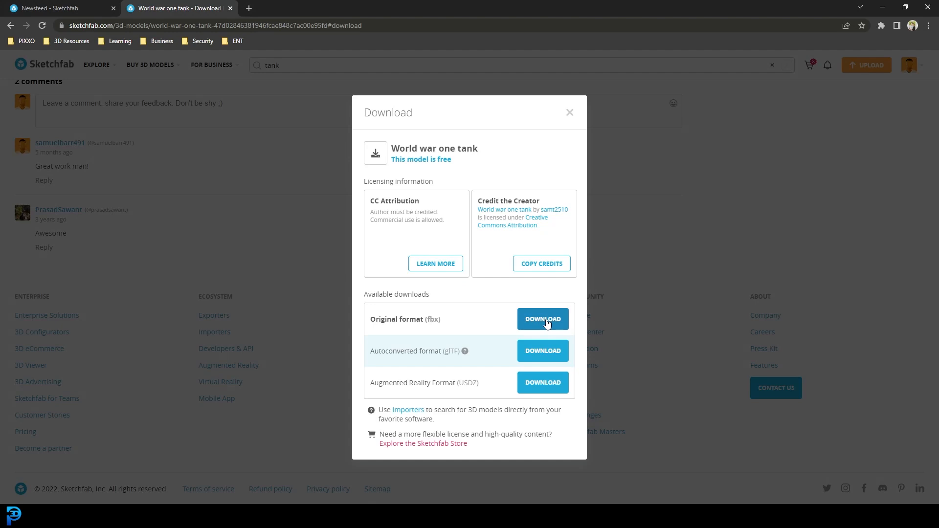
click(547, 320)
- Download the Carnotaurus Dinosaur model from the other Sketchfab page in its original obj format
click(71, 8)
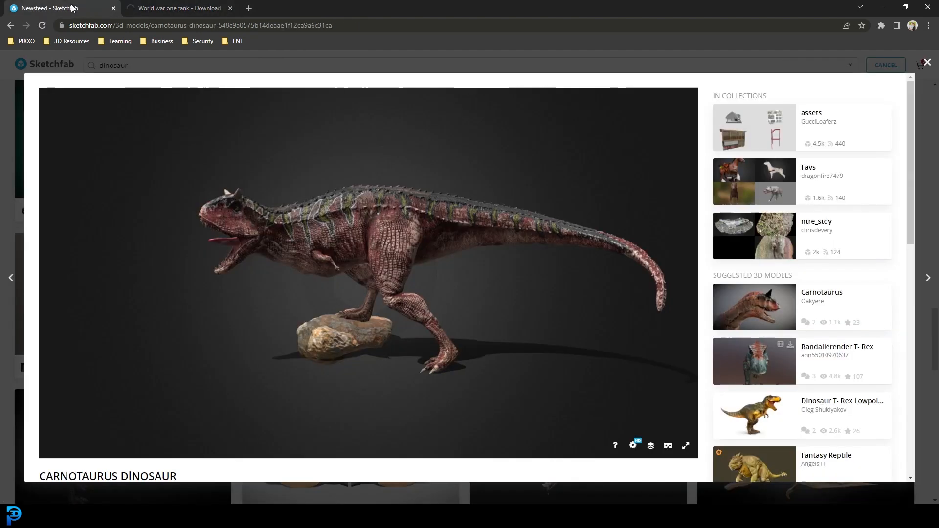
scroll(566, 375, down, 2)
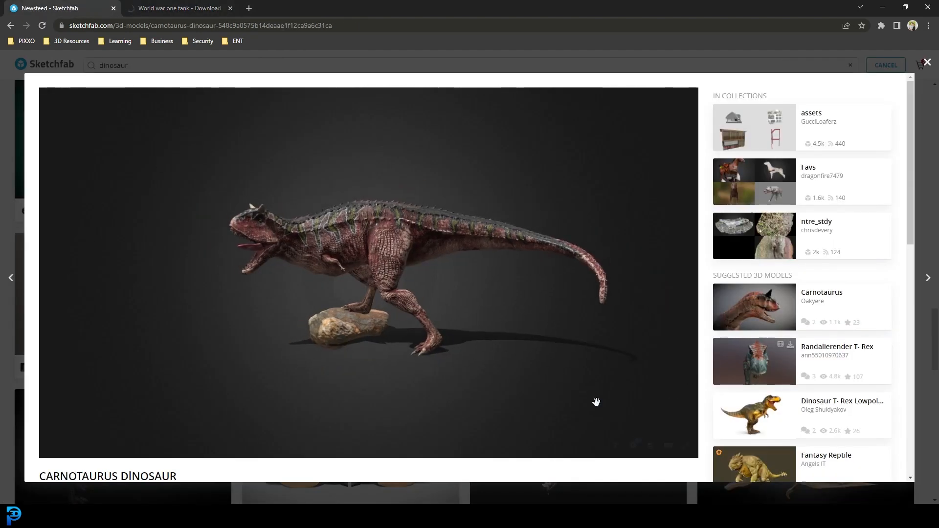
scroll(913, 160, down, 3)
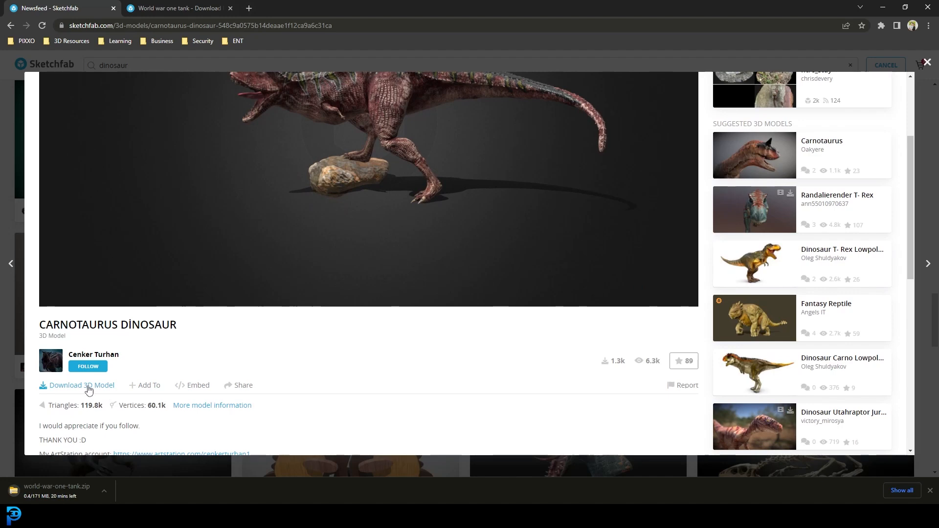
click(98, 388)
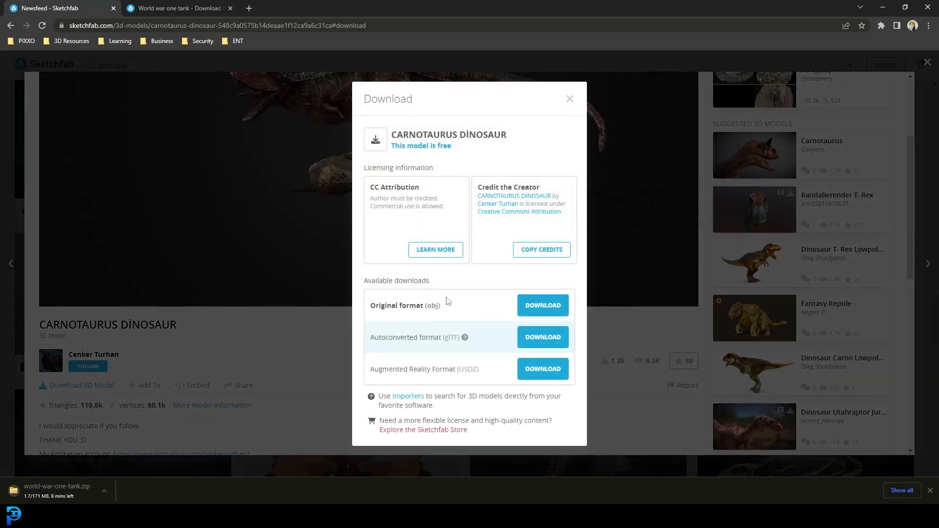
click(542, 306)
- Extract the downloaded carnotaurus-dinosaur and world-war-one-tank archives in the Downloads folder
mouse_move(374, 516)
click(385, 491)
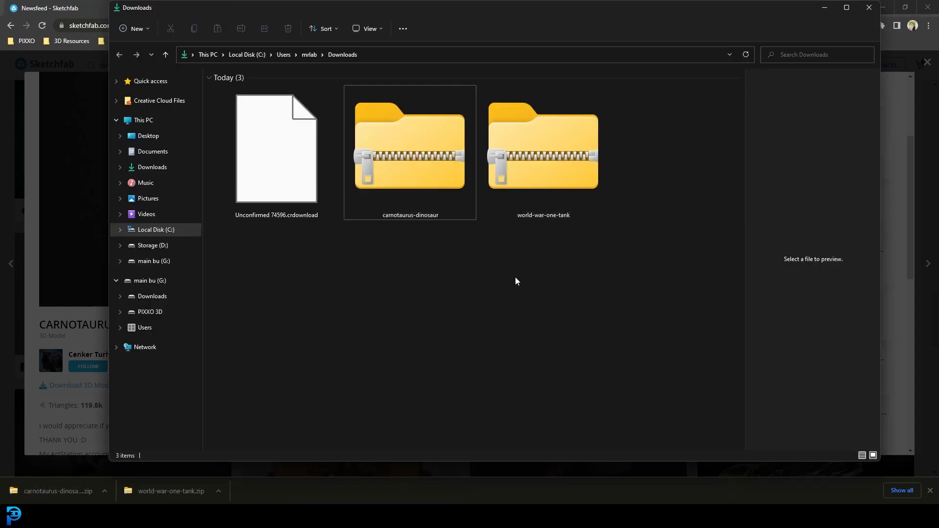
drag(676, 248, 404, 117)
right_click(403, 118)
click(482, 184)
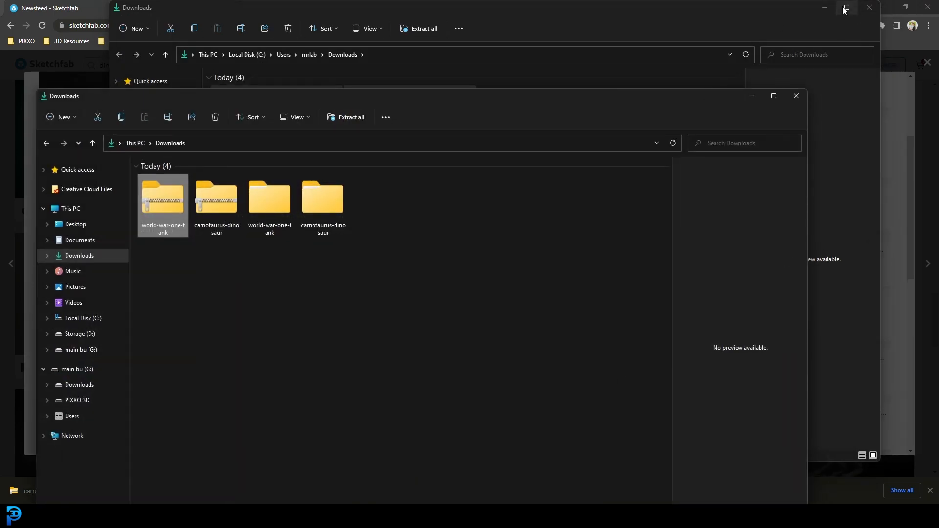
- Move the extracted carnotaurus-dinosaur and world-war-one-tank folders from Downloads into the desktop's Project folder and open it
click(824, 7)
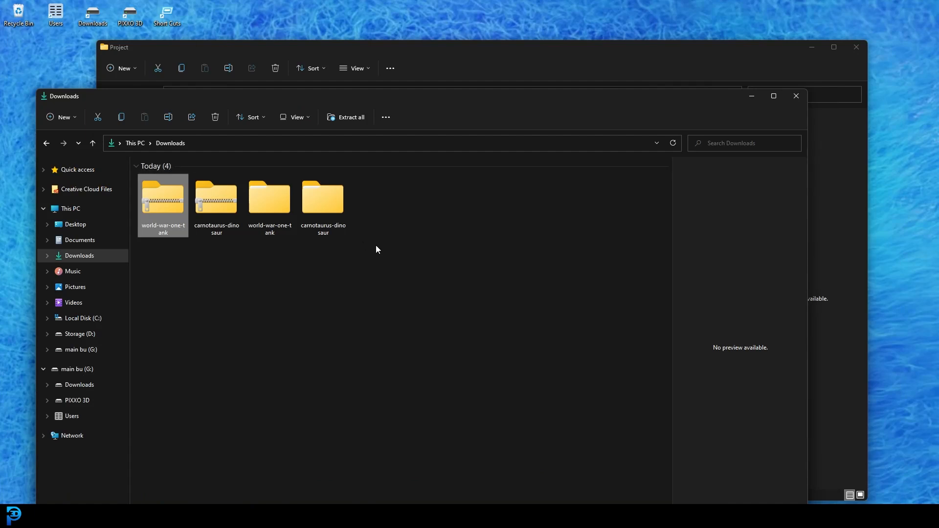
mouse_move(375, 245)
mouse_down()
mouse_move(265, 196)
mouse_move(495, 33)
mouse_move(502, 16)
mouse_up()
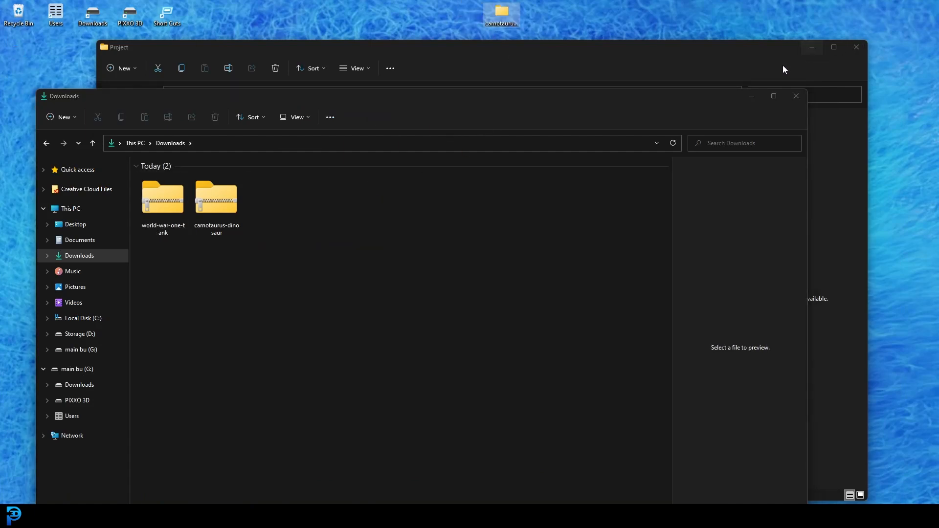
click(751, 96)
click(811, 48)
drag(391, 214, 356, 85)
drag(534, 87, 354, 98)
double_click(354, 97)
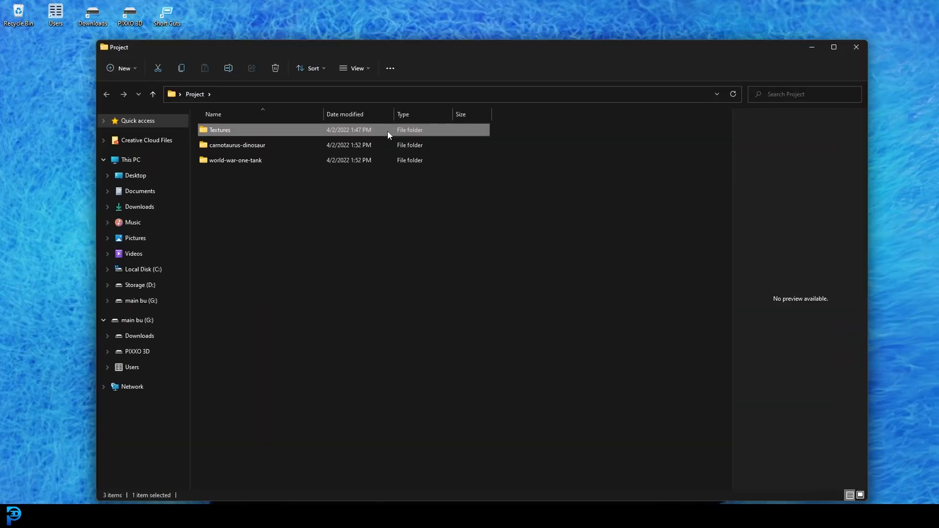
- Check the textures folder inside carnotaurus-dinosaur and rename that folder as carno
click(283, 184)
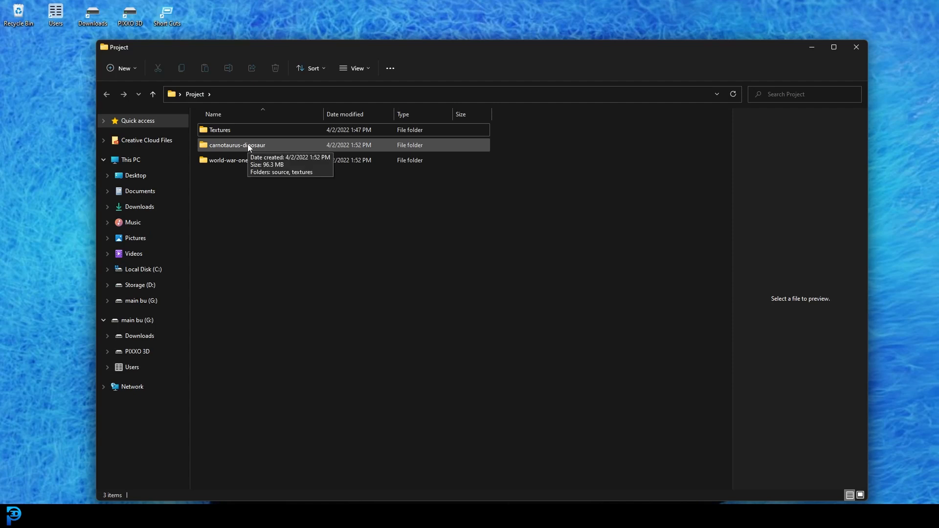
double_click(248, 145)
click(224, 144)
double_click(224, 143)
click(153, 94)
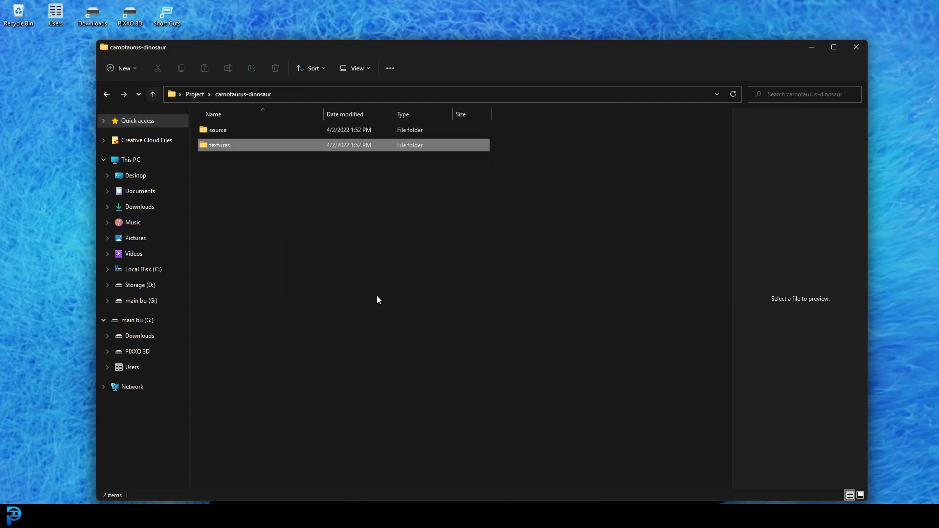
right_click(241, 144)
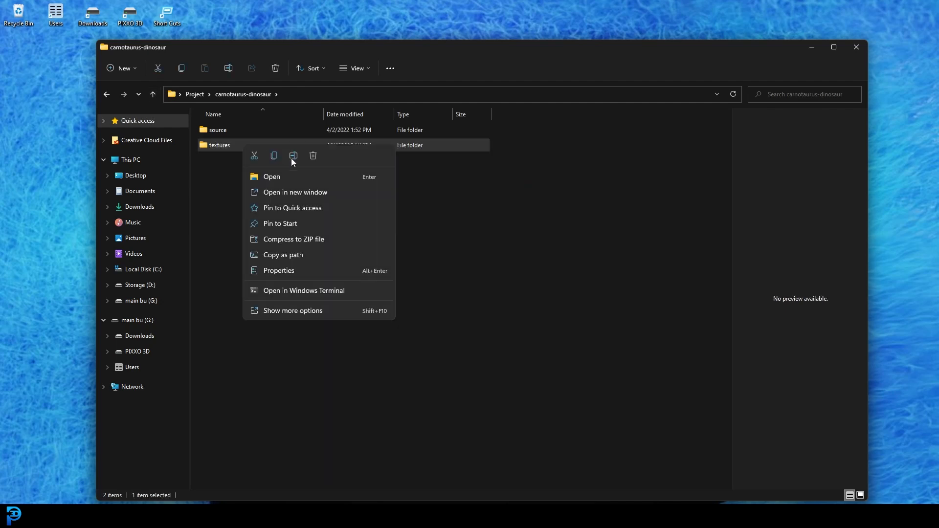
click(292, 155)
text(carno)
key(Return)
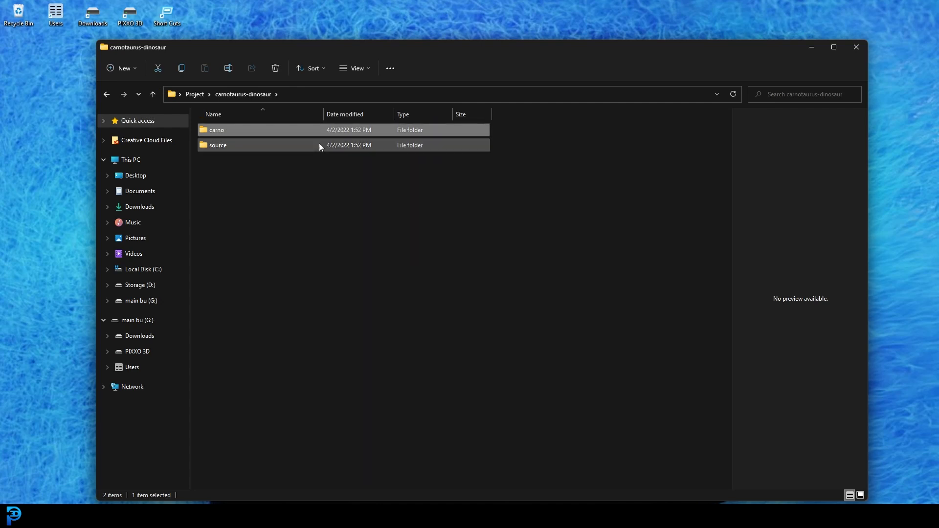
- Copy the carno folder into the project's Textures folder and return to the Project folder
click(227, 130)
click(153, 94)
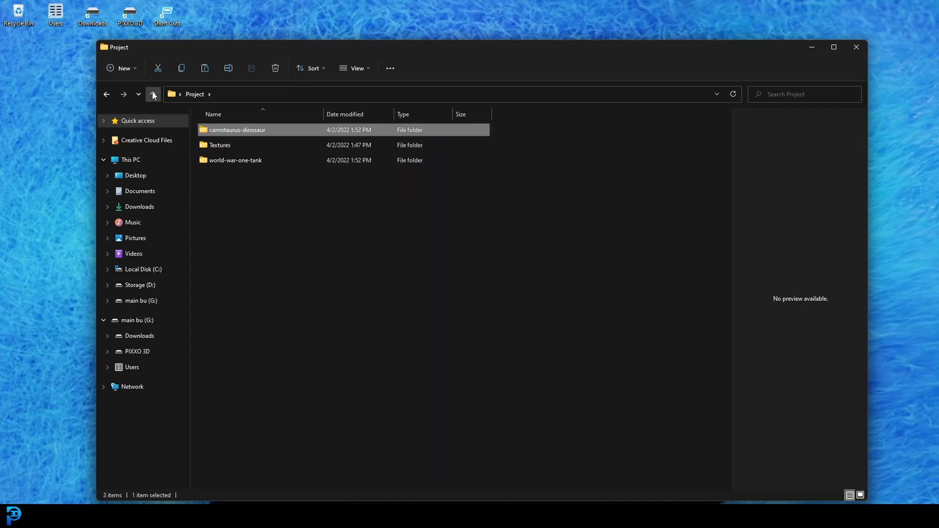
double_click(227, 145)
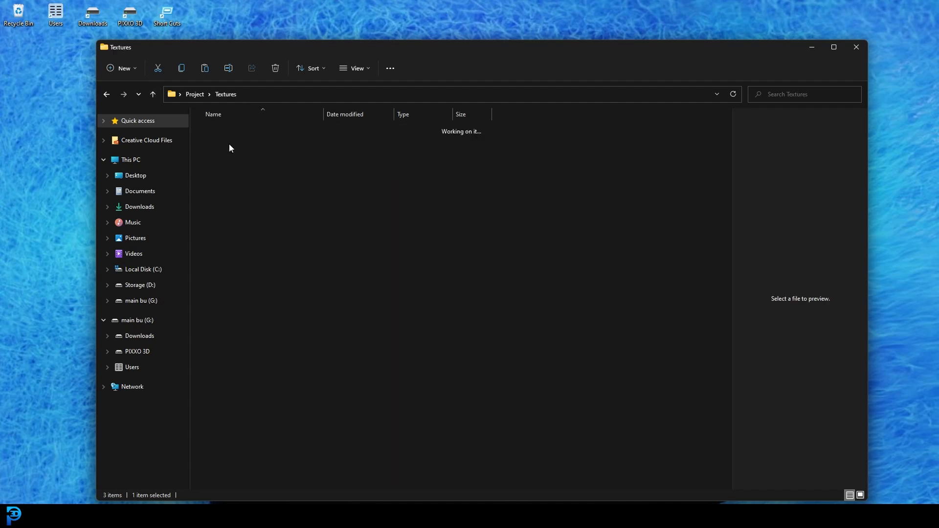
click(153, 94)
- Rename the textures folder inside world-war-one-tank as tank
double_click(243, 160)
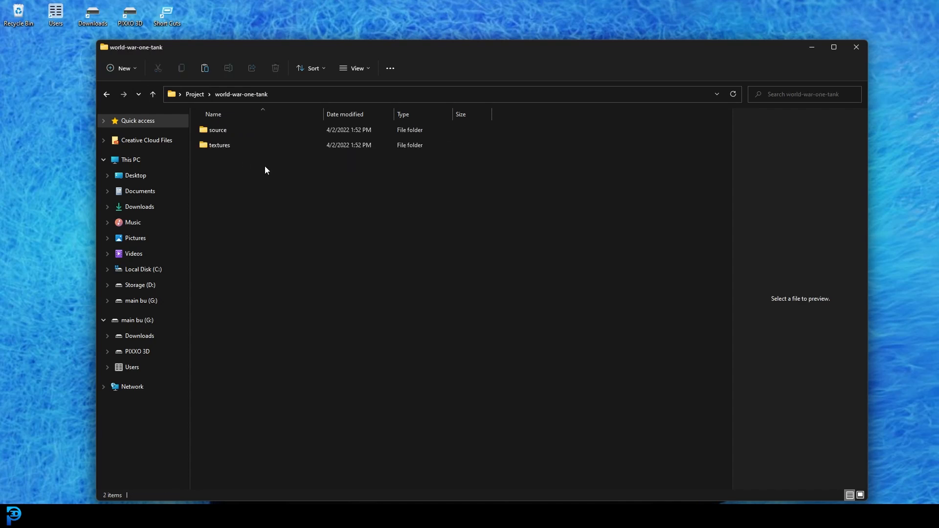
right_click(232, 145)
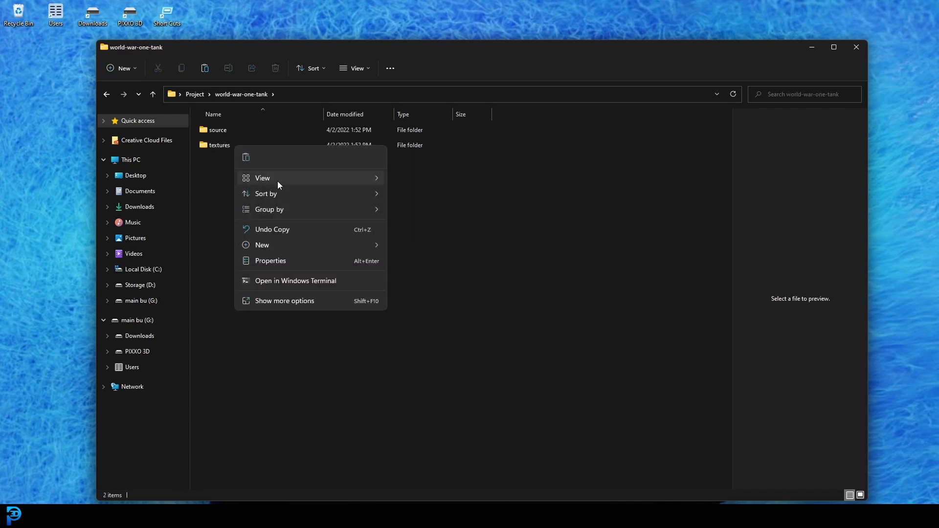
click(218, 146)
click(231, 67)
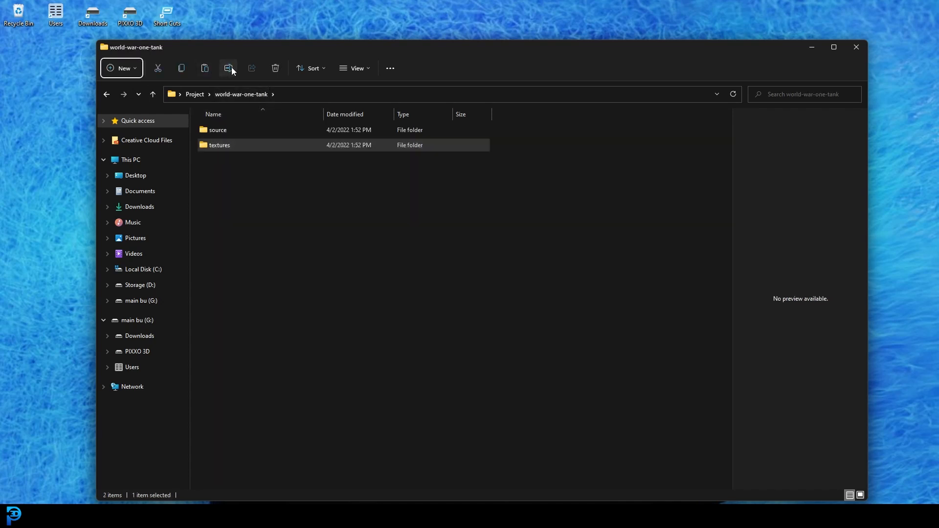
text(tank)
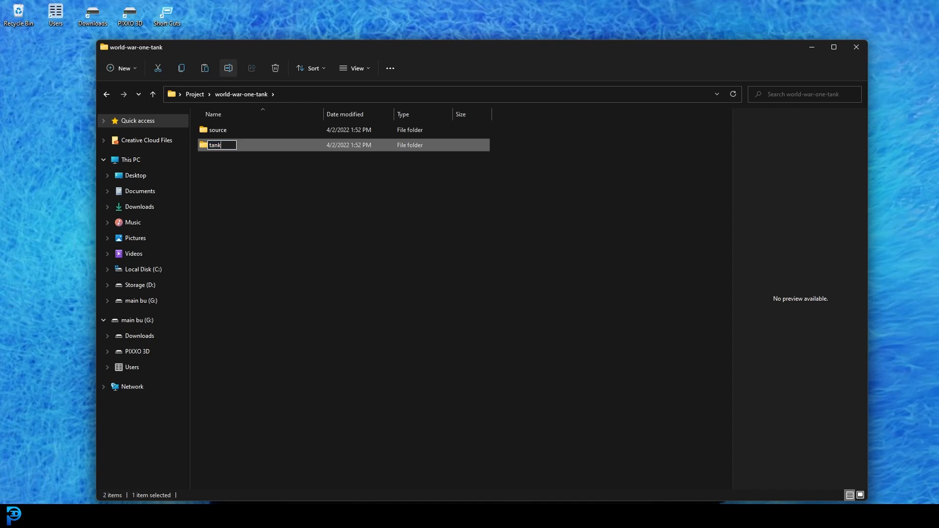
key(Return)
- Copy the tank folder into the project's Textures folder, check its contents and return to the Project folder
click(155, 95)
double_click(237, 147)
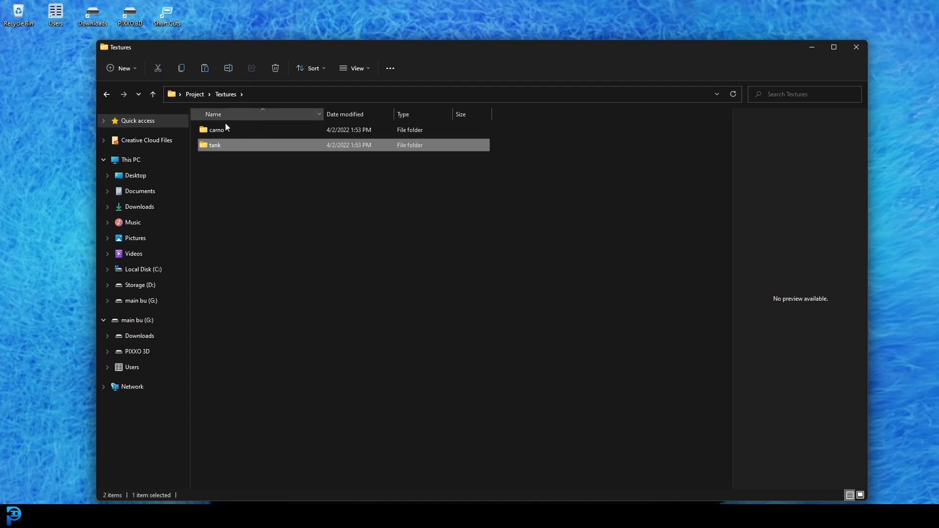
double_click(210, 146)
click(154, 94)
click(153, 94)
- Extract the untitled archive in the source folder of carnotaurus-dinosaur, keeping the default destination
double_click(240, 131)
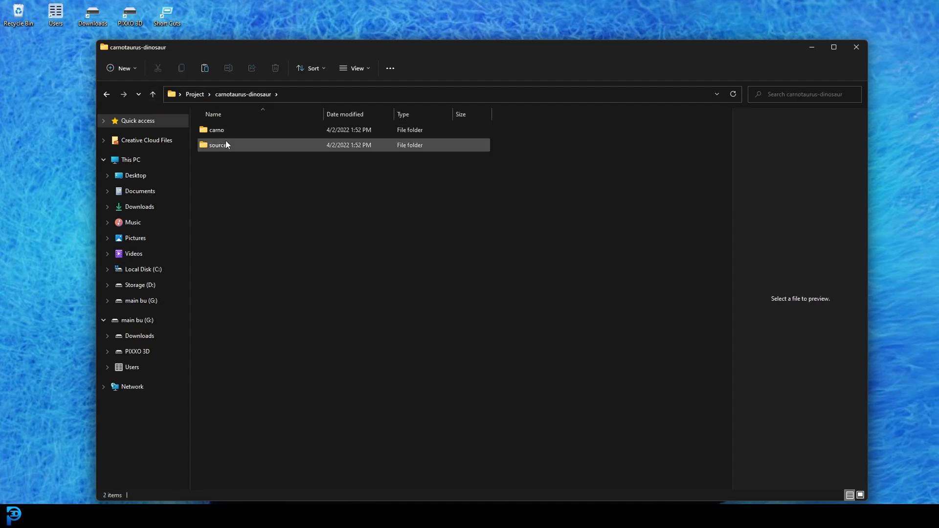
click(153, 94)
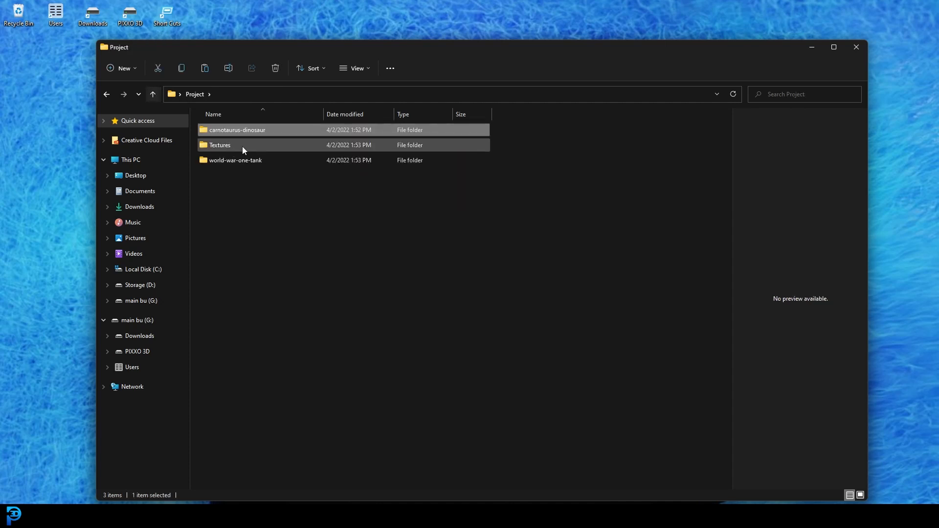
double_click(223, 129)
double_click(239, 132)
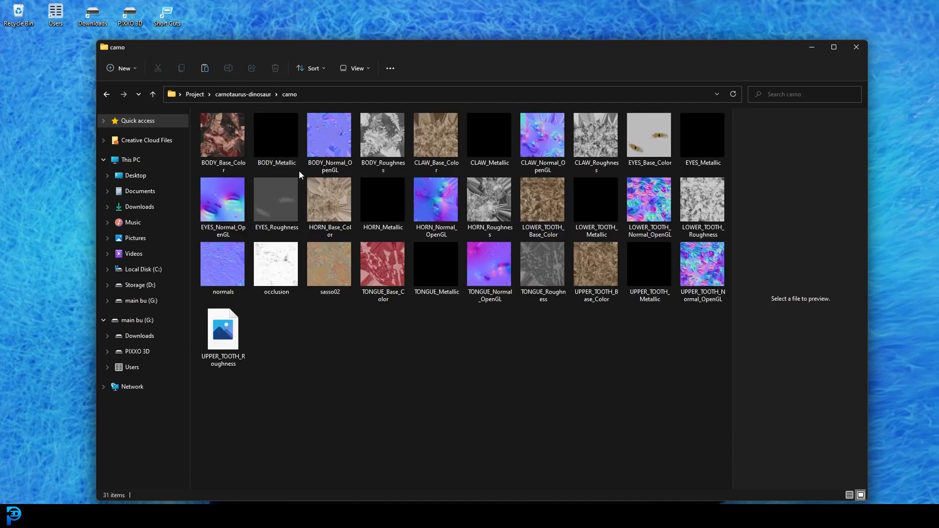
click(153, 94)
double_click(228, 145)
right_click(225, 130)
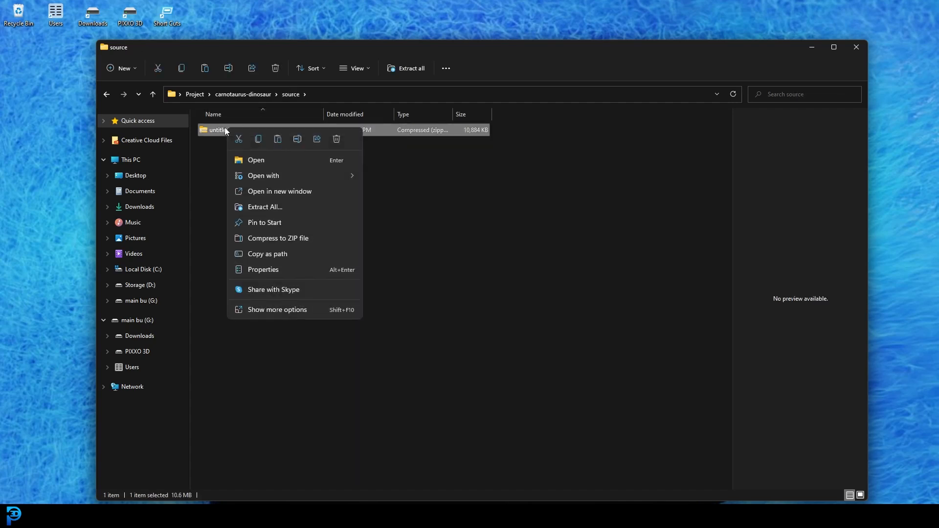
click(285, 207)
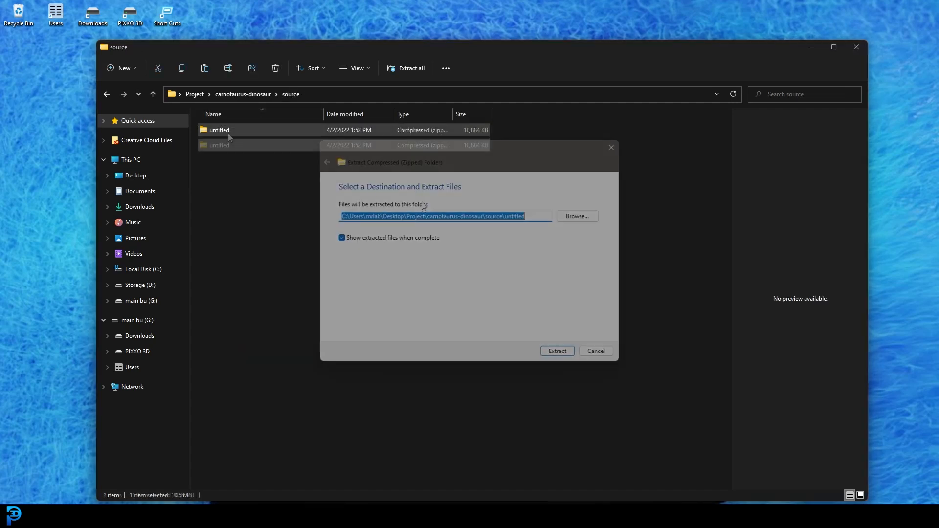
key(Return)
- Check the file type of the extracted untitled model in its file properties
right_click(232, 132)
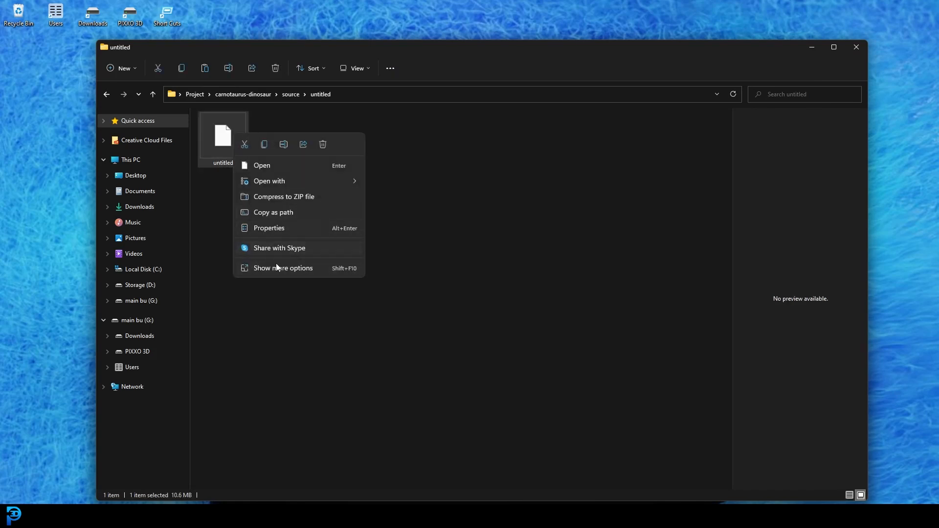
click(278, 231)
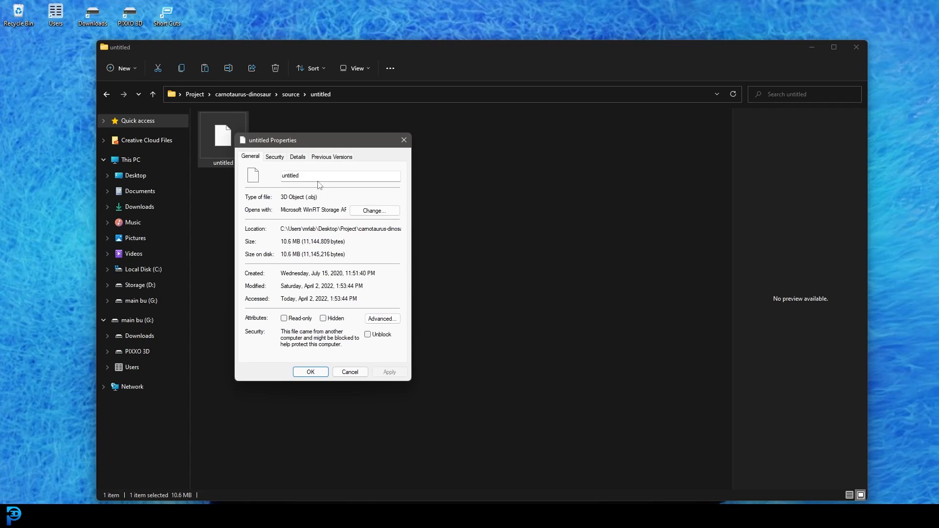
click(403, 140)
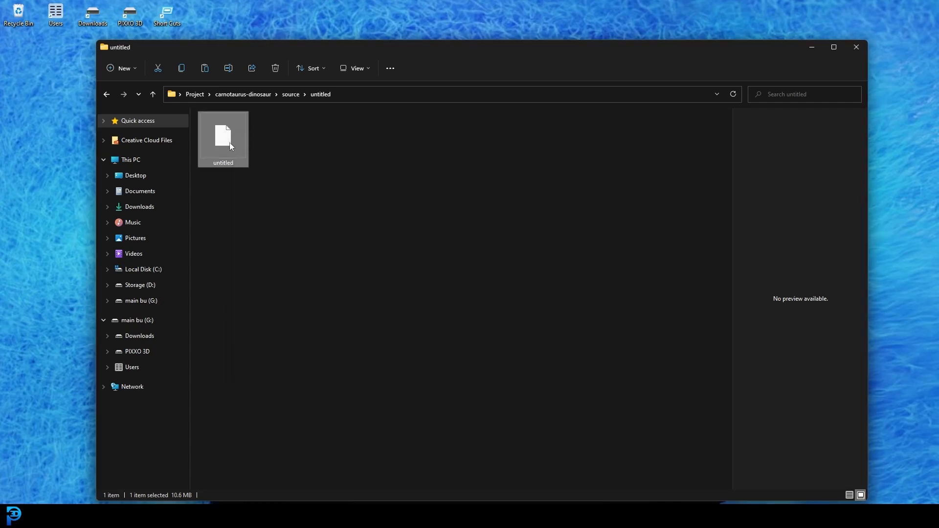
- Move the untitled model file out to the desktop and go back up to the Project folder
drag(336, 52, 570, 100)
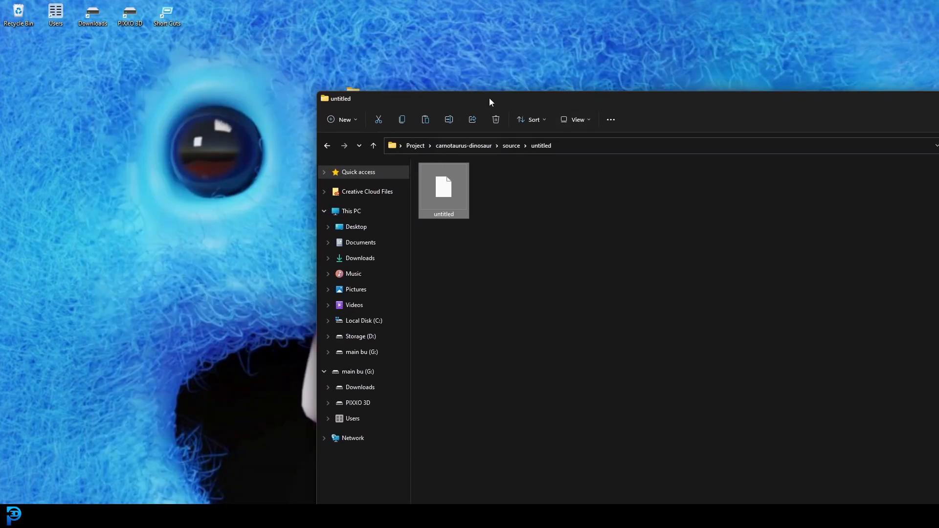
drag(492, 101, 627, 100)
drag(591, 188, 268, 126)
click(513, 149)
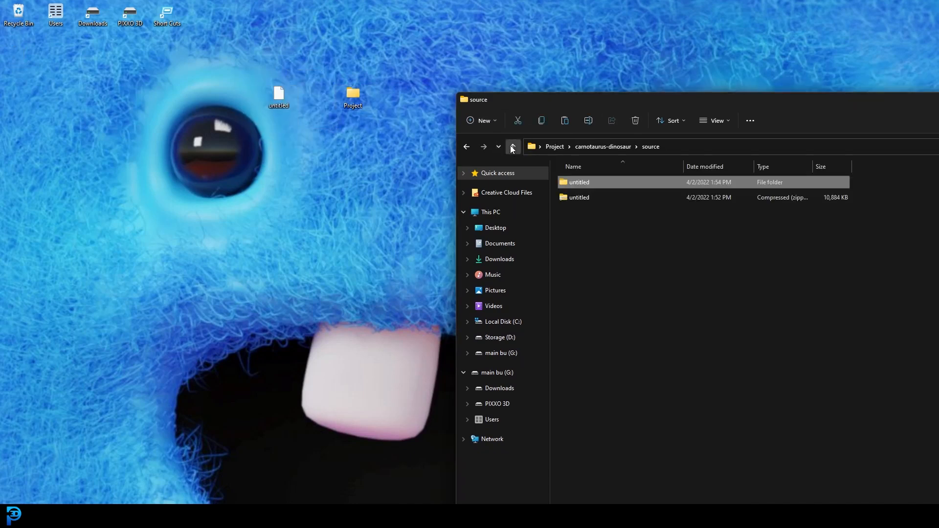
click(513, 148)
click(513, 148)
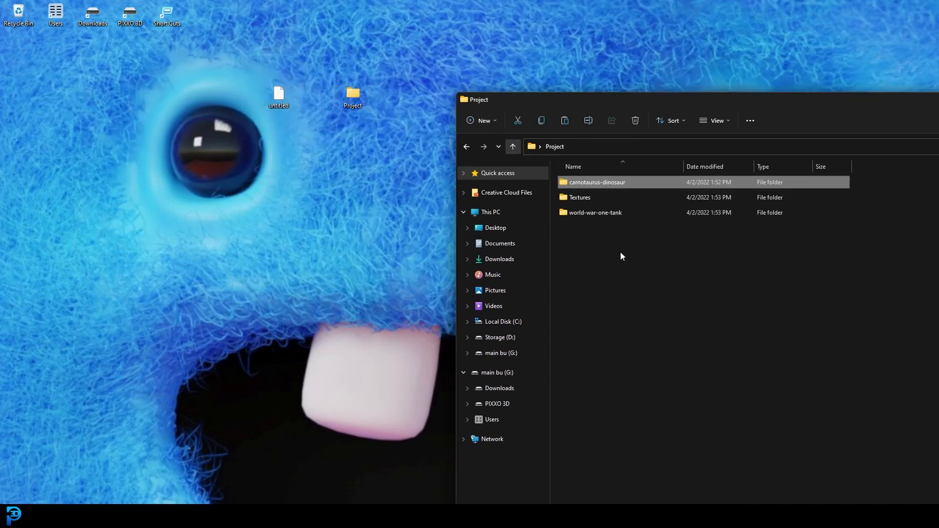
- Extract the Green archive in the source folder of world-war-one-tank, keeping the default destination
double_click(585, 212)
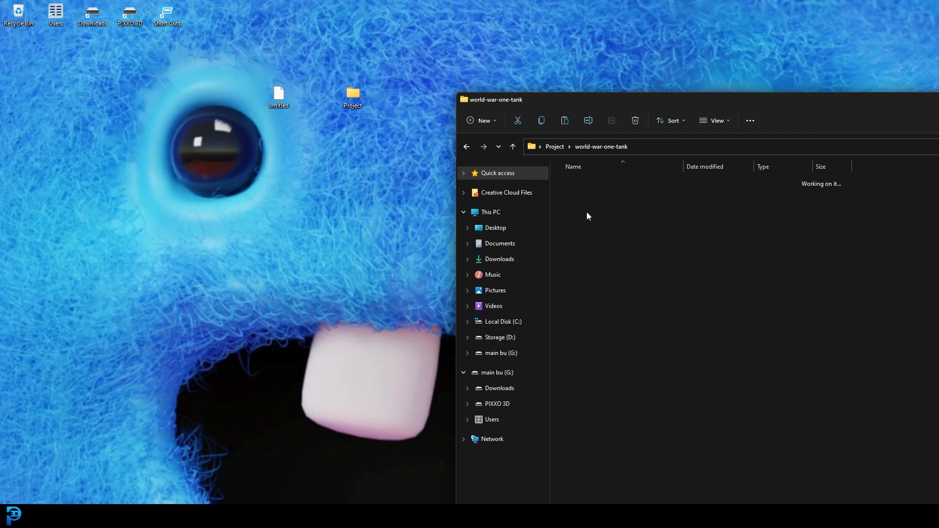
double_click(586, 184)
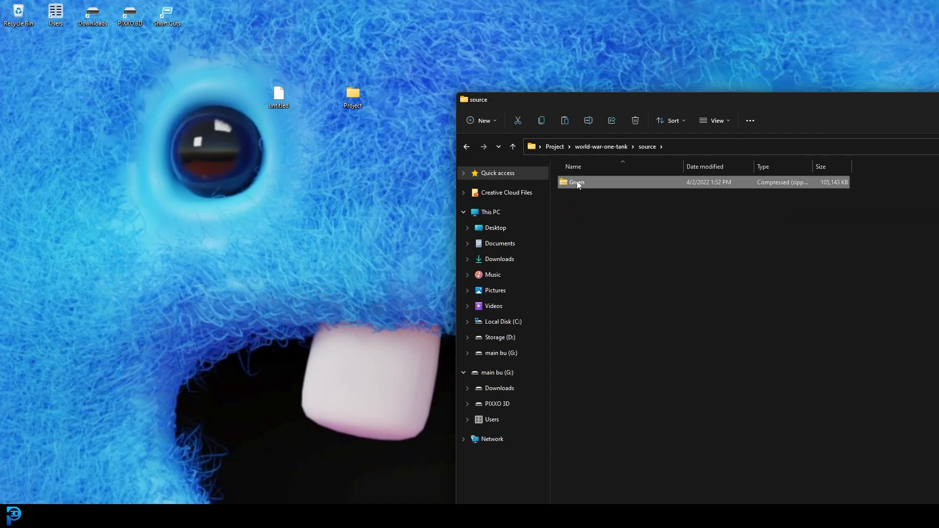
right_click(580, 182)
click(630, 259)
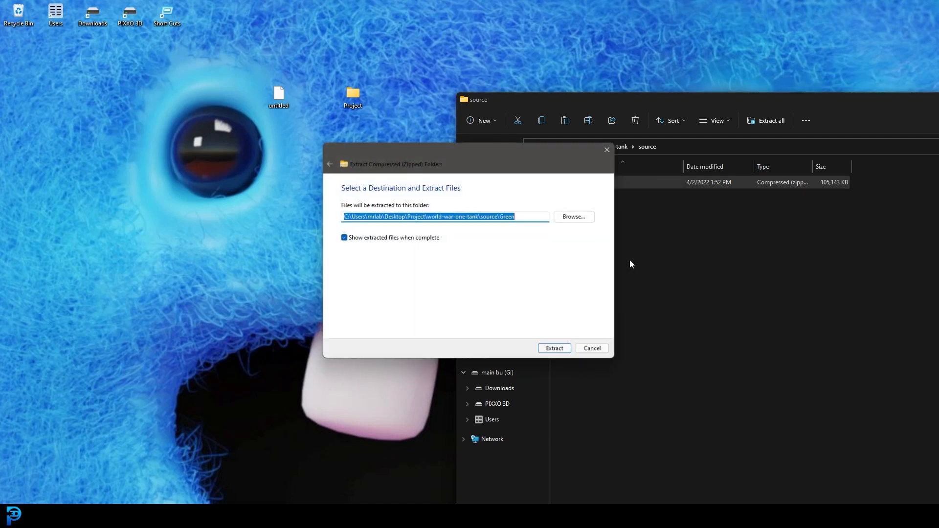
key(Return)
- Move the Tank model file from the inner extracted Green folder to the desktop and close both folder windows
double_click(462, 153)
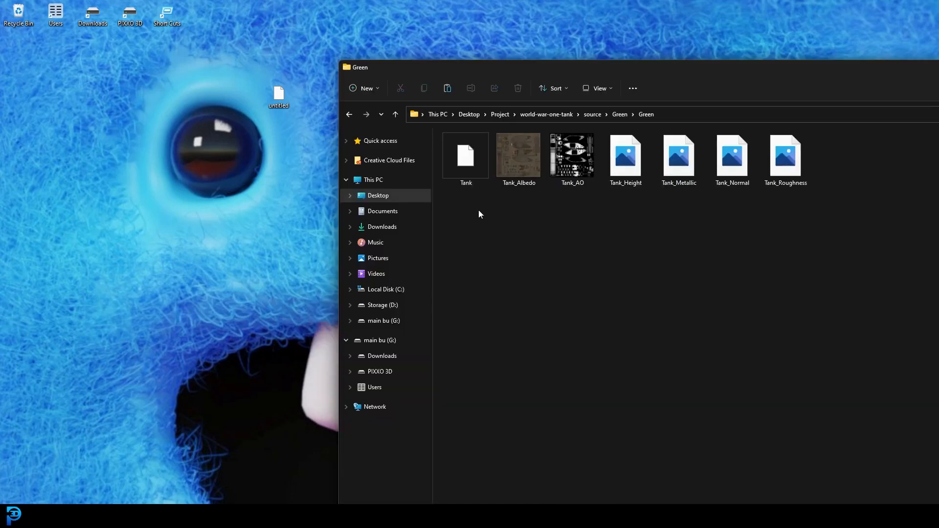
drag(470, 162, 273, 142)
drag(897, 73, 634, 127)
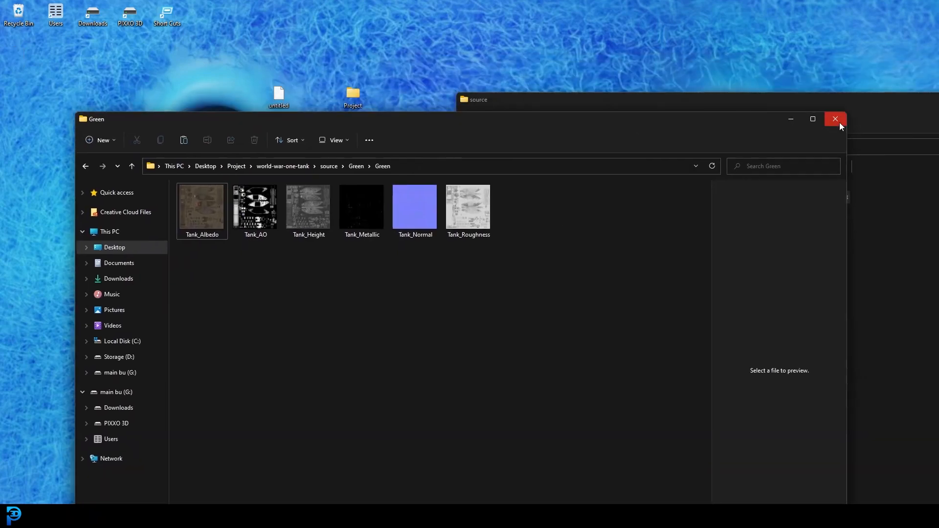
click(838, 122)
drag(861, 100, 659, 107)
drag(904, 113, 700, 129)
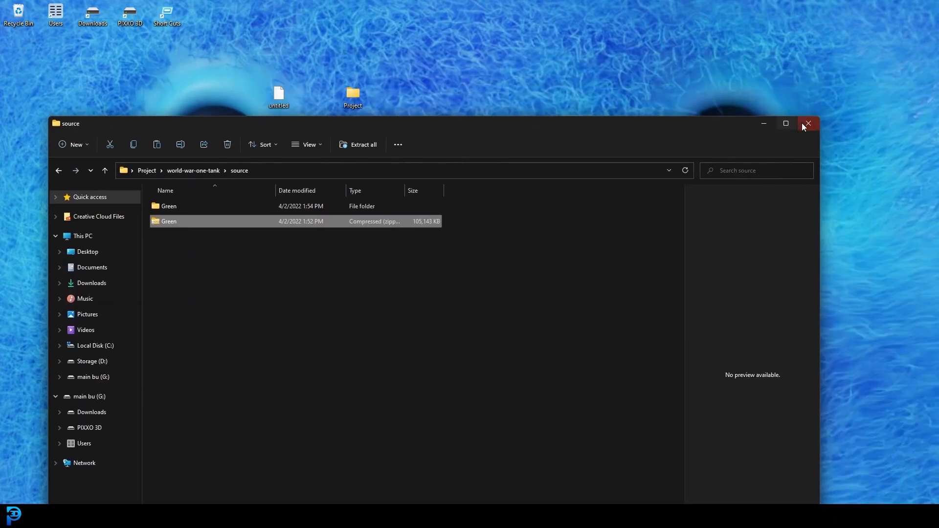
click(799, 124)
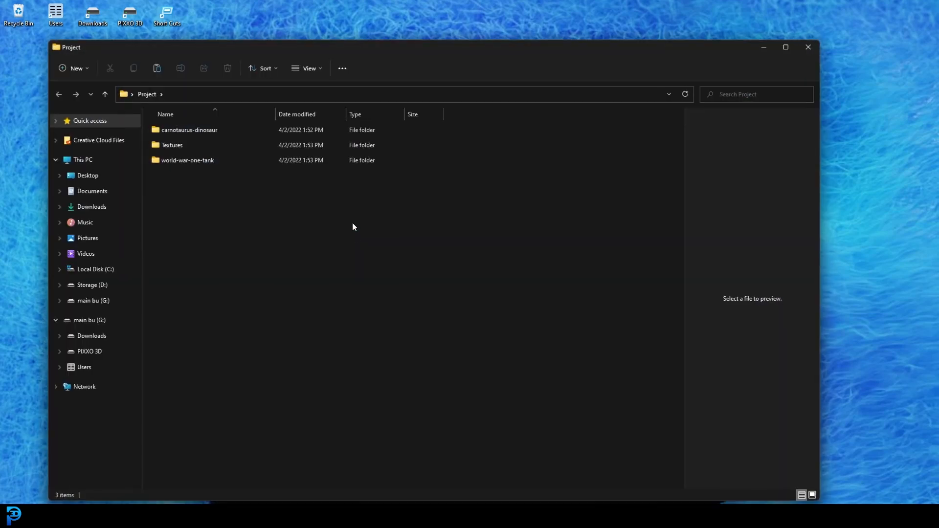
- Delete the world-war-one-tank and carnotaurus-dinosaur folders from the Project folder
click(185, 161)
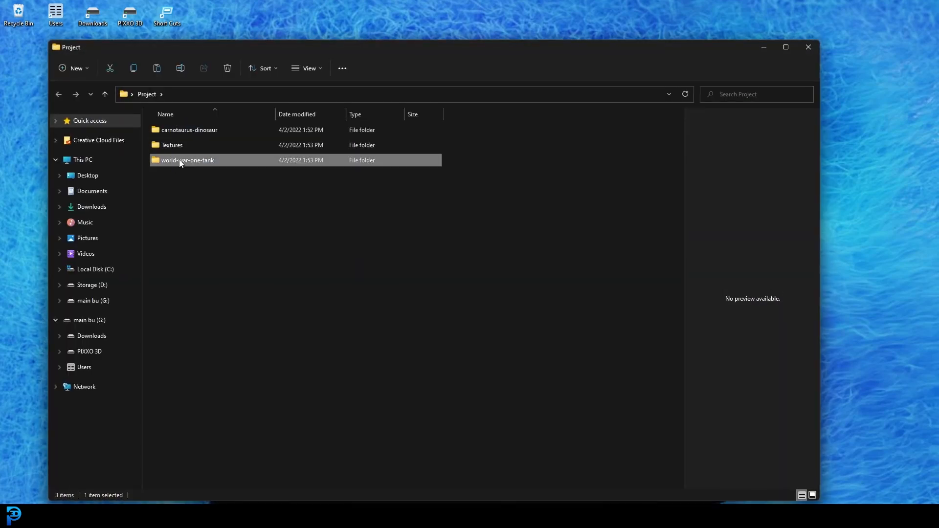
key(Delete)
click(184, 129)
key(Delete)
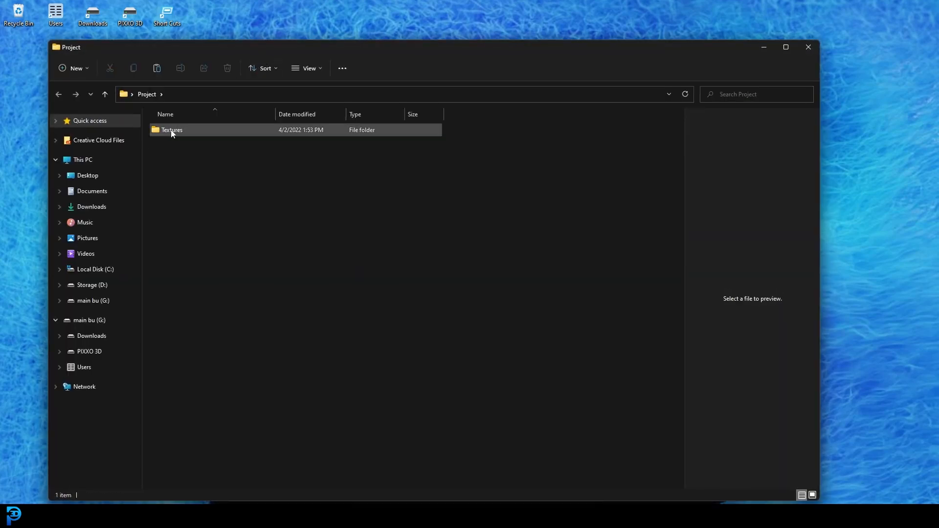
- Check the project's Textures folder, reposition the untitled and Tank files together on the desktop, and close the folder window
drag(264, 41, 630, 61)
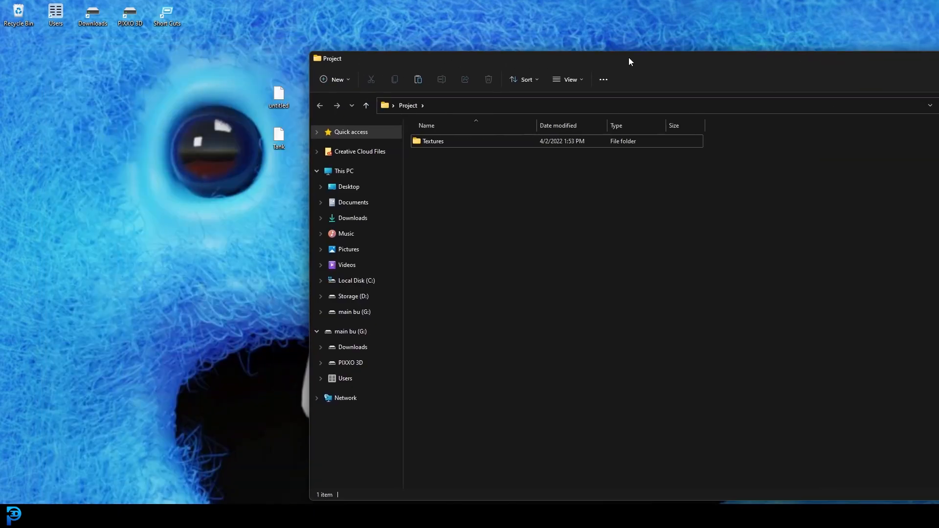
double_click(439, 141)
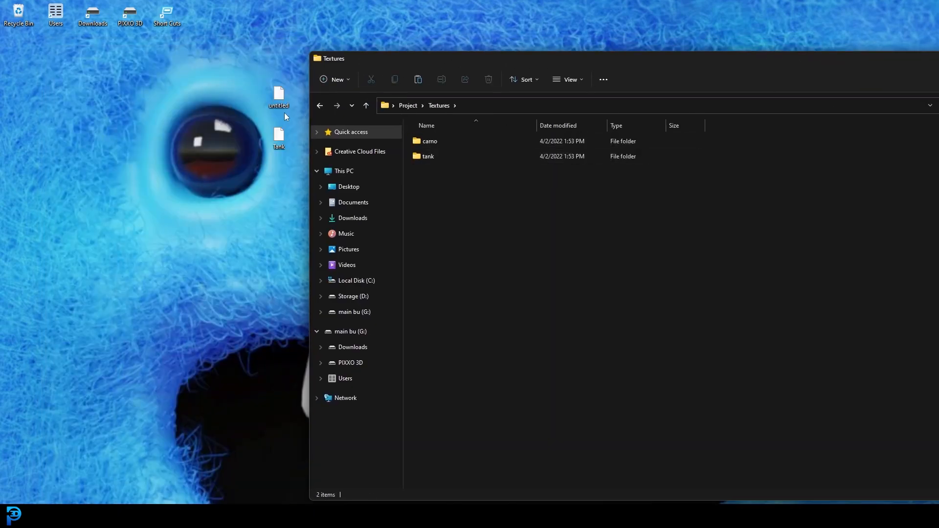
drag(285, 175, 240, 55)
drag(293, 109, 183, 151)
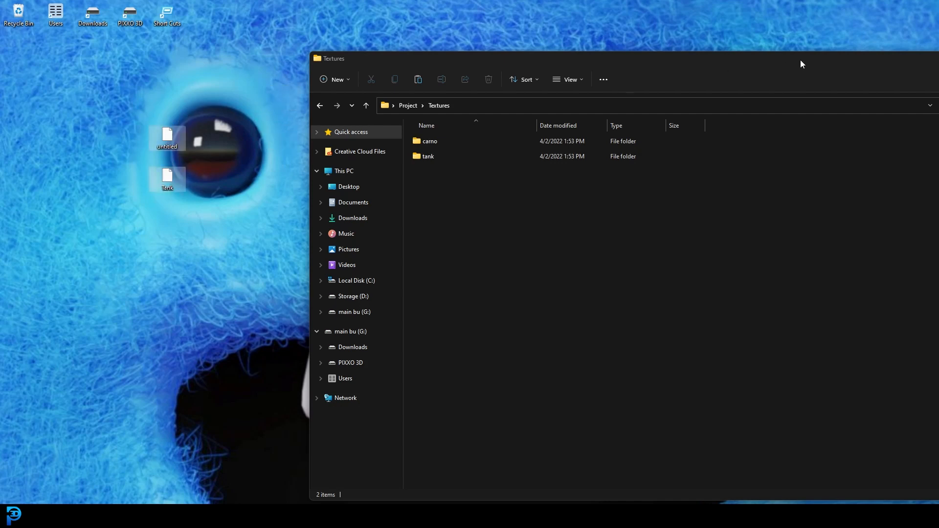
drag(798, 64, 606, 68)
click(876, 60)
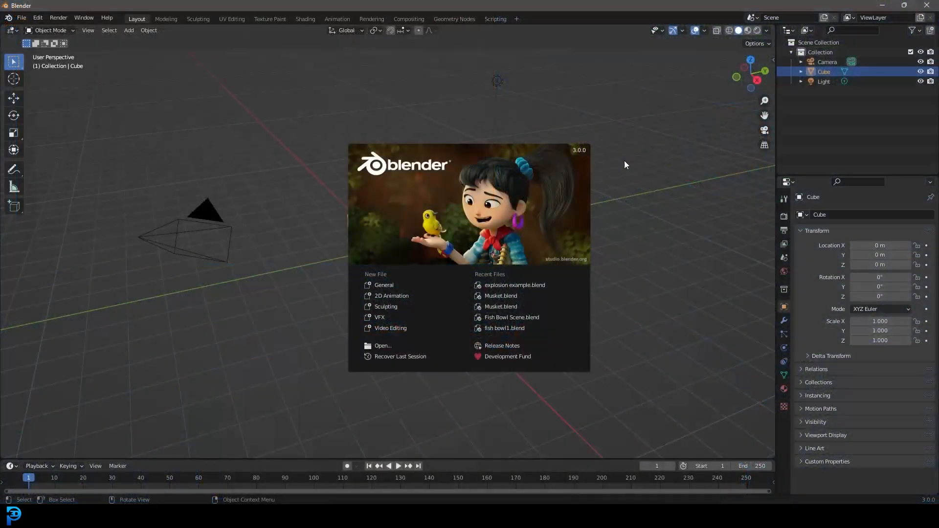
- Switch to Blender, dismiss the splash screen and delete the default camera, cube and light
click(624, 161)
drag(615, 316, 171, 94)
middle_drag(387, 165, 360, 160)
key(x)
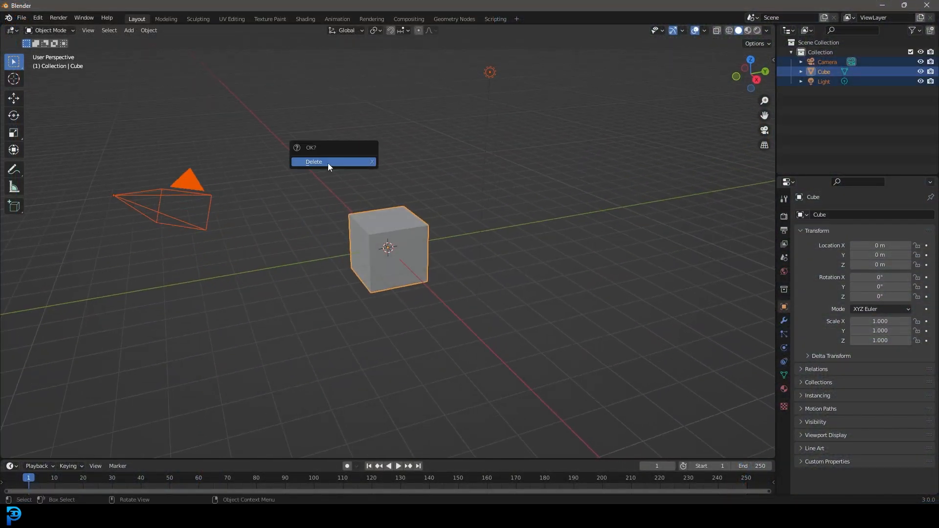
click(327, 165)
- Import Tank.fbx from the Desktop as an FBX model with the default import settings
click(27, 22)
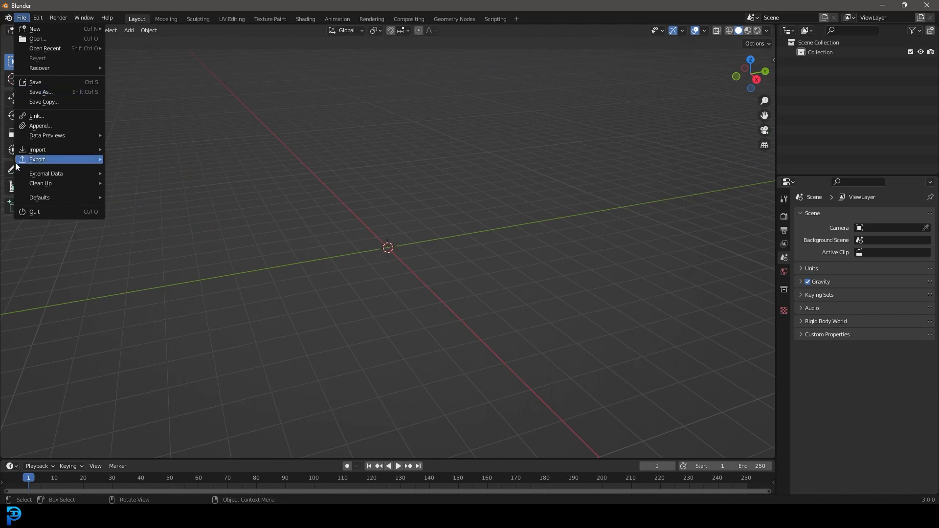
mouse_move(40, 153)
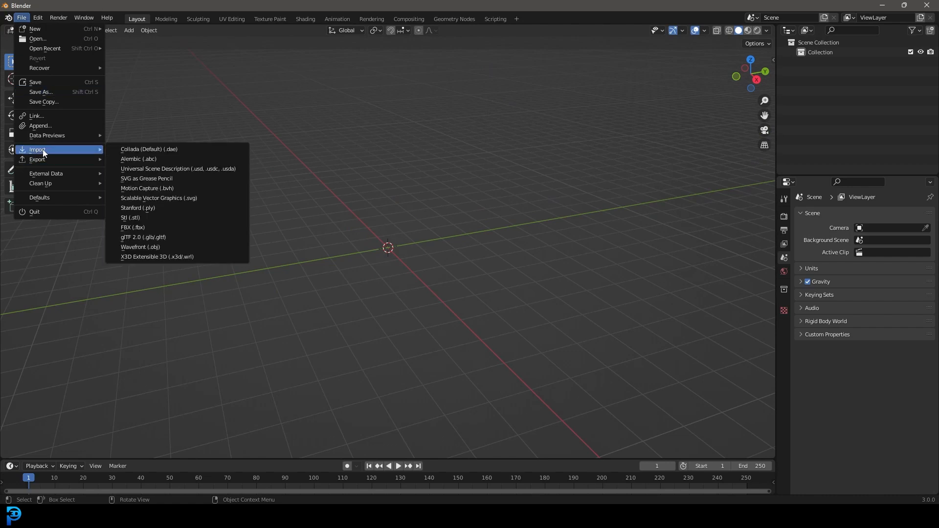
click(146, 228)
click(178, 260)
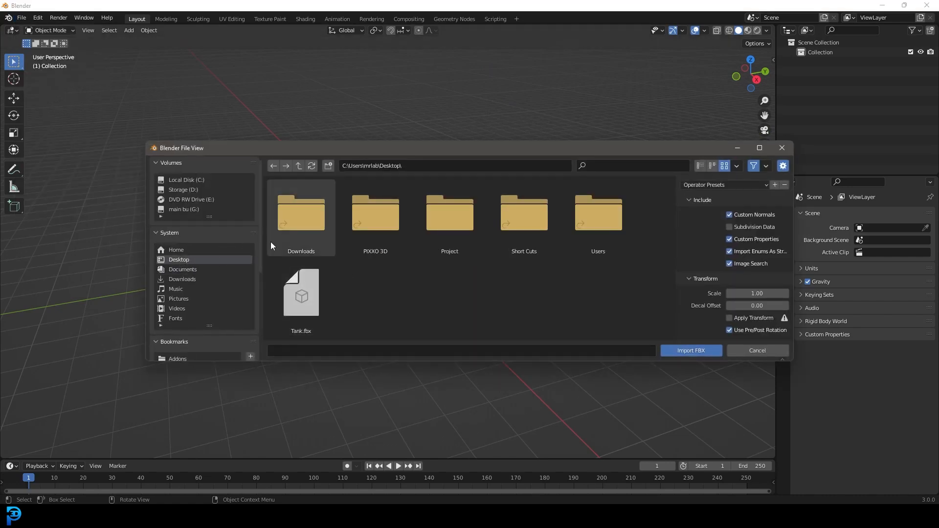
click(309, 293)
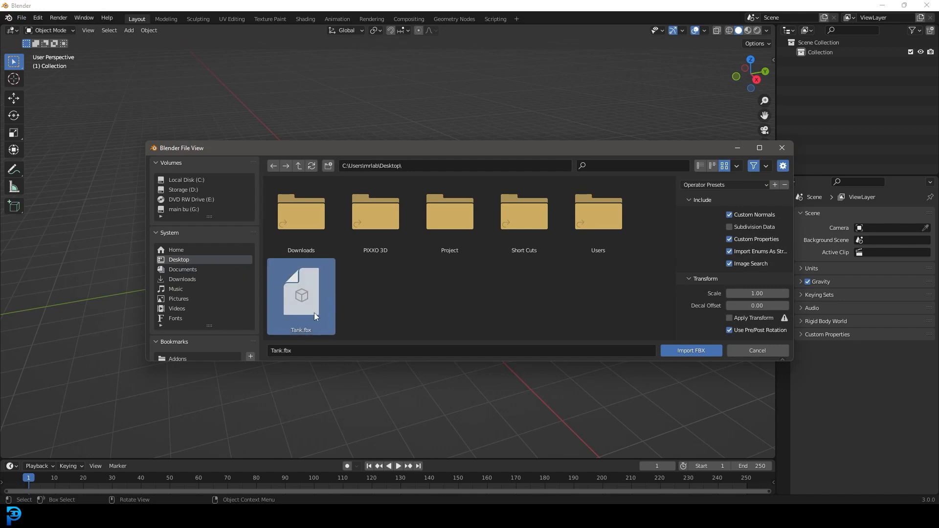
click(691, 351)
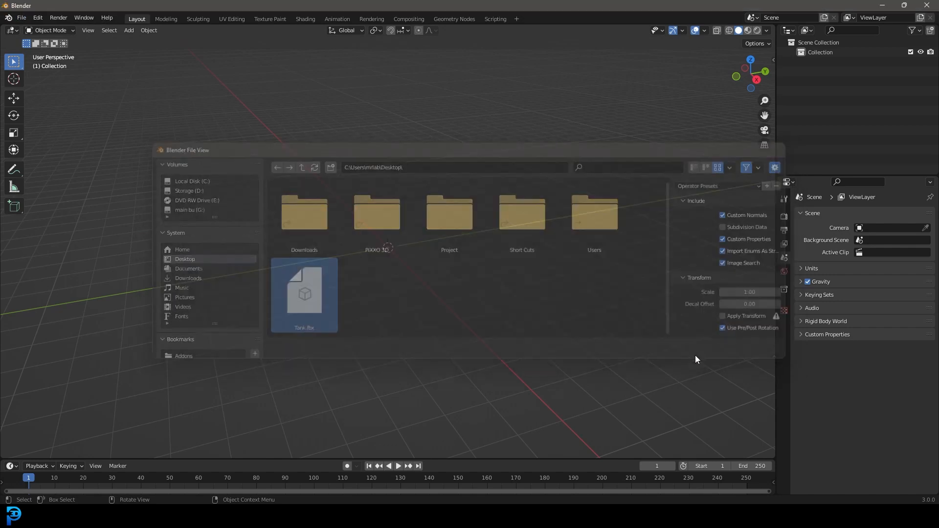
- Move the imported tank into a new collection named tank and exclude that collection from the view layer
scroll(424, 216, up, 5)
mouse_move(424, 217)
middle_down()
mouse_move(447, 220)
mouse_move(425, 234)
mouse_move(432, 216)
middle_up()
key(m)
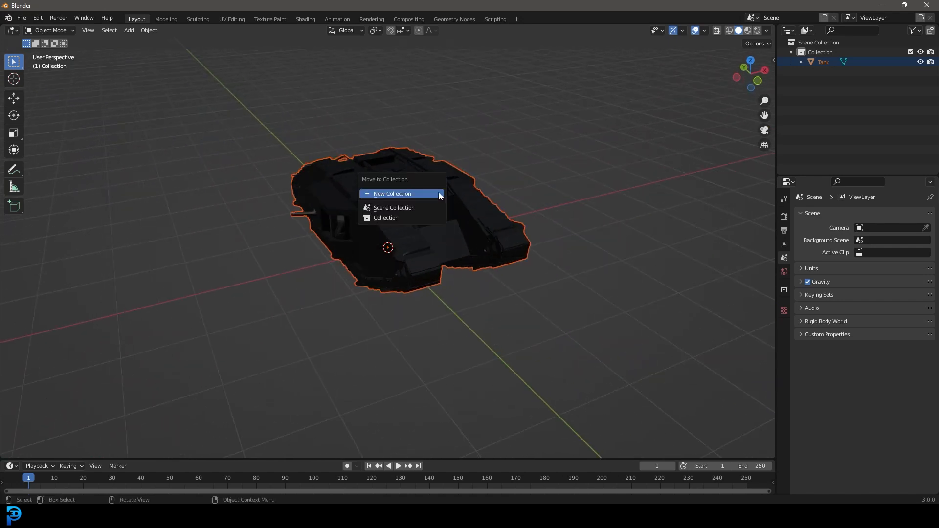
click(386, 205)
text(tan)
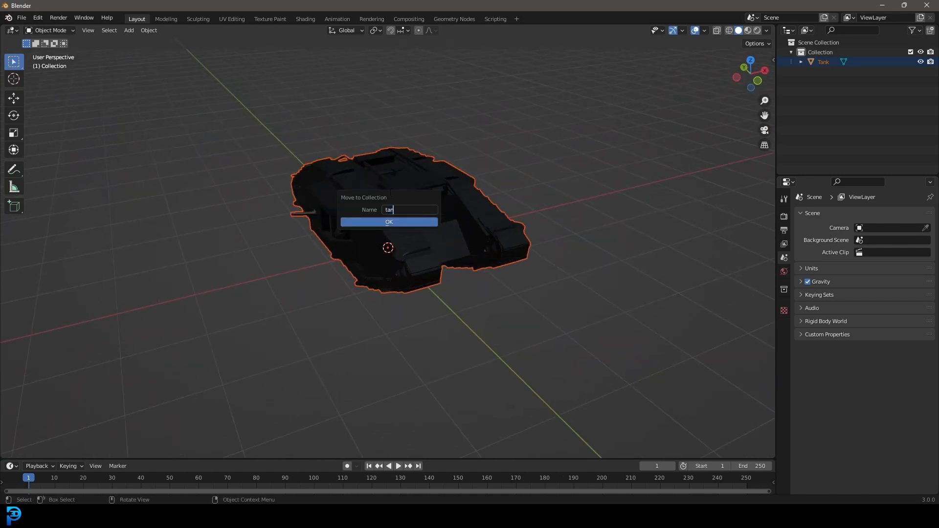
text(k)
click(401, 222)
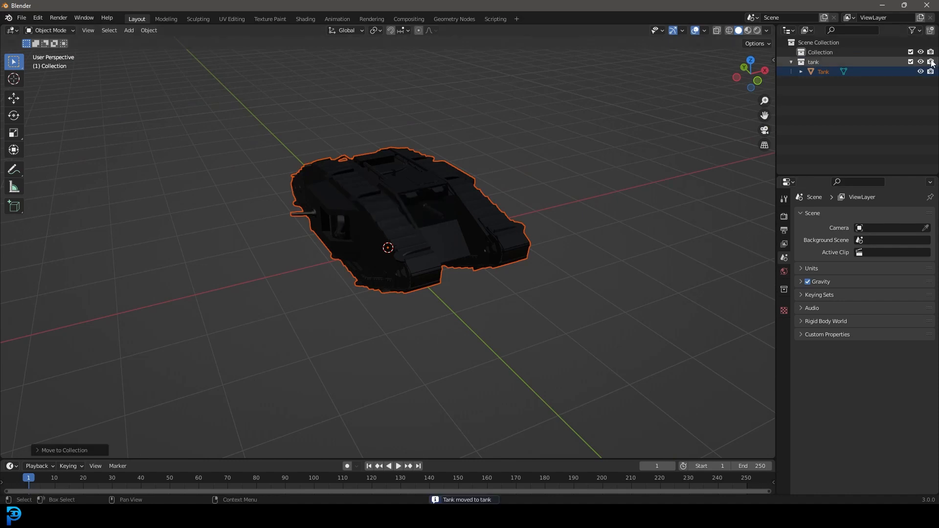
click(910, 61)
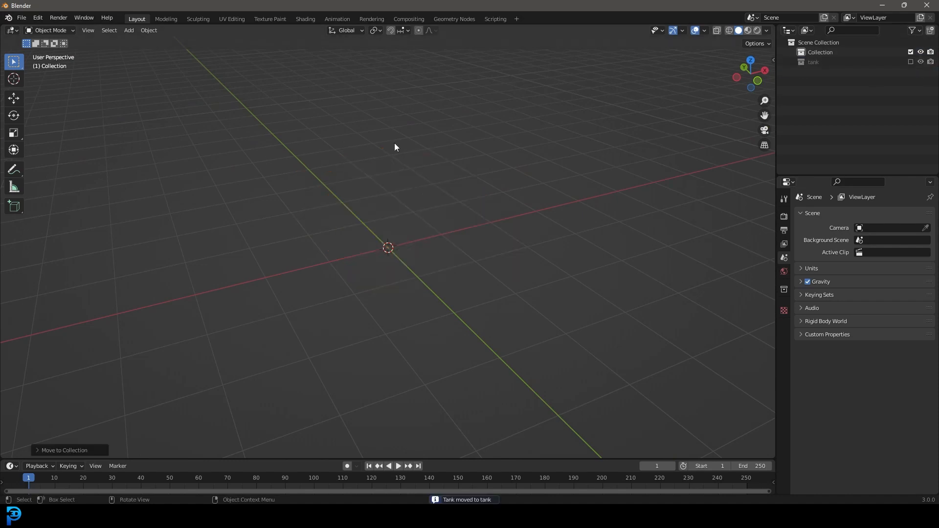
- Import untitled.obj from the Desktop as a Wavefront model with the default import settings
click(21, 17)
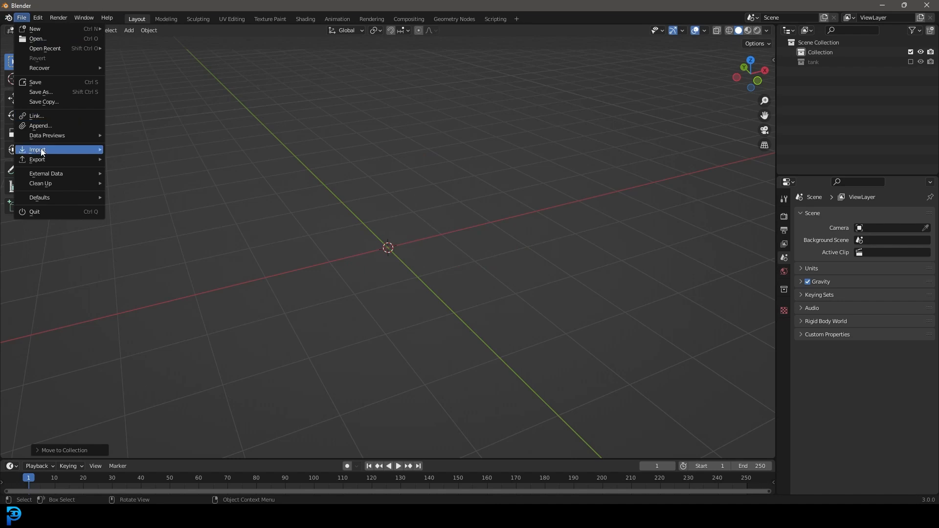
mouse_move(49, 153)
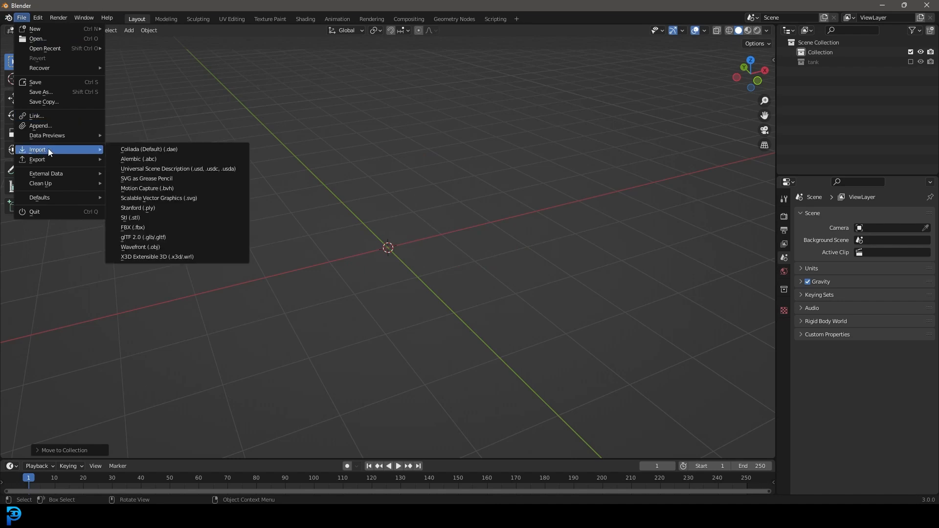
click(172, 247)
click(186, 258)
click(315, 301)
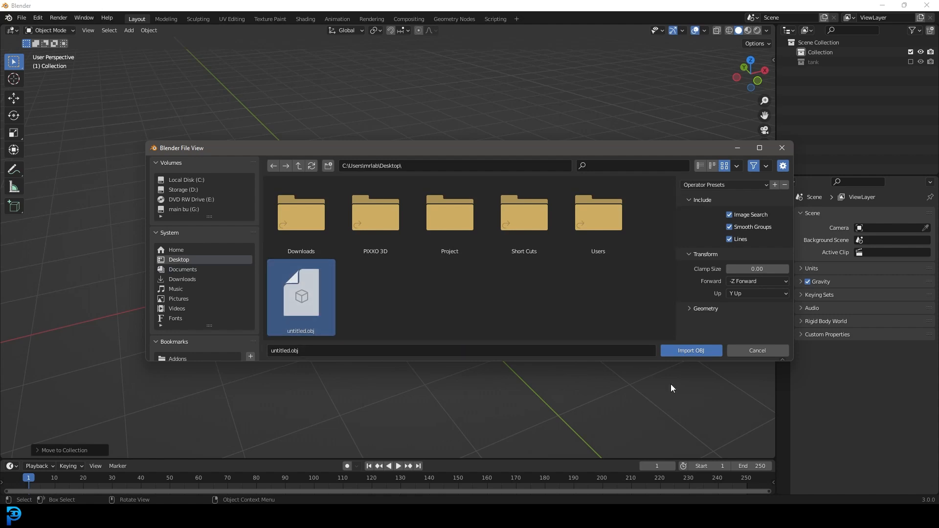
click(707, 351)
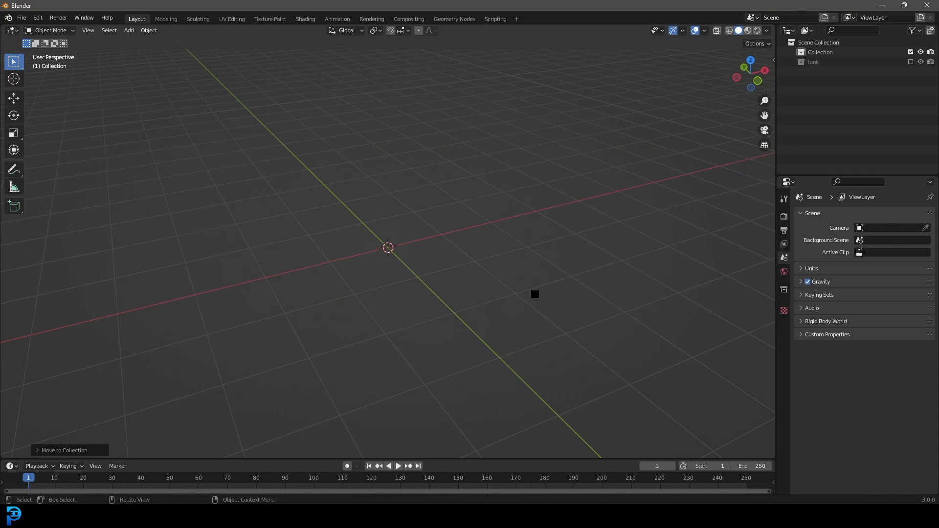
- Examine the imported dinosaur and rock meshes, viewing them in wireframe and returning to solid shading
middle_drag(541, 225, 439, 213)
scroll(392, 100, up, 4)
scroll(407, 111, down, 4)
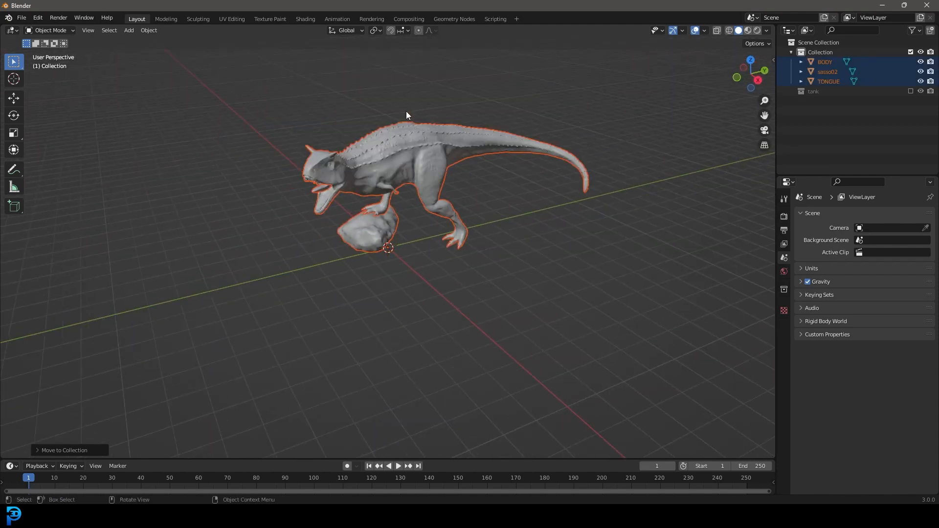
scroll(410, 140, up, 2)
key(z)
click(337, 142)
key(z)
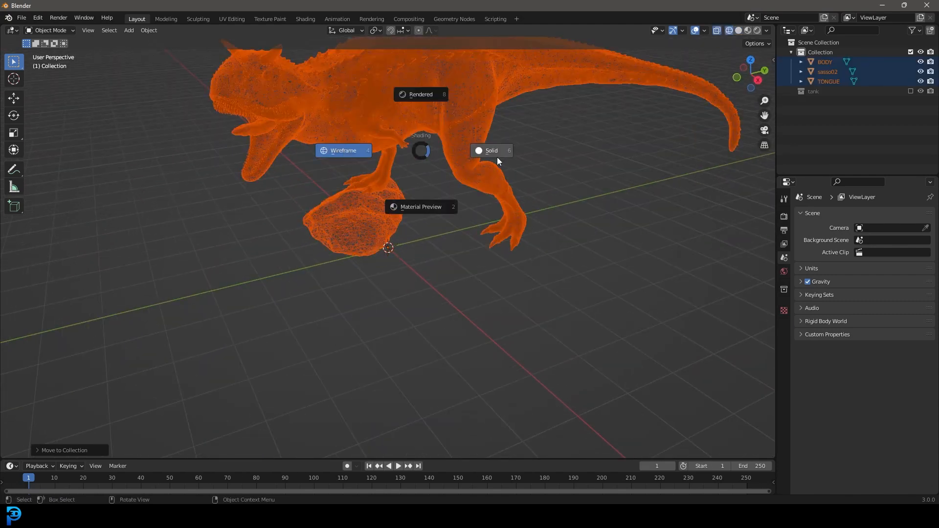
click(497, 157)
- Move the selected dinosaur, rock and tongue meshes into a new collection named carno
shift+middle_drag(408, 170, 453, 196)
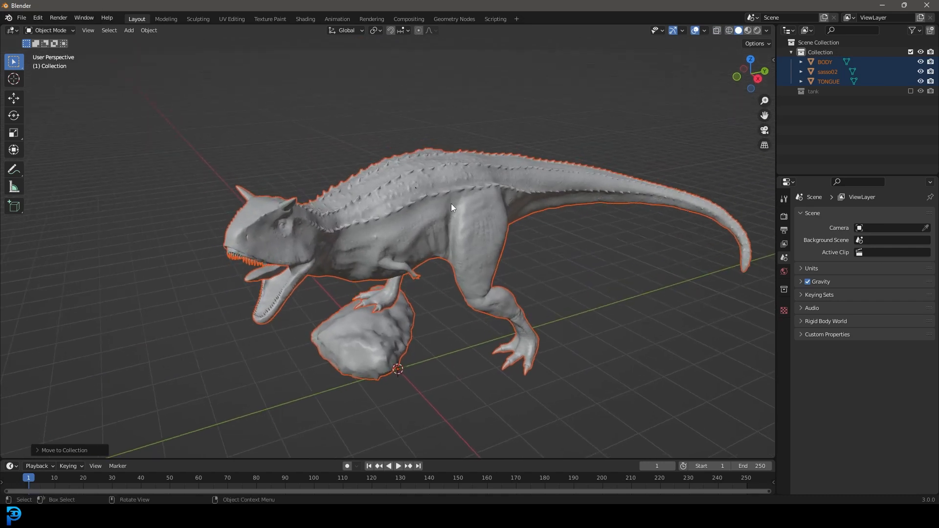
key(m)
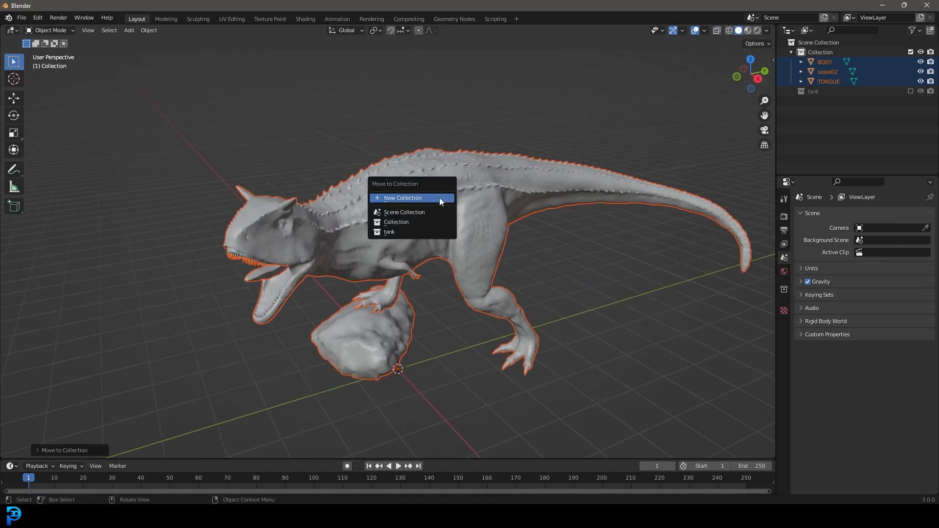
click(439, 197)
text(carno)
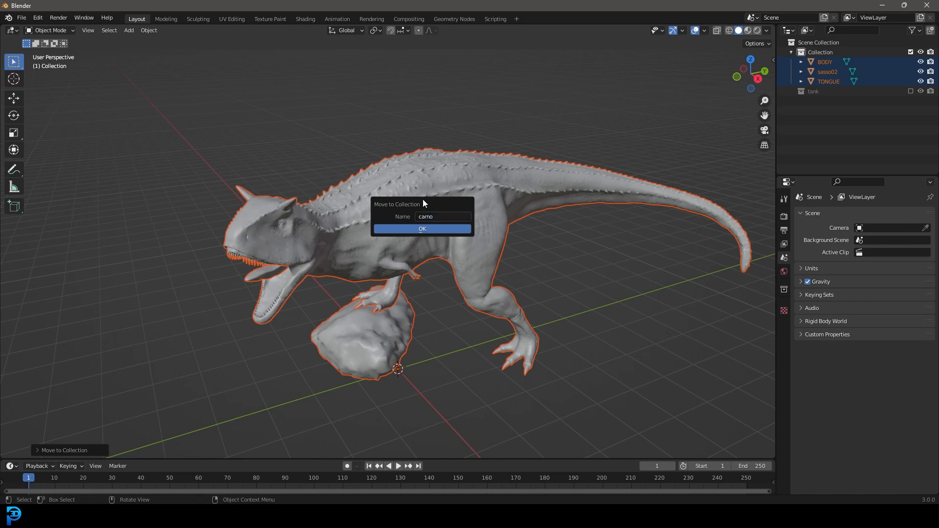
click(442, 227)
click(790, 72)
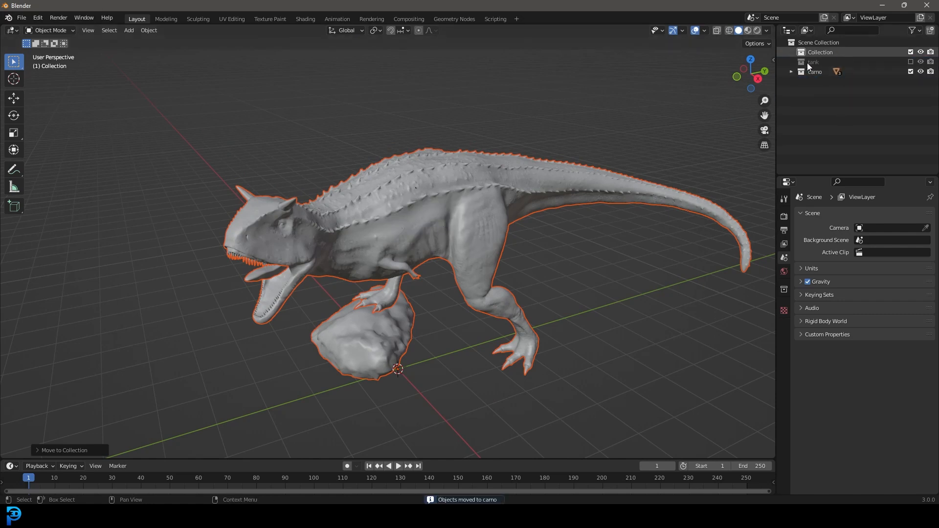
- Include the tank collection in the view layer again, keeping the carno collection enabled alongside it
click(910, 61)
click(911, 62)
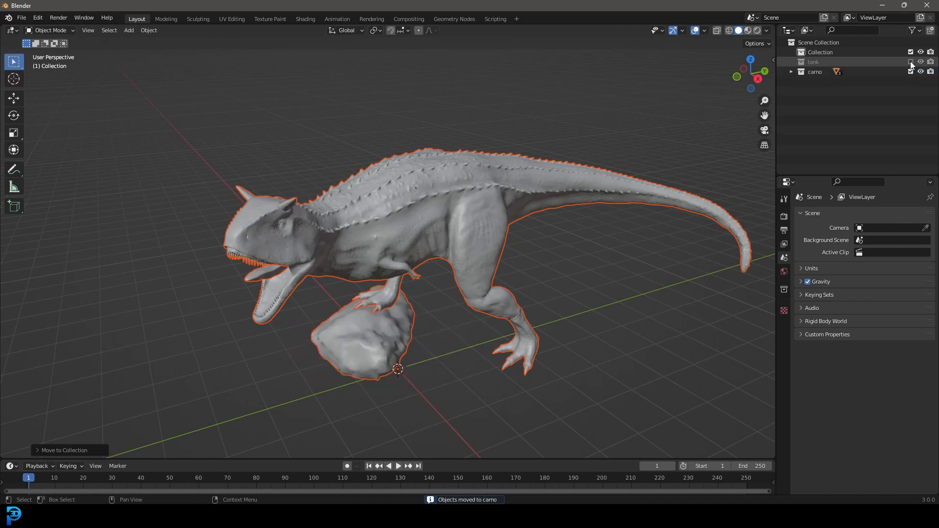
click(910, 61)
click(910, 81)
click(911, 81)
middle_drag(453, 258, 471, 267)
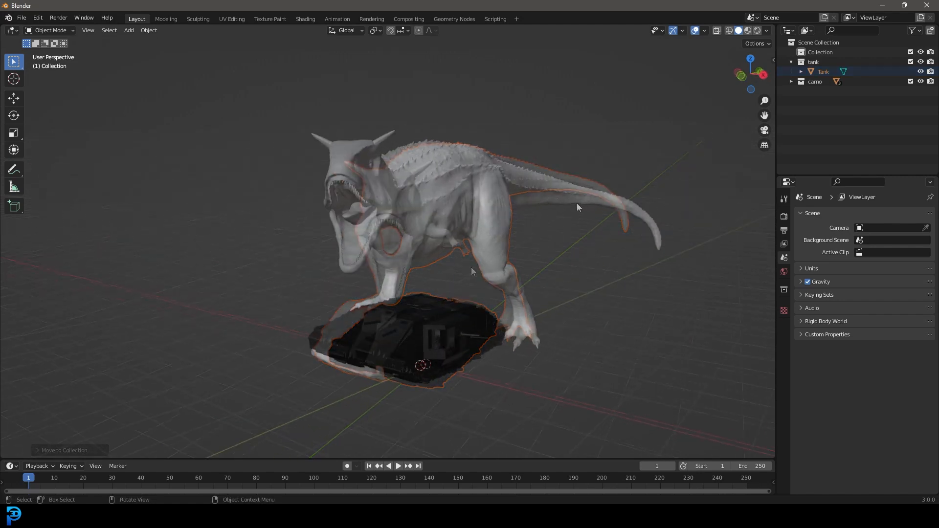
scroll(553, 185, up, 1)
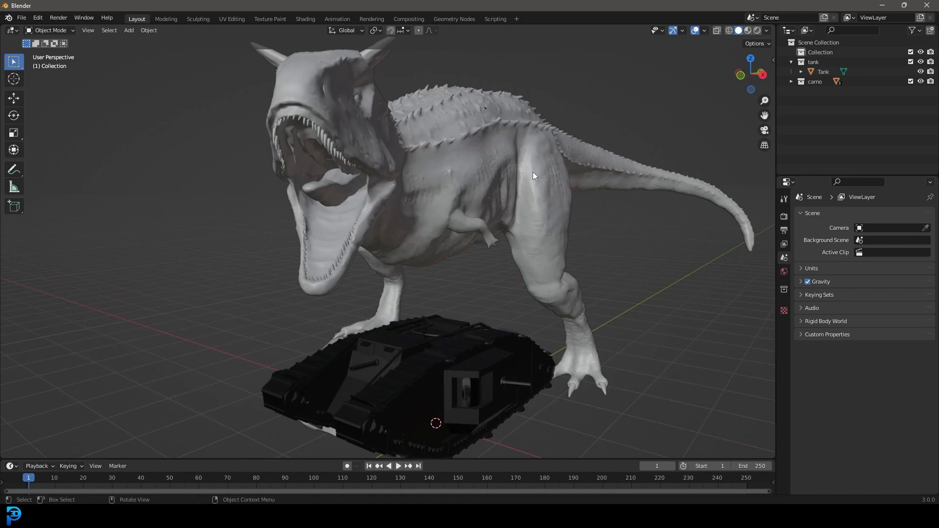
middle_drag(452, 184, 458, 181)
- Save the scene as project1.blend in the Project folder on the Desktop
click(21, 18)
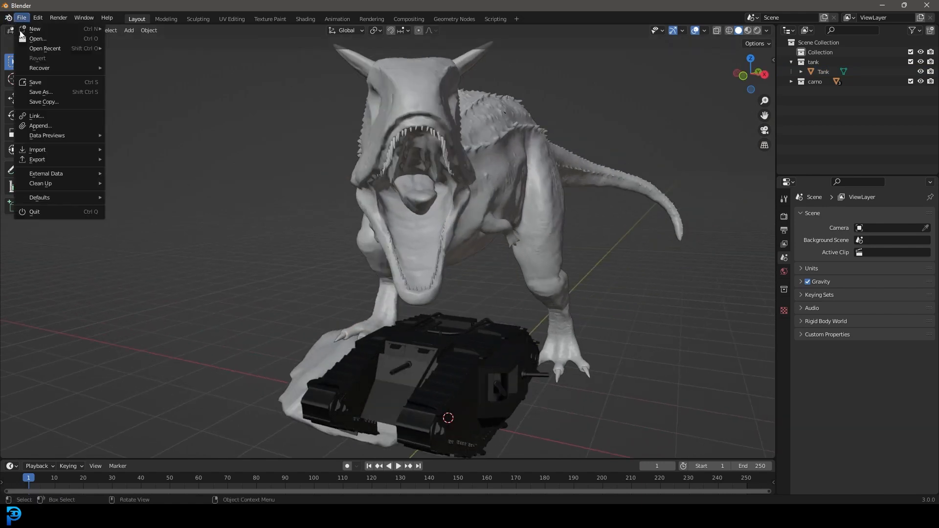
click(39, 89)
click(177, 259)
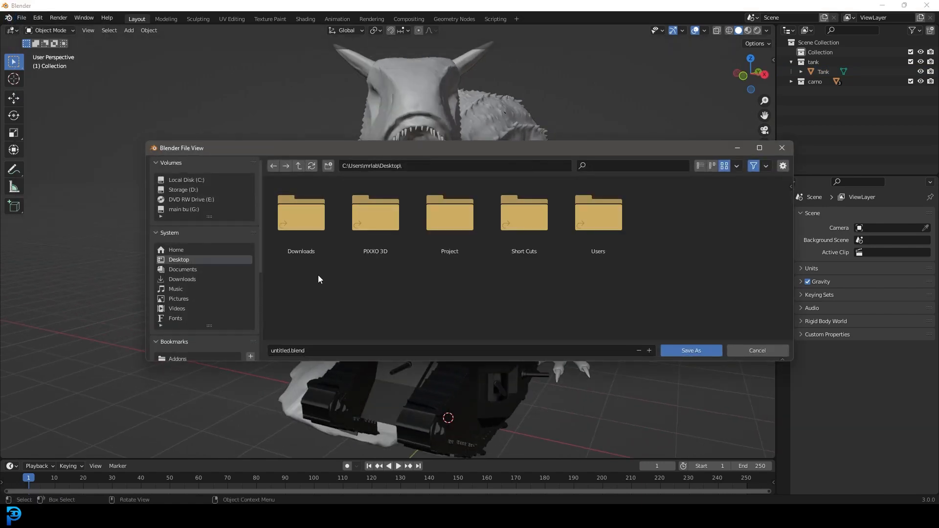
double_click(450, 229)
click(314, 352)
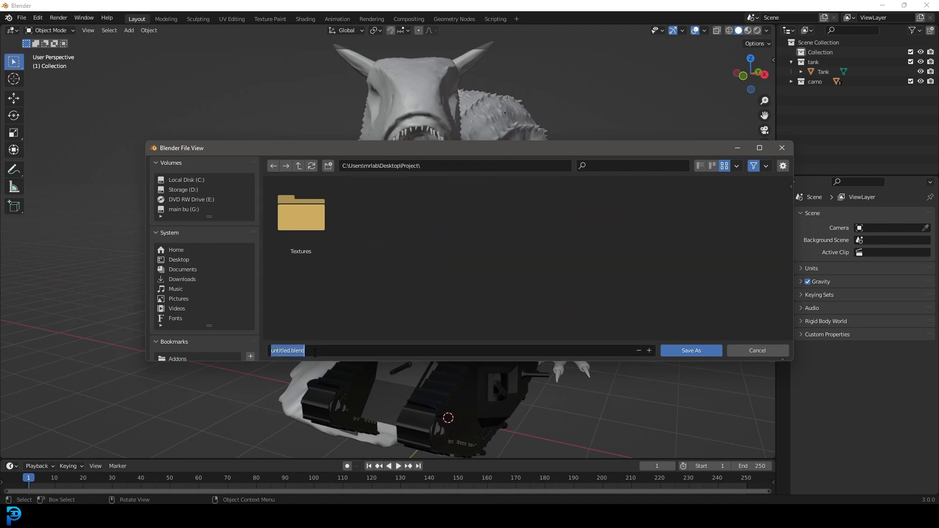
text(project1)
key(Return)
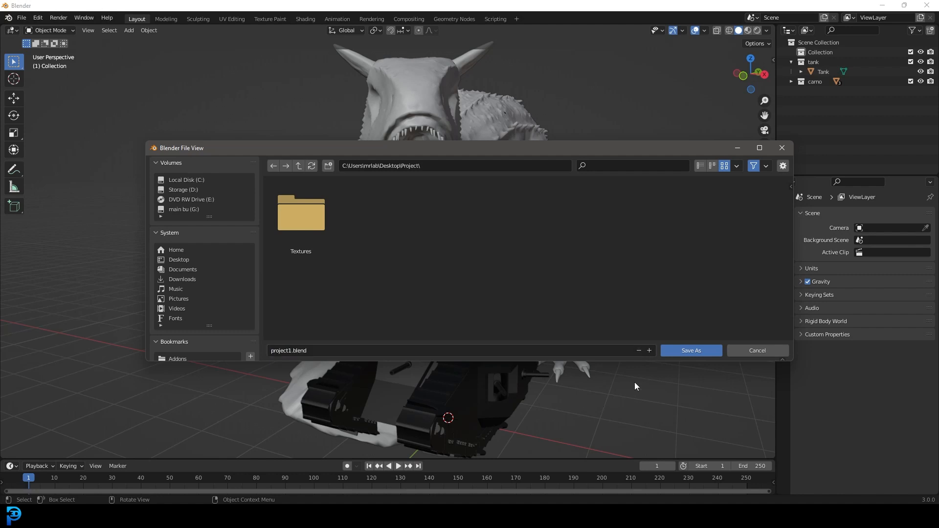
click(697, 351)
- Add a camera to the scene at the world origin
scroll(434, 236, down, 4)
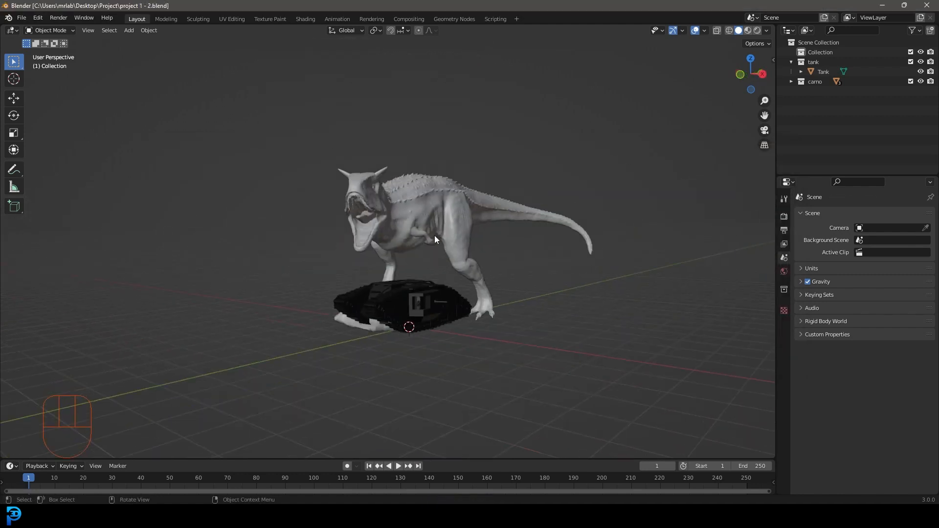
middle_drag(435, 235, 441, 242)
scroll(442, 235, up, 4)
scroll(453, 243, down, 2)
key(shift+a)
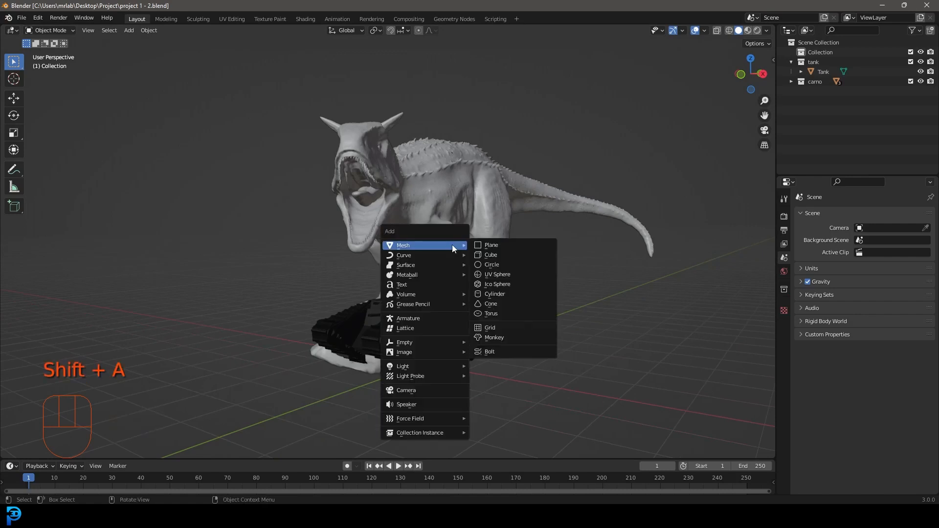
click(415, 389)
scroll(509, 315, down, 3)
middle_drag(500, 317, 435, 322)
scroll(435, 323, up, 3)
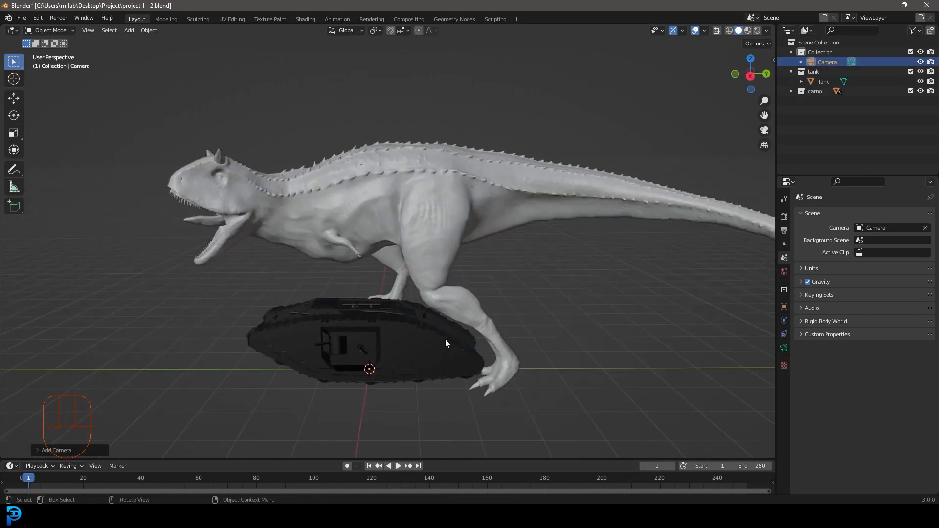
- Look through the camera and pull it back along its local Z axis until the whole tank is in frame
key(KP_0)
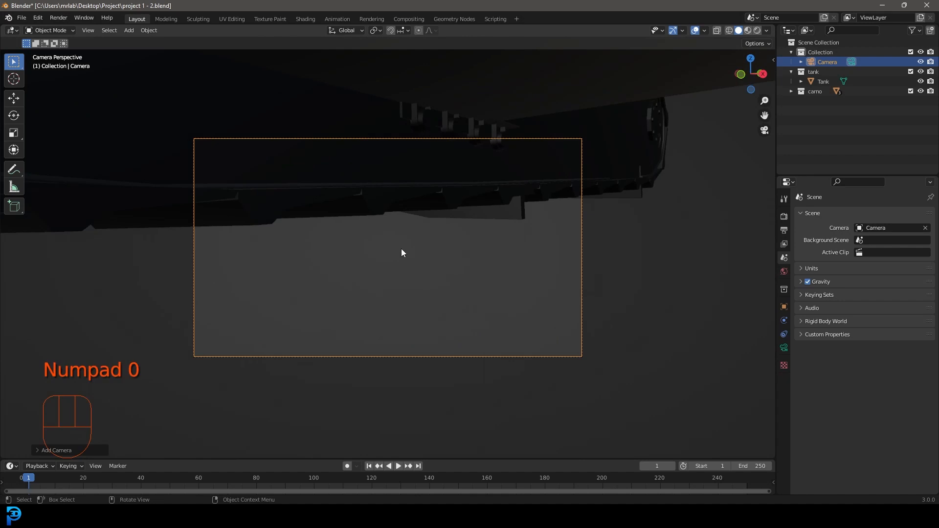
key(g)
middle_click(403, 243)
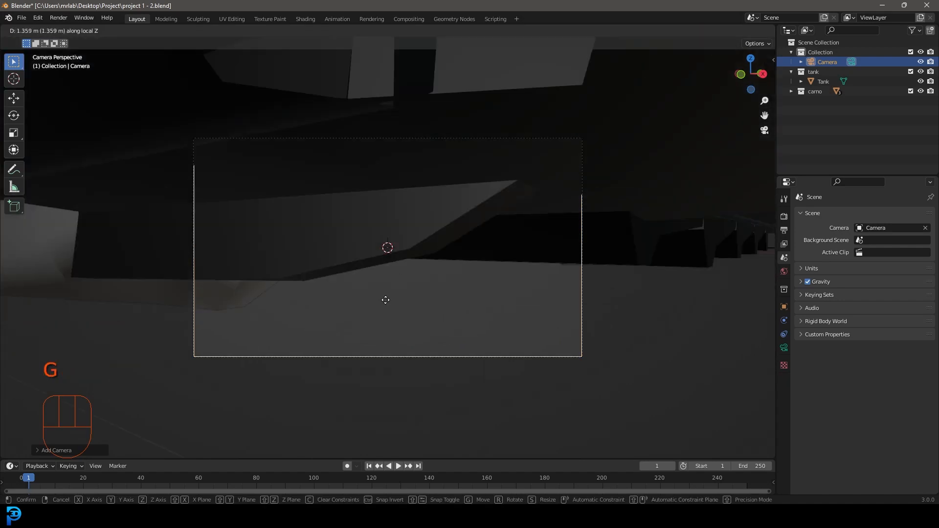
click(389, 379)
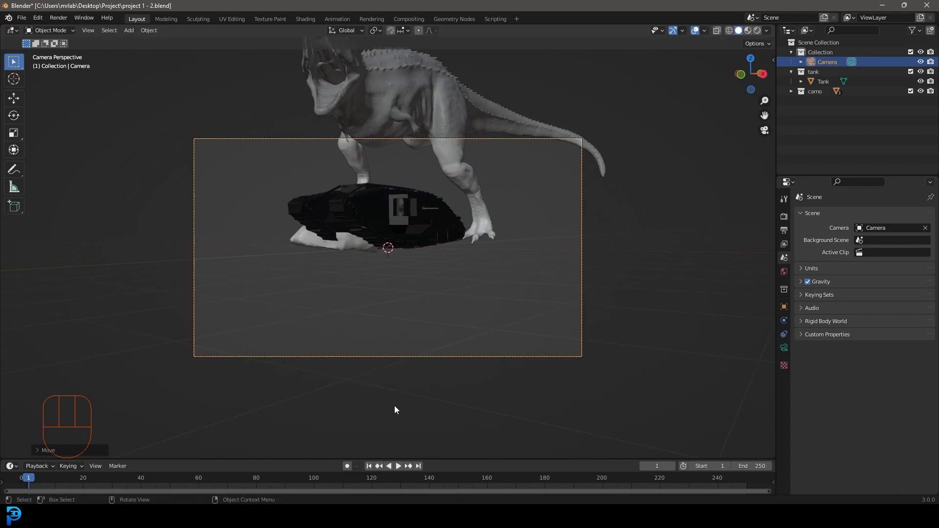
scroll(390, 379, up, 4)
scroll(587, 338, down, 3)
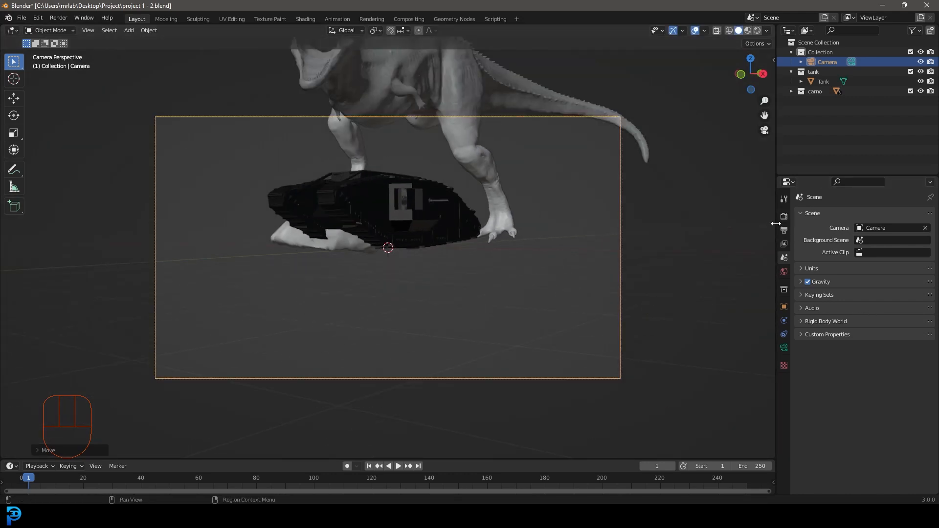
- Set the render engine to Cycles and the render device to GPU Compute
click(784, 216)
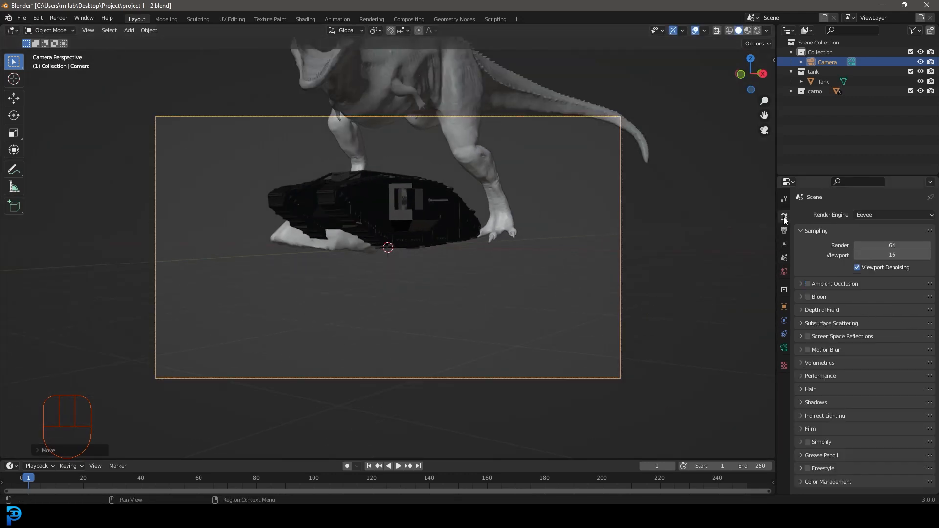
click(866, 215)
click(873, 251)
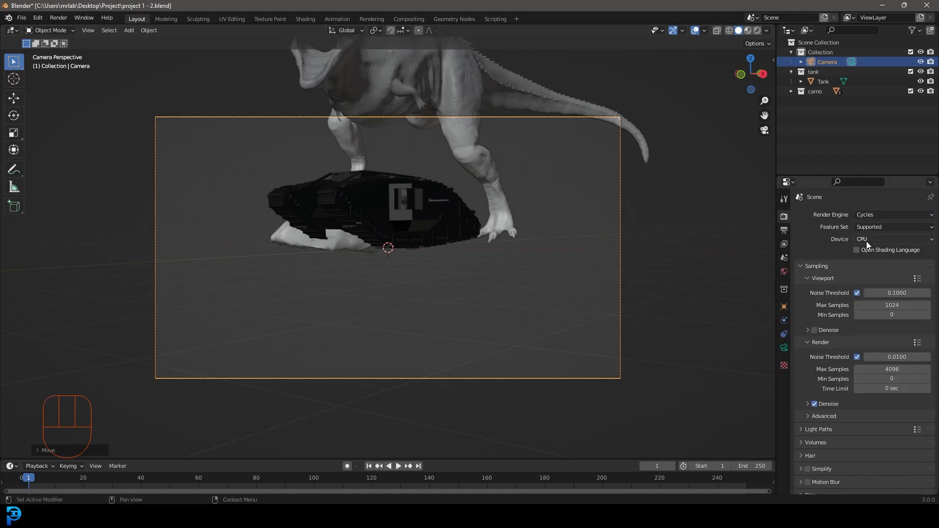
click(867, 241)
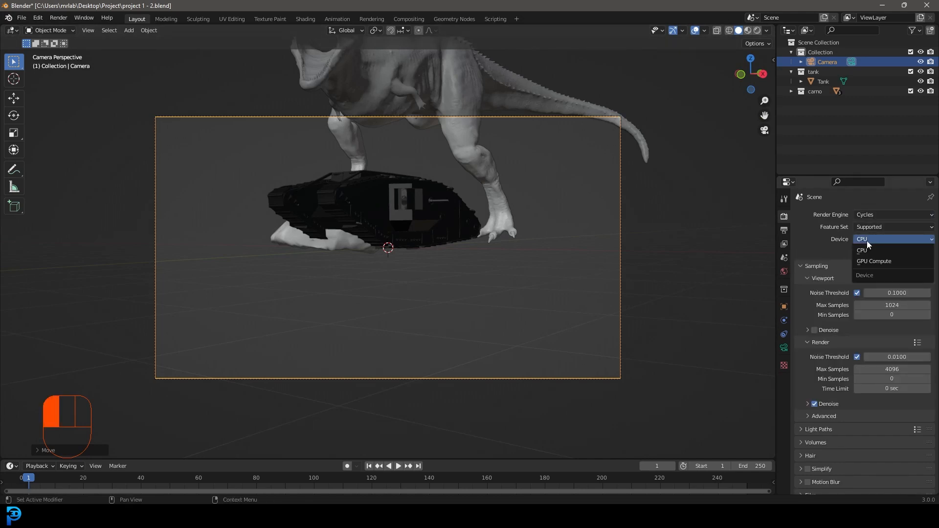
click(889, 263)
- Set the horizontal output resolution to 2200 px
click(784, 230)
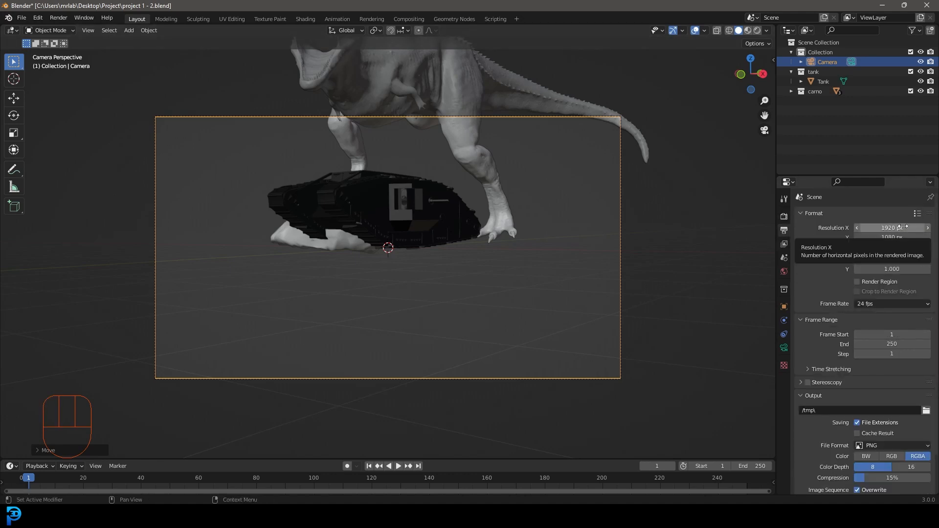
click(890, 228)
text(2200)
key(Return)
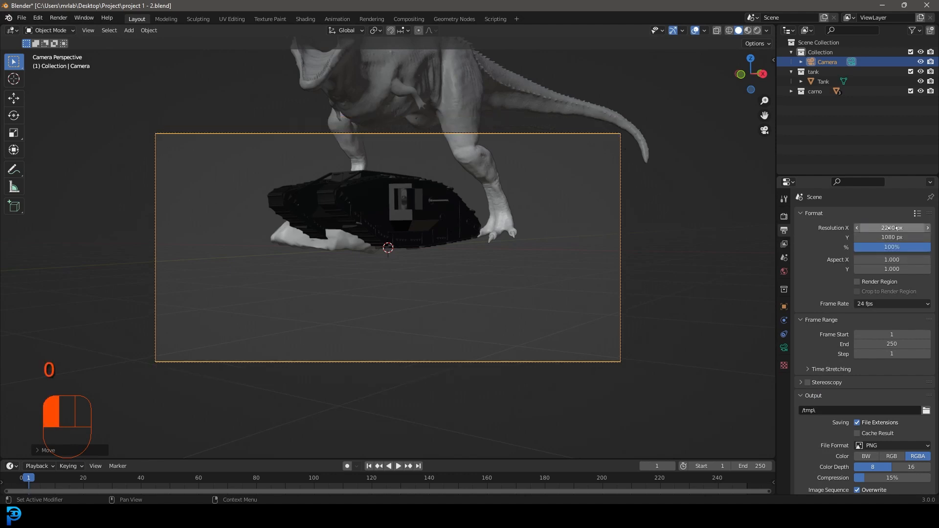
- Move the camera upward so the tank sits near the middle of the wider frame
scroll(560, 256, down, 1)
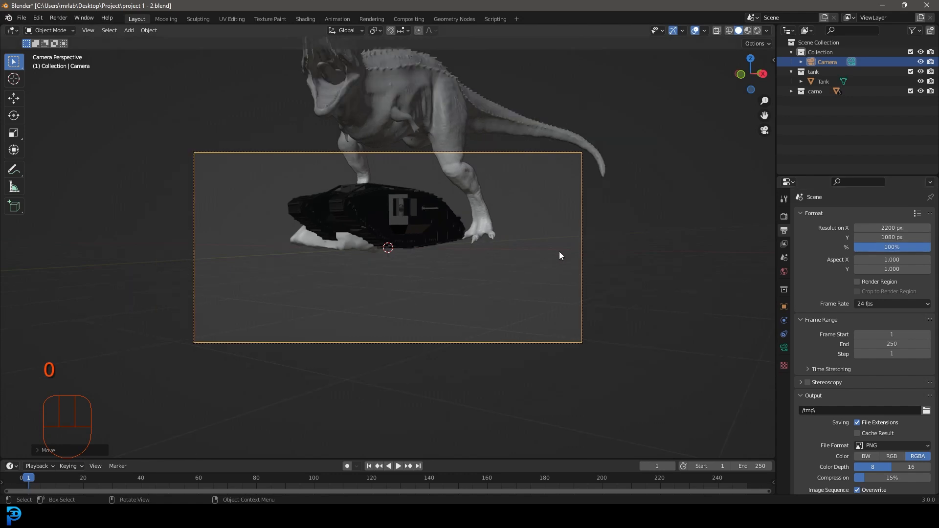
scroll(425, 251, up, 2)
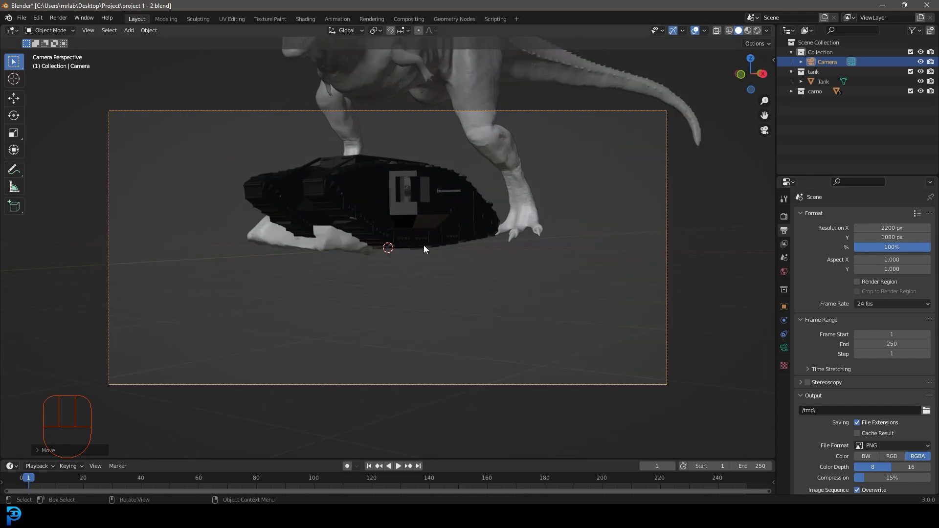
key(g)
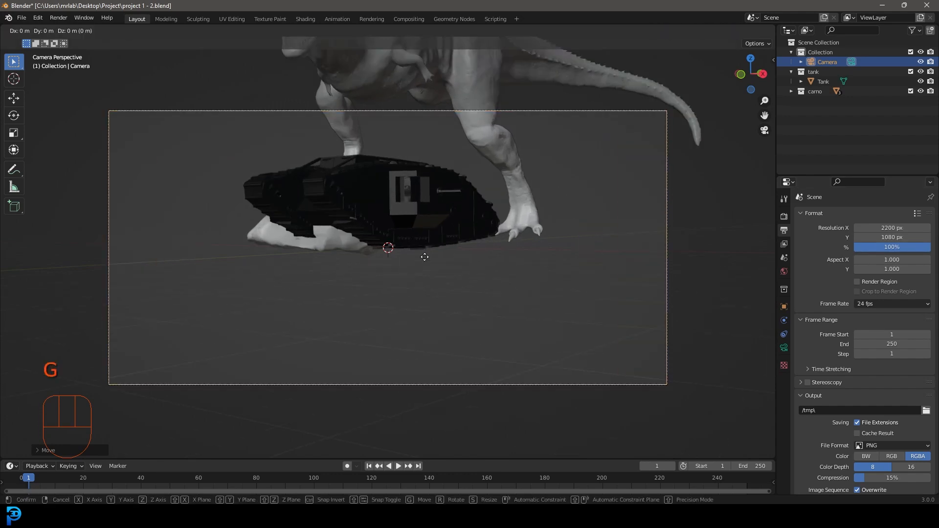
click(429, 166)
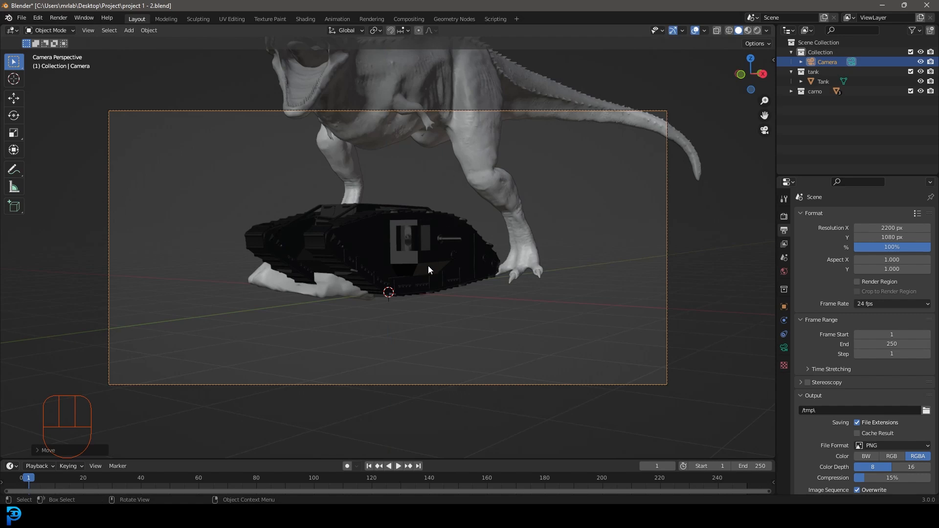
- Raise the camera about 3 m and lower it about 1.9 m along global Z to fit the tank inside the frame
scroll(427, 266, down, 3)
key(g)
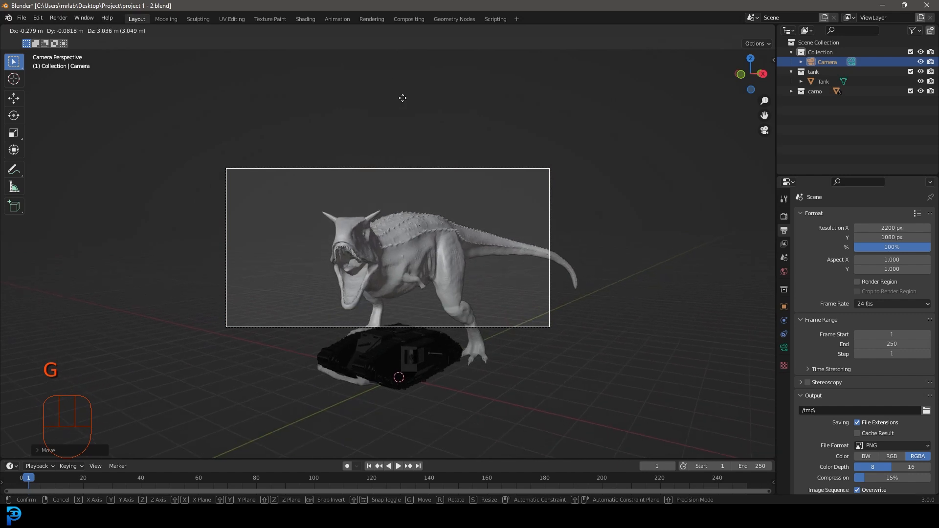
key(r)
key(r)
click(462, 243)
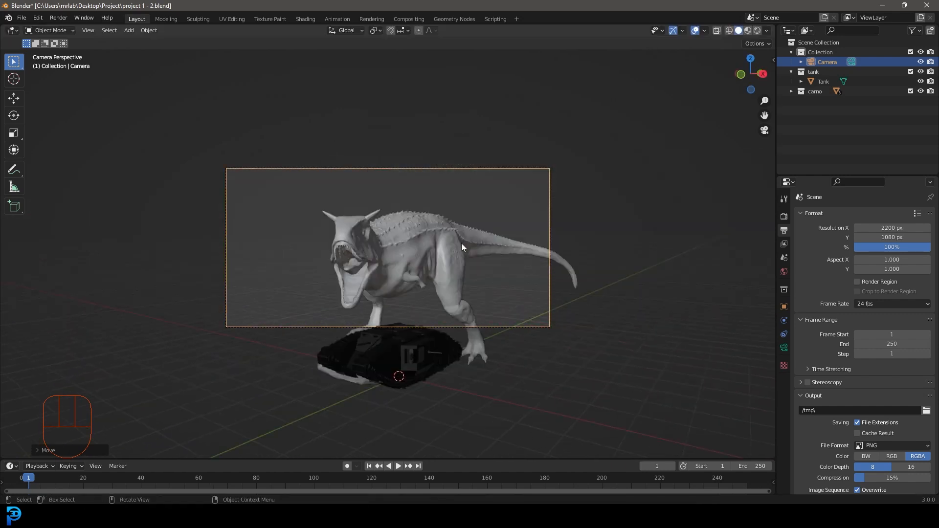
key(g)
key(z)
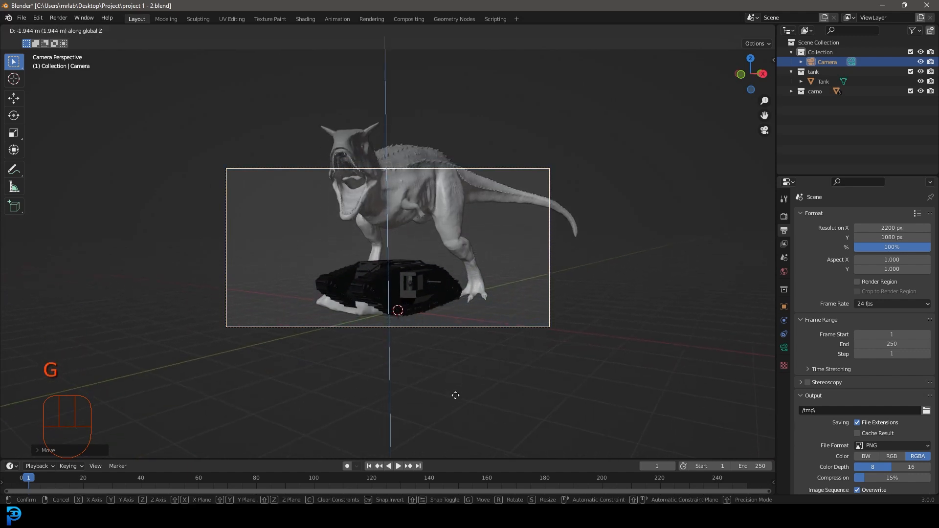
click(461, 398)
- Switch to the right orthographic view and add a cube mesh at the world origin
key(KP_3)
scroll(344, 332, down, 5)
scroll(355, 316, up, 3)
key(shift+a)
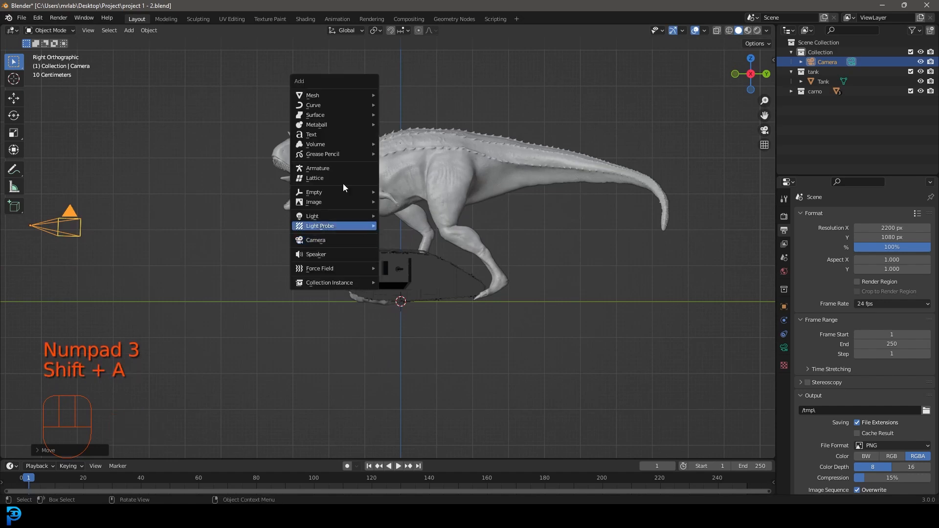
mouse_move(336, 96)
click(394, 104)
scroll(388, 256, down, 3)
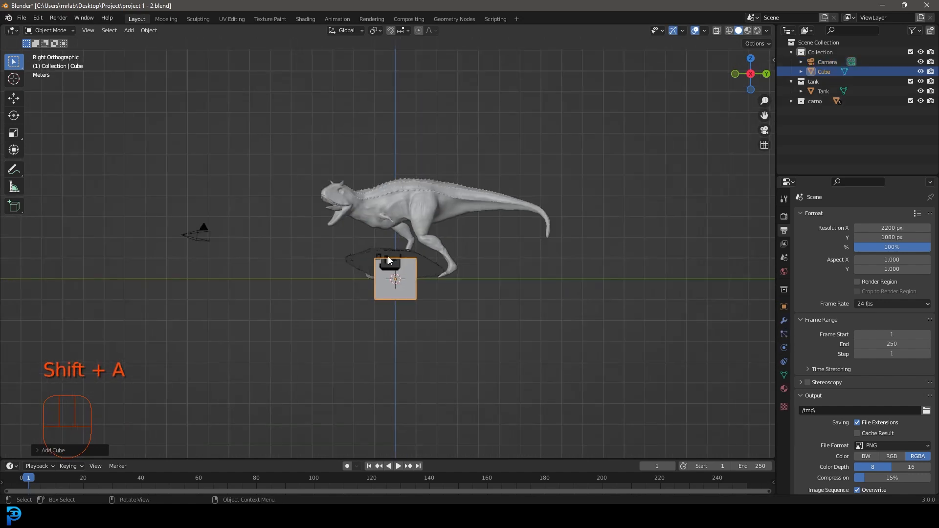
scroll(397, 265, up, 3)
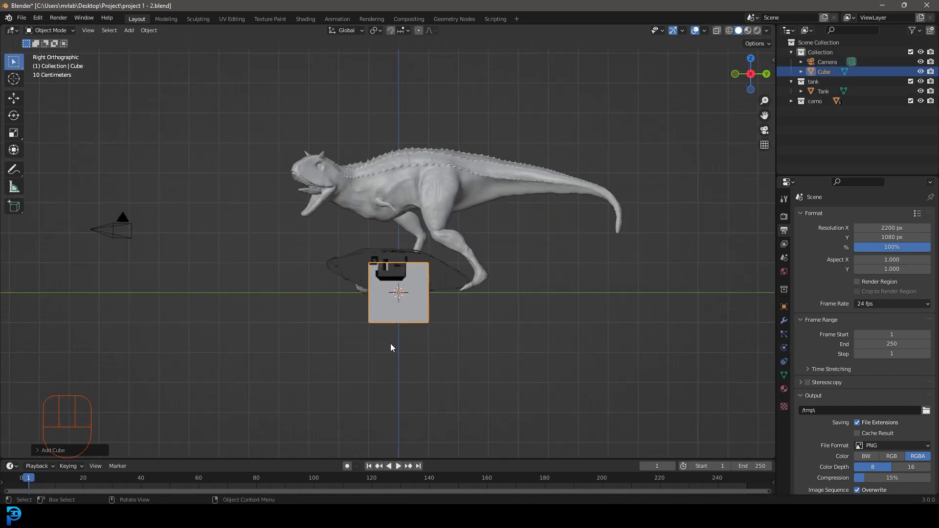
- Move the cube about 2.7 m along negative Y and 1.1 m up so it stands on the ground in front of the tank
scroll(397, 308, up, 2)
key(g)
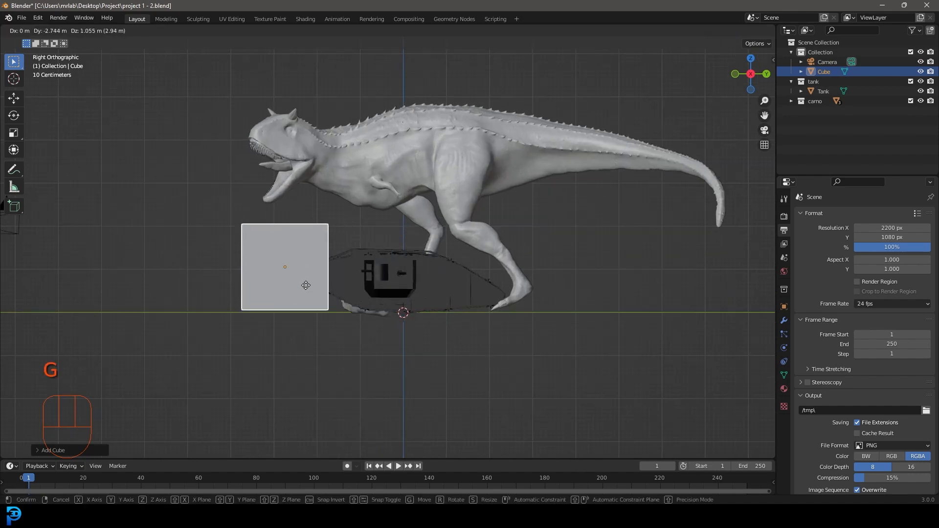
click(305, 287)
scroll(324, 303, down, 4)
scroll(336, 310, up, 6)
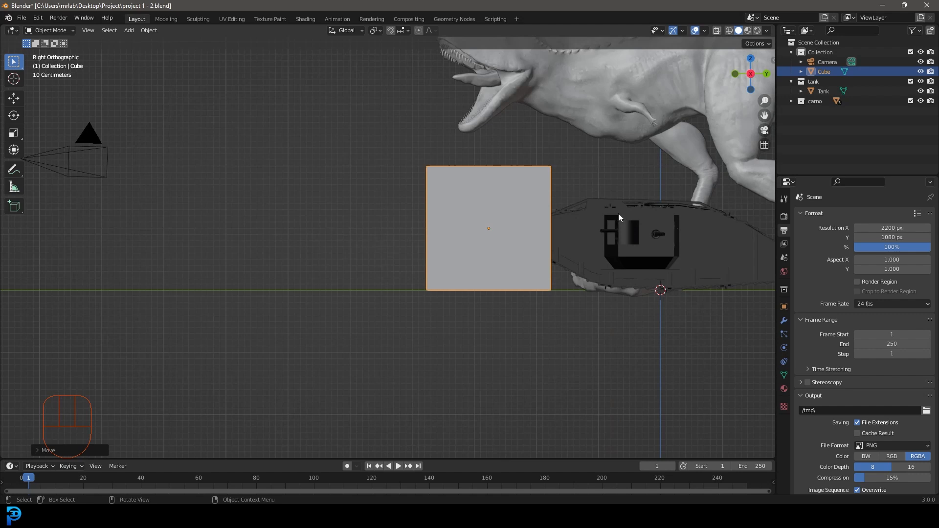
scroll(531, 226, down, 3)
- Move the camera about 1.3 m closer to the models along Y and lower it about 0.7 m
click(187, 195)
scroll(186, 197, up, 1)
key(g)
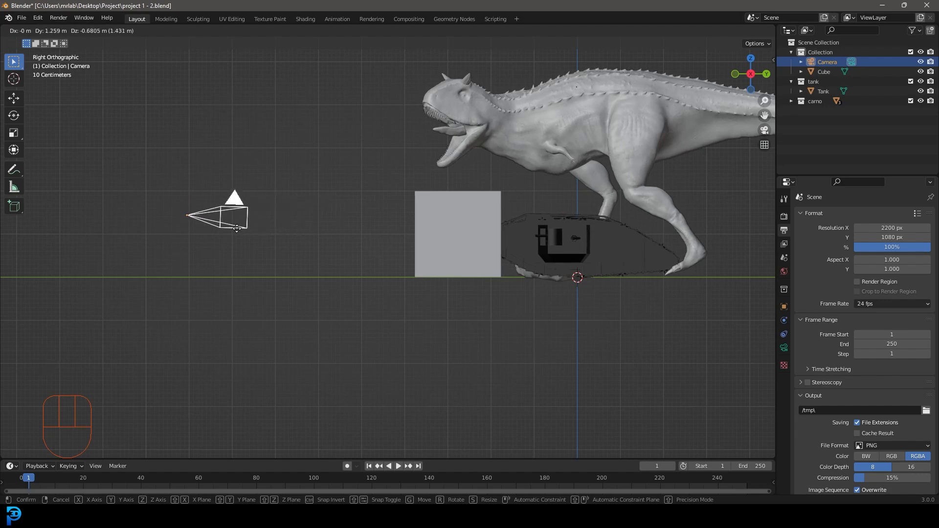
click(234, 230)
- Look through the camera and trackball-rotate it so the dinosaur, cube and tank sit more centrally in the frame
key(KP_0)
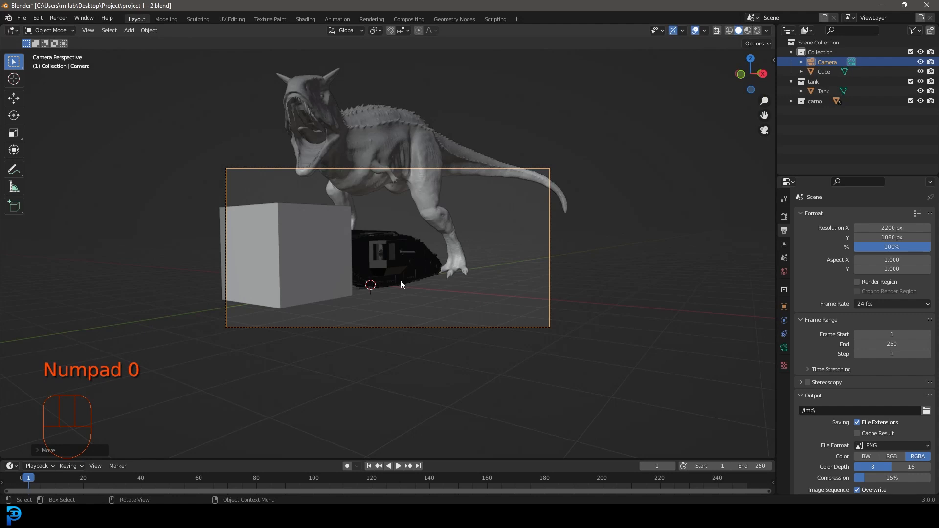
key(r)
key(r)
key(shift)
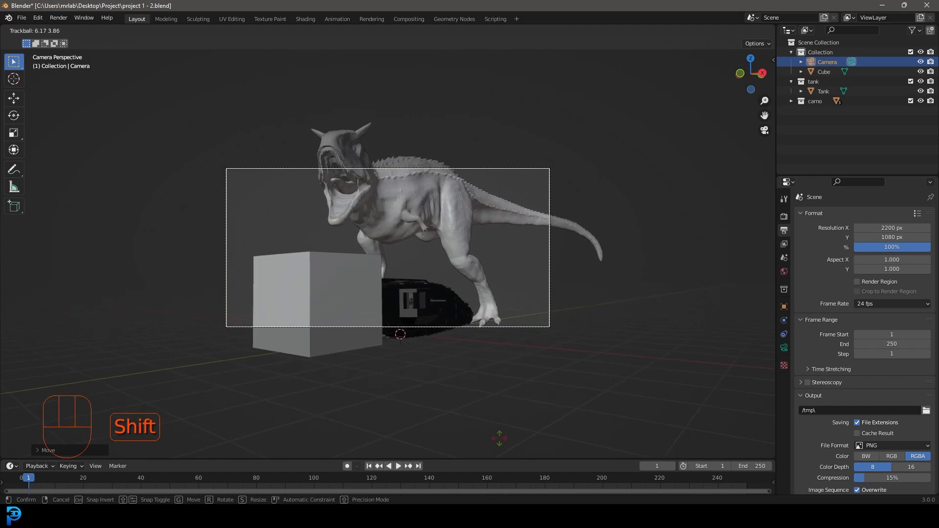
click(392, 186)
scroll(391, 186, up, 3)
- Set the camera's focal length to 120 mm
click(784, 348)
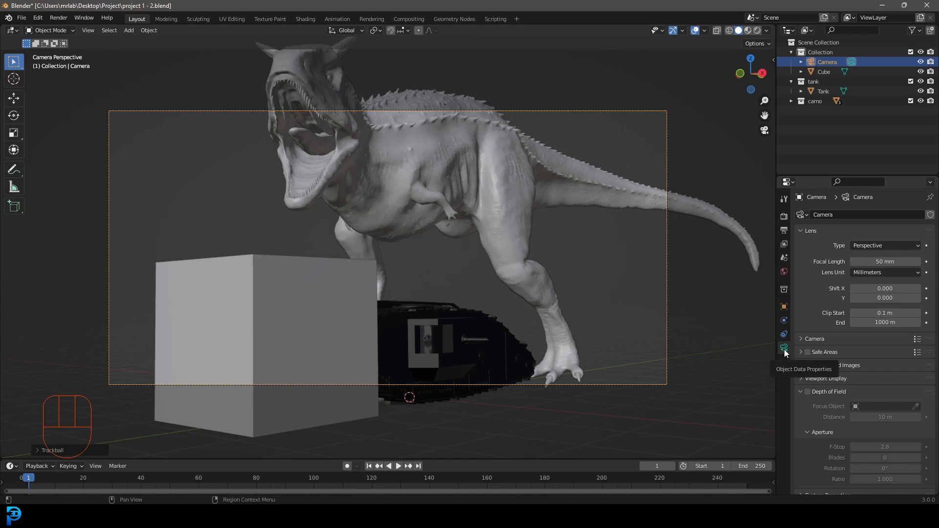
click(888, 264)
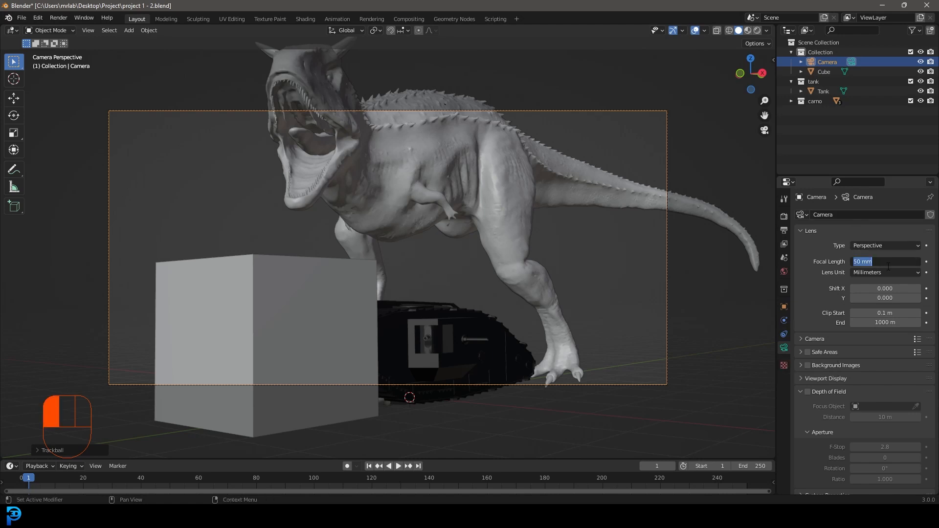
text(120)
click(887, 266)
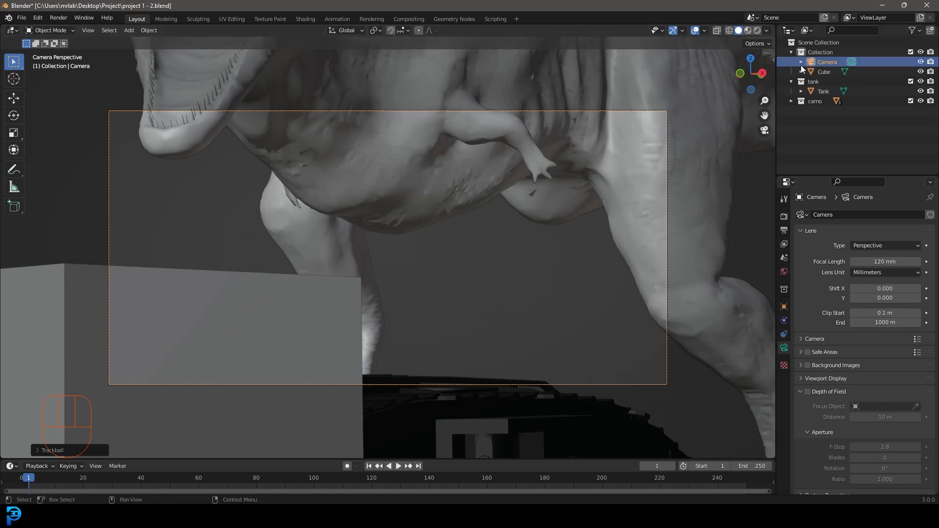
- Move the camera back along its local Z axis until the whole dinosaur and cube fit inside the frame
key(g)
key(z)
key(z)
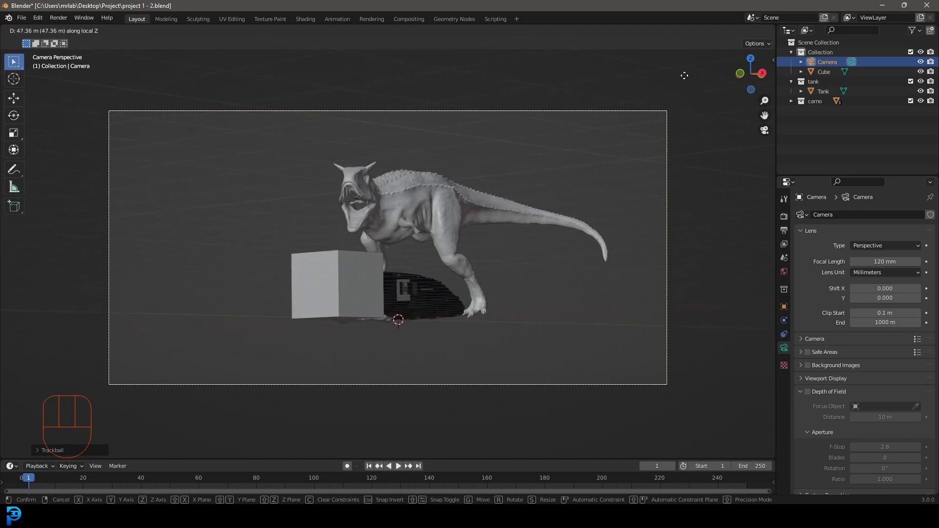
click(655, 54)
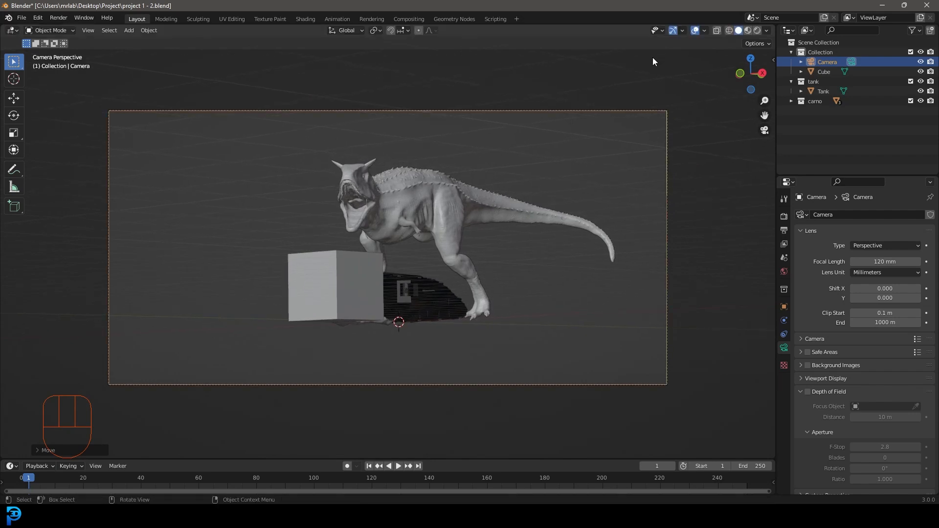
- In the right orthographic view, raise the camera along global Z until it sits above the ground line
key(KP_3)
scroll(234, 263, down, 7)
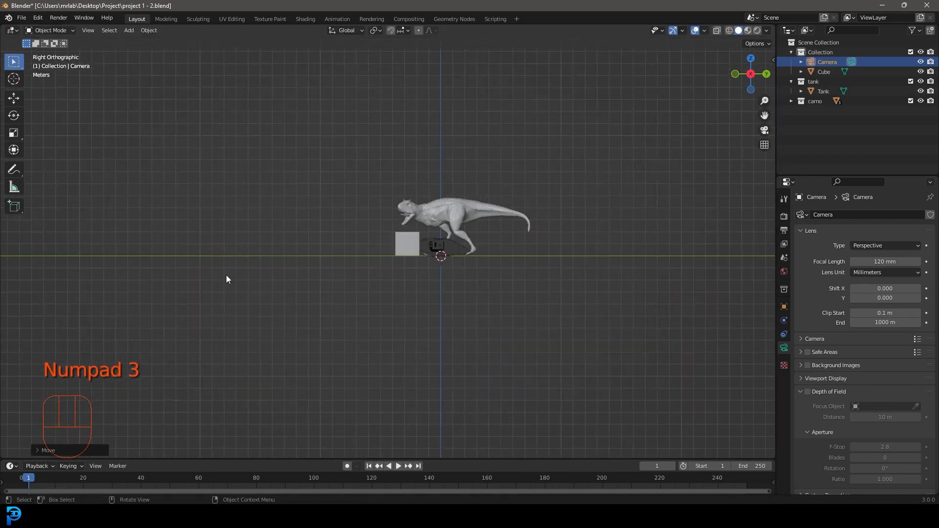
scroll(195, 290, up, 2)
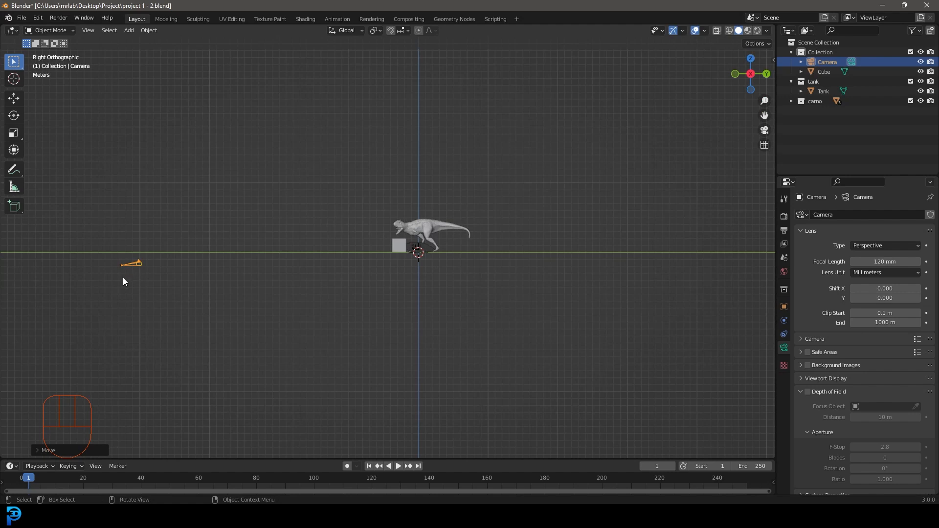
key(g)
key(z)
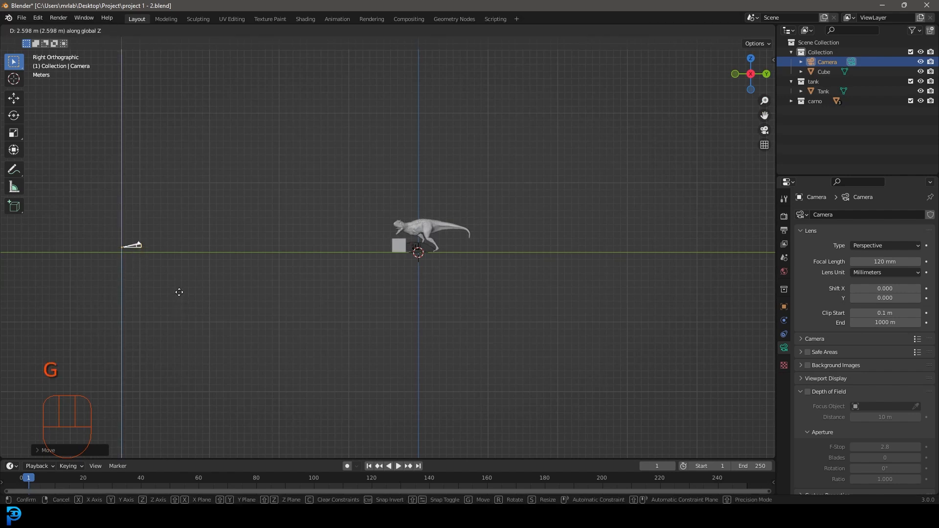
click(178, 256)
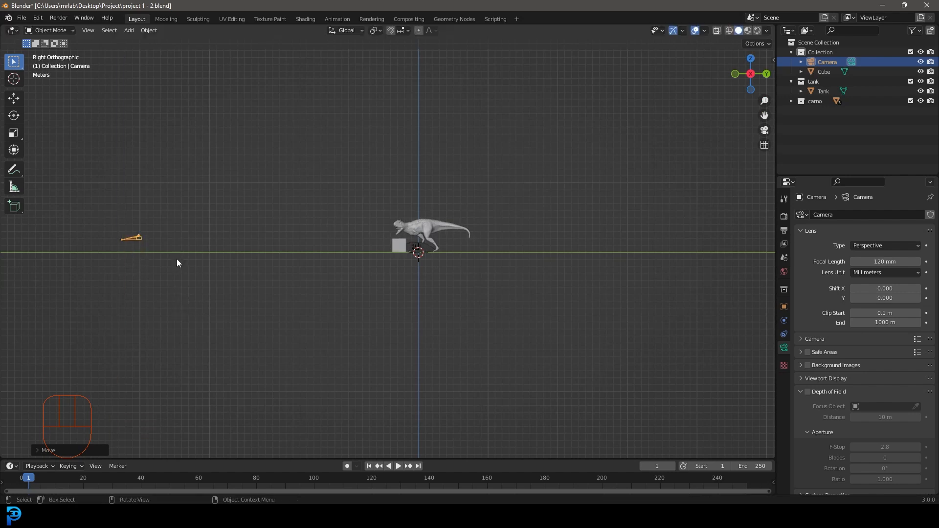
- Look through the camera and trackball-rotate it to place the dinosaur right of centre, leaving space on the left
key(KP_0)
key(r)
key(r)
key(shift)
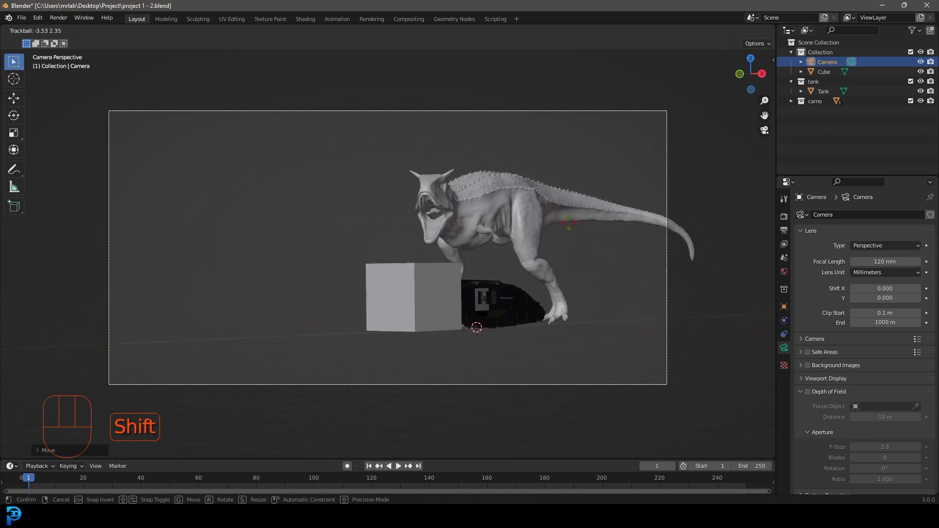
click(519, 277)
- In the right orthographic view, move the tank along the ground to well in front of the dinosaur
scroll(526, 270, down, 4)
key(KP_3)
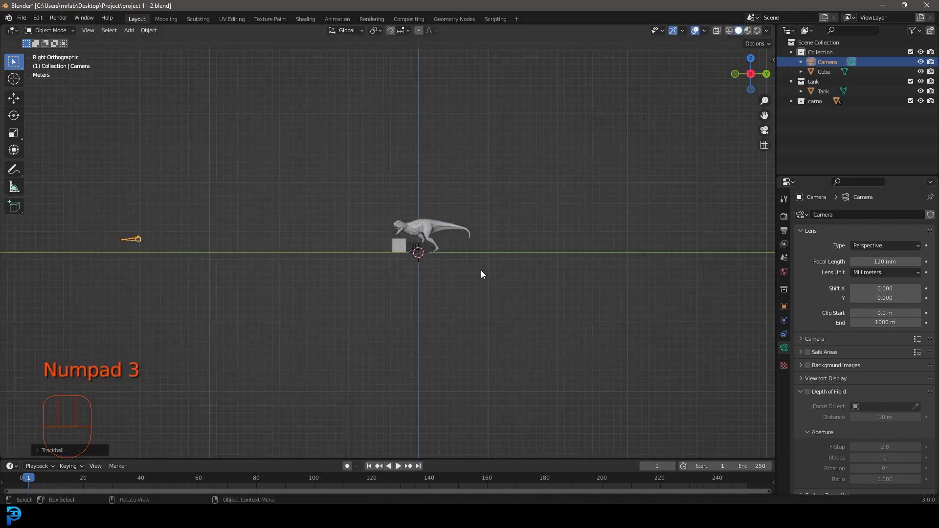
scroll(433, 256, up, 3)
click(444, 246)
shift+middle_drag(465, 261, 443, 271)
scroll(443, 280, up, 3)
key(g)
right_click(469, 261)
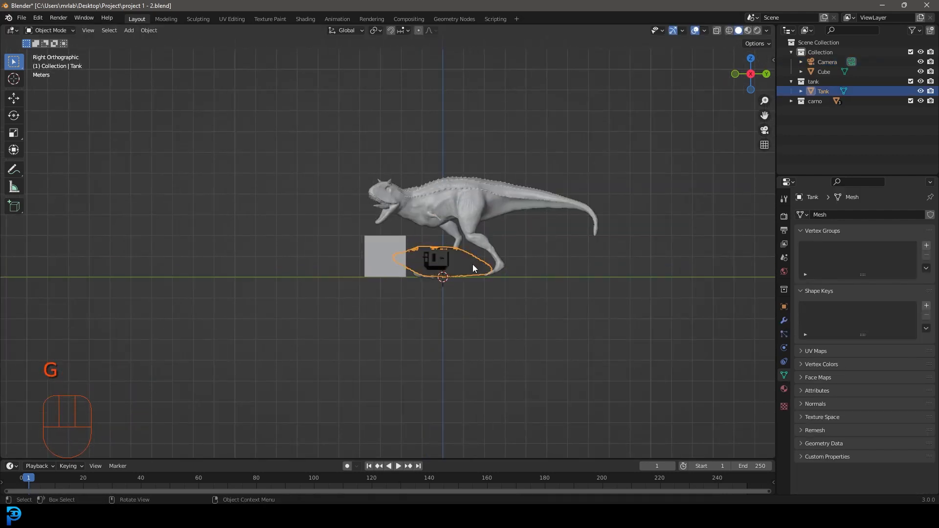
key(g)
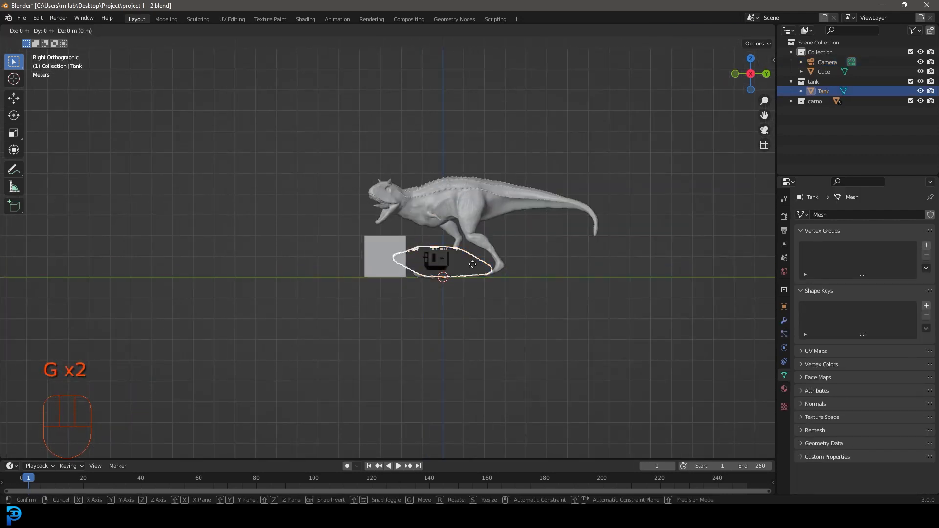
click(230, 283)
- Shift the tank along global X so it lies fully inside the left part of the camera frame
key(KP_0)
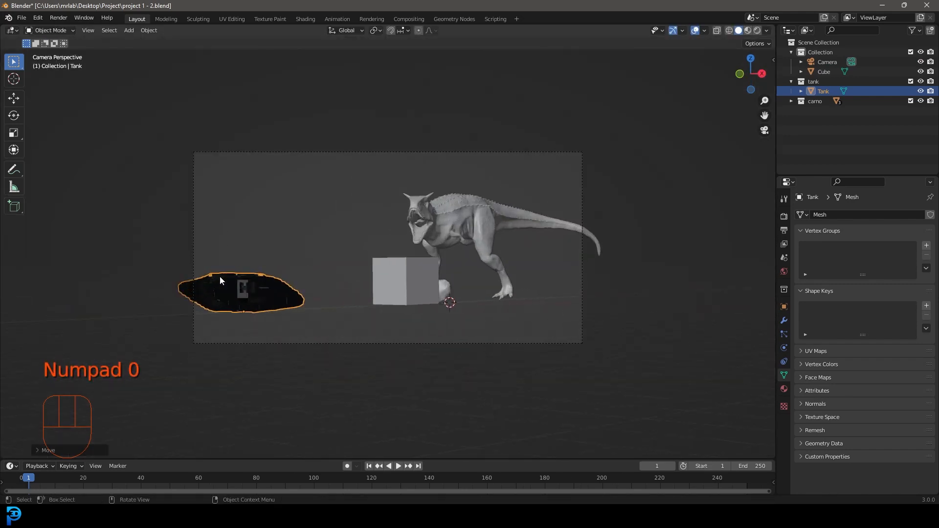
key(g)
key(x)
click(324, 338)
middle_drag(298, 238, 302, 289)
key(KP_0)
scroll(394, 268, up, 5)
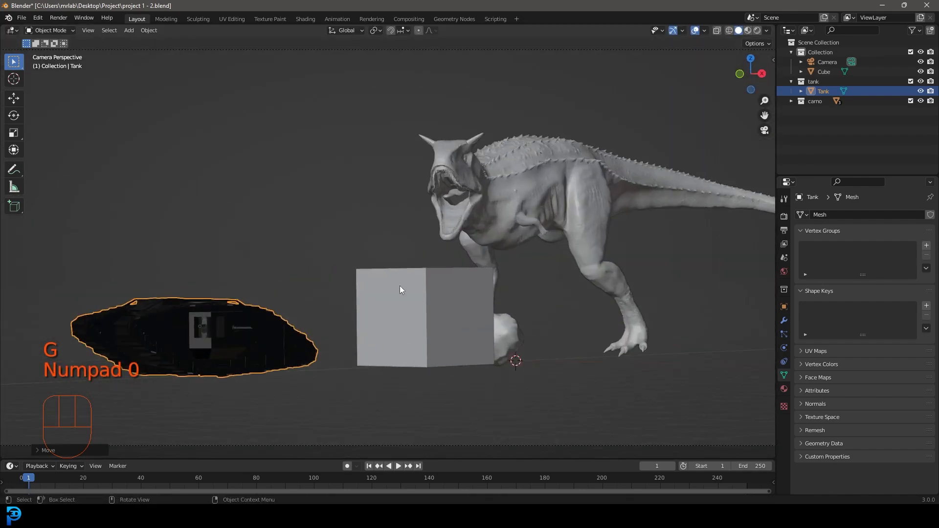
- Delete the cube and the sasso02 rock beneath the dinosaur's foot
click(448, 276)
key(x)
click(450, 292)
click(486, 336)
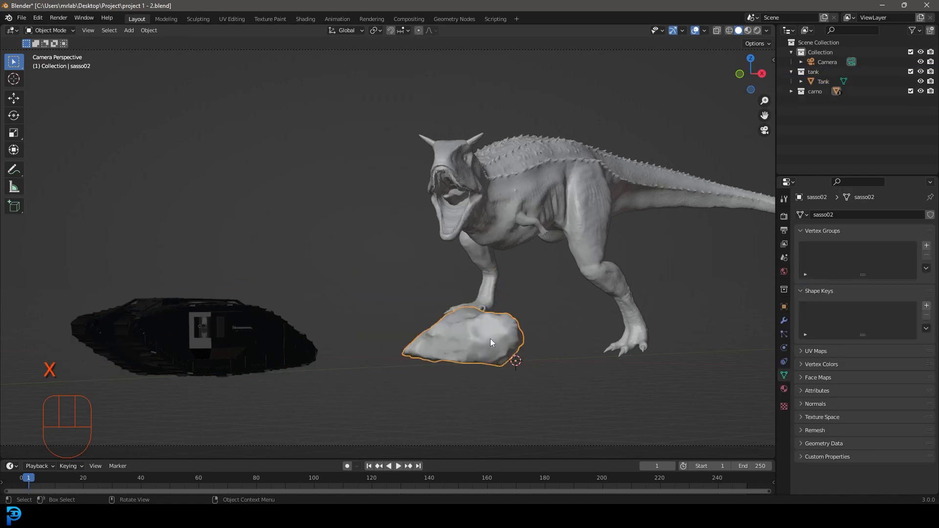
key(x)
click(487, 336)
- Add a Decimate modifier to the dinosaur's BODY mesh with a collapse ratio of 0.3
key(KP_1)
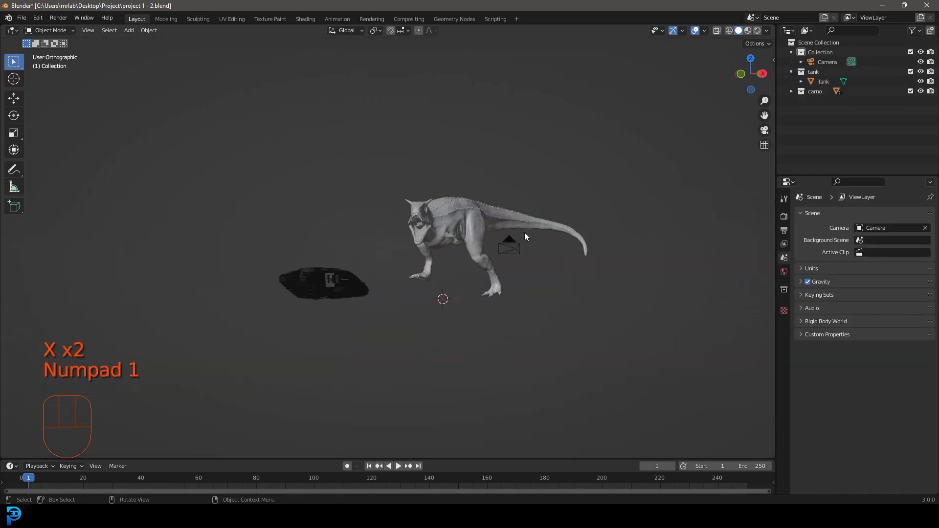
scroll(371, 245, up, 4)
click(407, 218)
scroll(444, 245, up, 5)
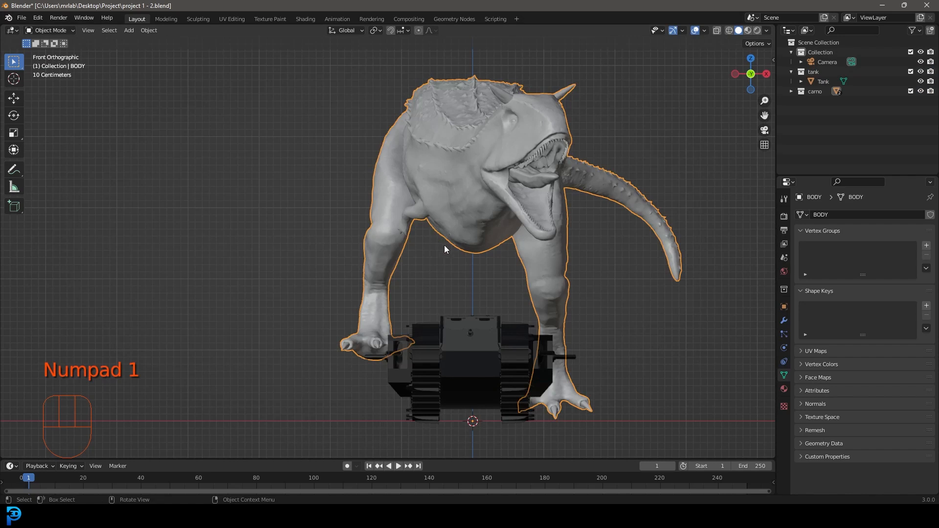
click(784, 321)
click(825, 217)
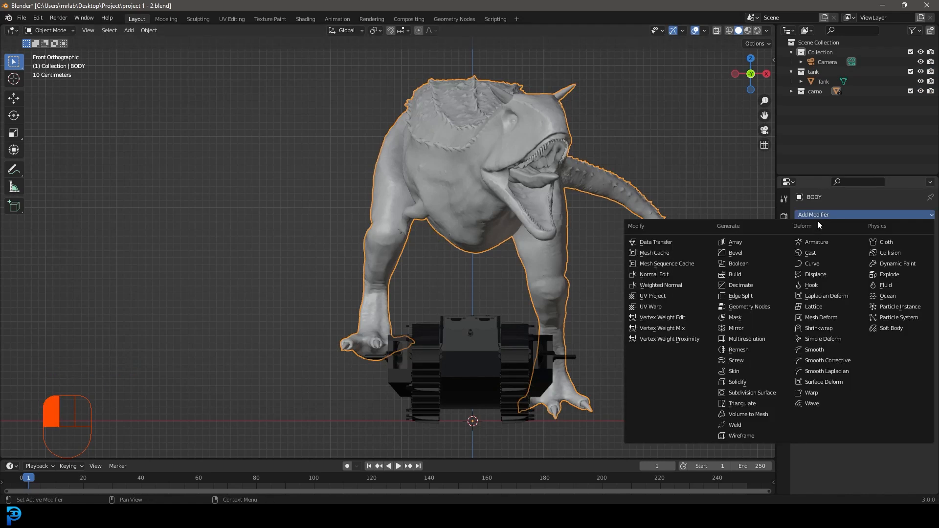
click(756, 287)
middle_drag(565, 173, 532, 210)
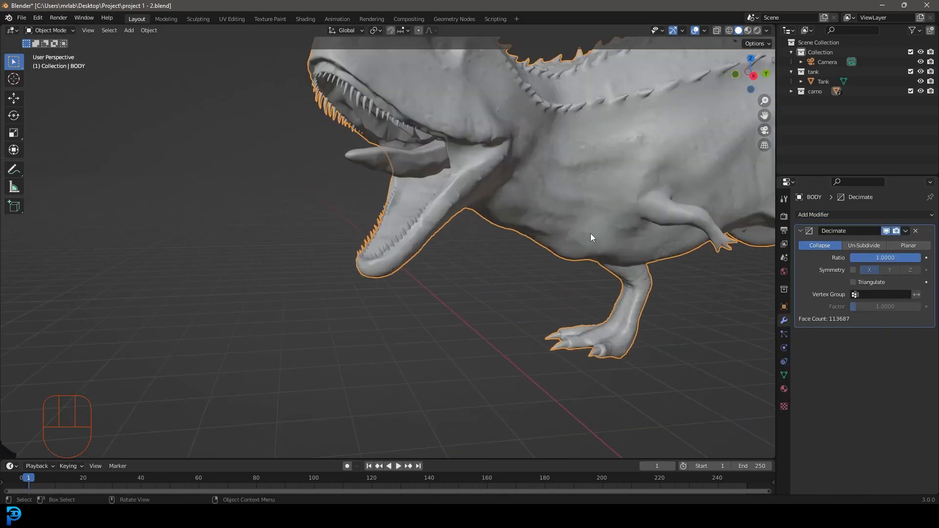
click(871, 257)
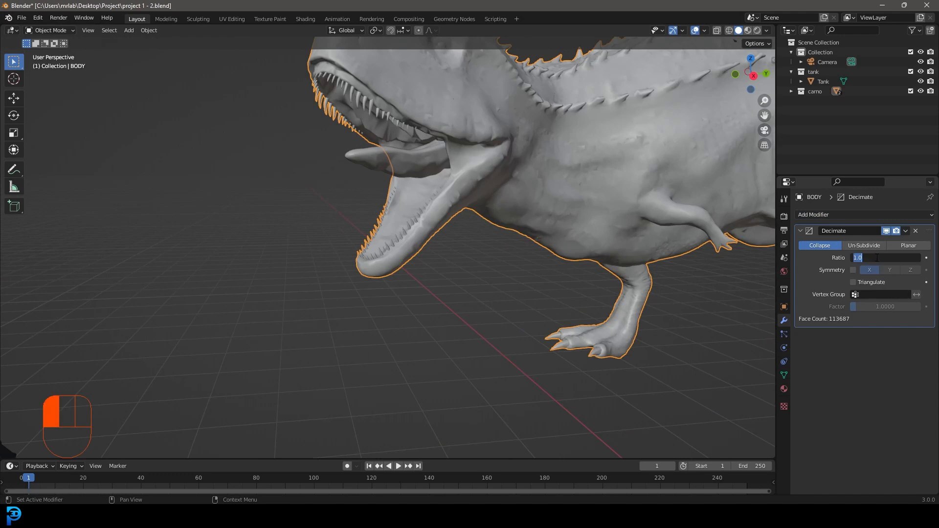
key(Return)
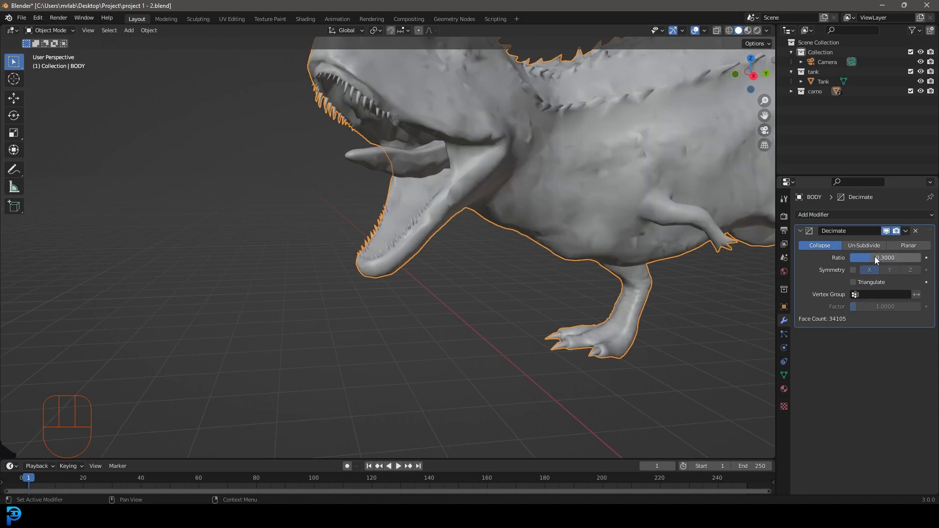
- Examine the decimated dinosaur mesh in wireframe display, and collapse the Decimate modifier's settings
scroll(571, 219, down, 3)
key(z)
click(498, 225)
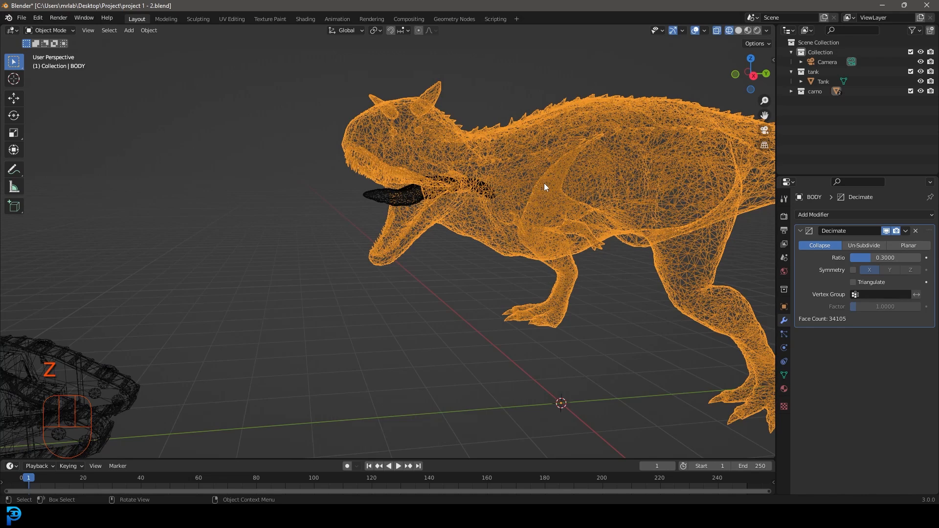
key(KP_1)
click(800, 230)
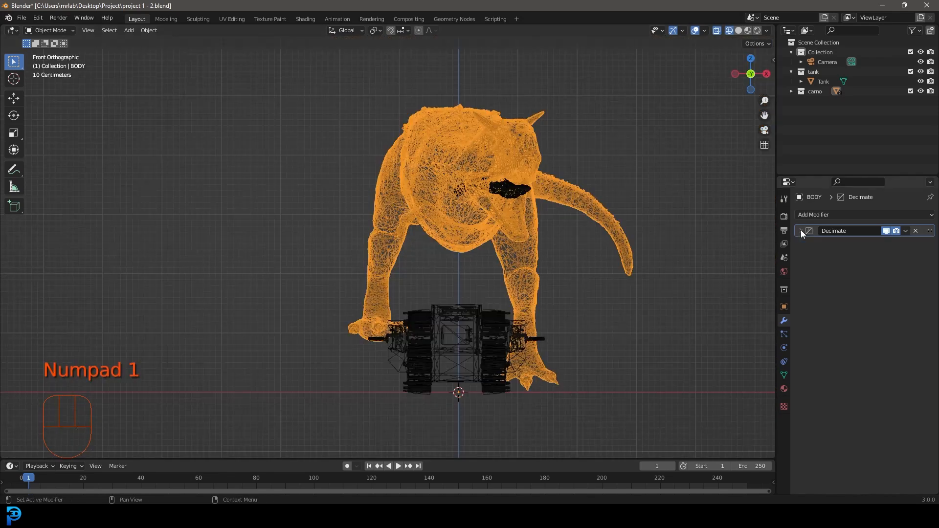
- Select all the dinosaur's parts together and rotate them about 8° counter-clockwise in the front view to level the feet
scroll(497, 254, down, 2)
middle_drag(553, 236, 430, 344)
drag(459, 316, 175, 131)
key(KP_1)
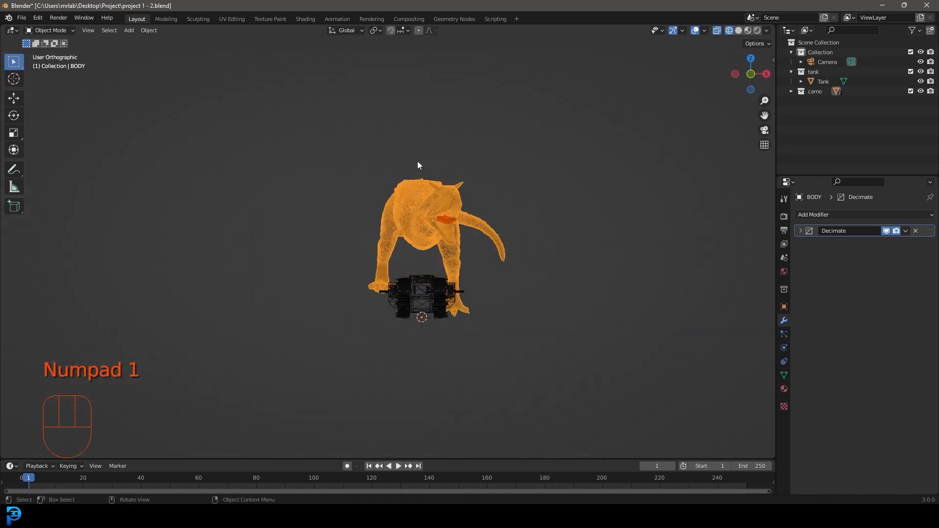
key(r)
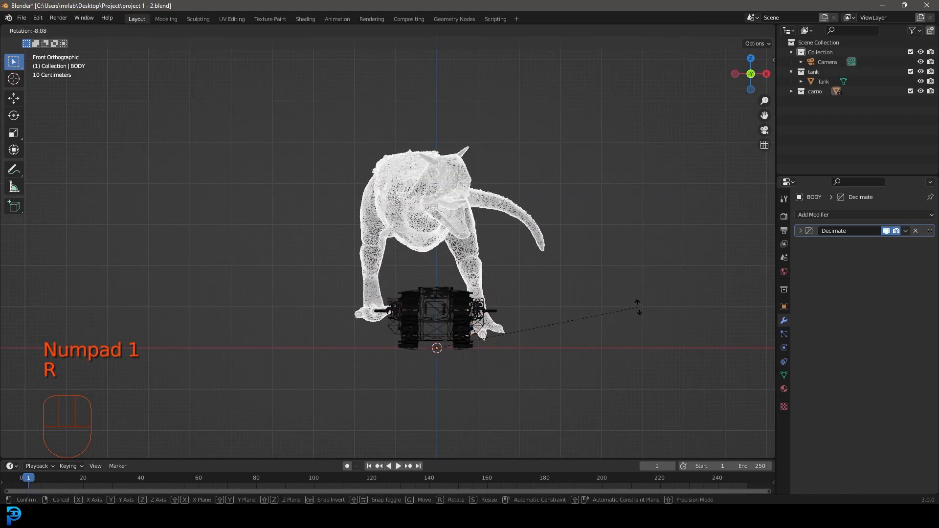
click(638, 299)
- Lower the dinosaur onto the ground line and rotate it slightly further so both feet rest on the ground
key(g)
click(638, 320)
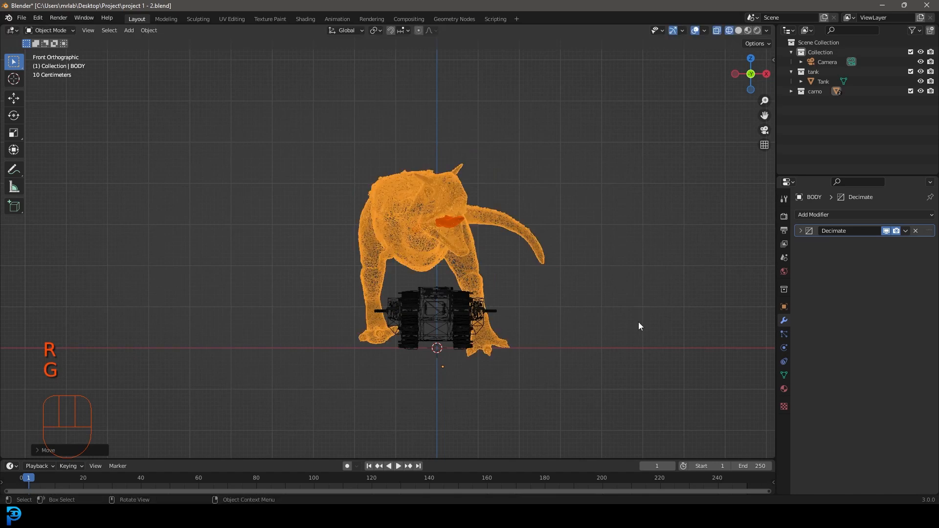
key(r)
click(635, 306)
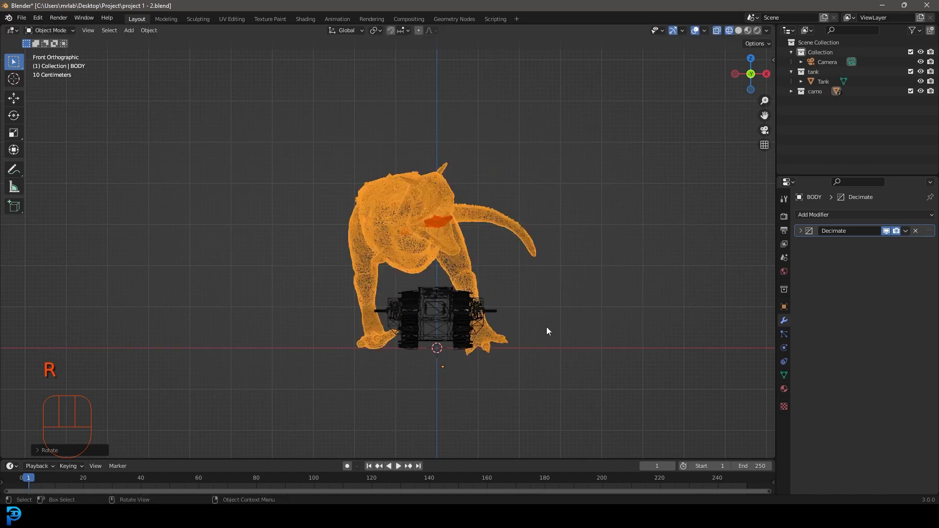
- Return to the camera view with solid shading and deselect everything
key(KP_0)
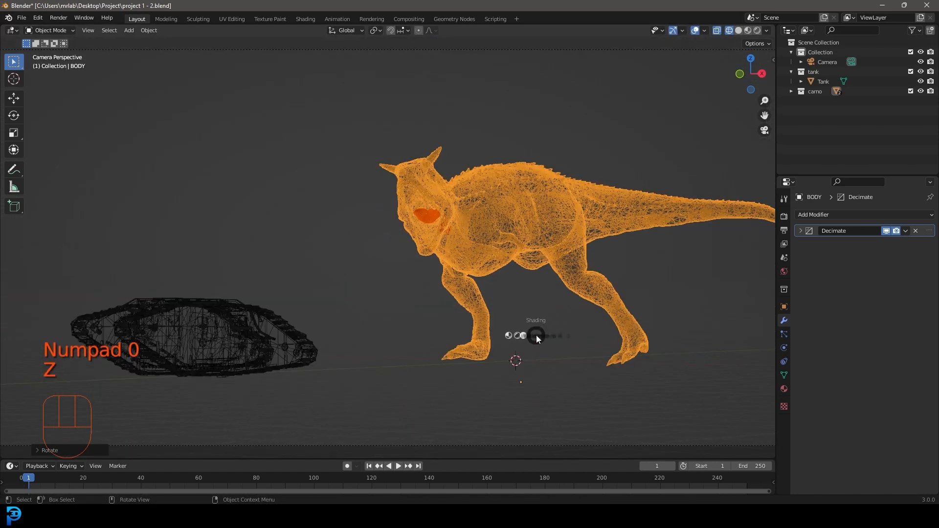
key(z)
scroll(562, 307, down, 4)
key(alt+a)
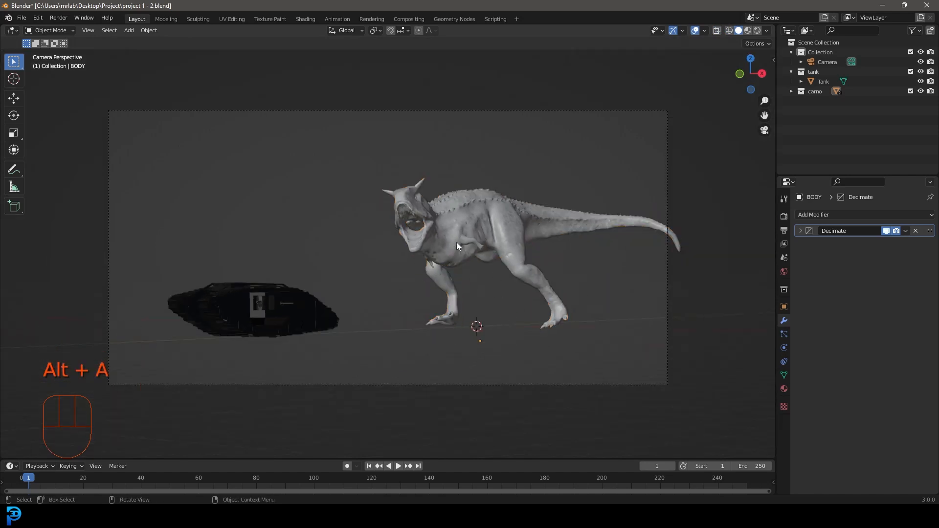
- Add a mesh plane at the 3D cursor beneath the dinosaur and scale it up uniformly
shift+middle_drag(471, 239, 457, 252)
scroll(422, 268, down, 2)
key(shift+a)
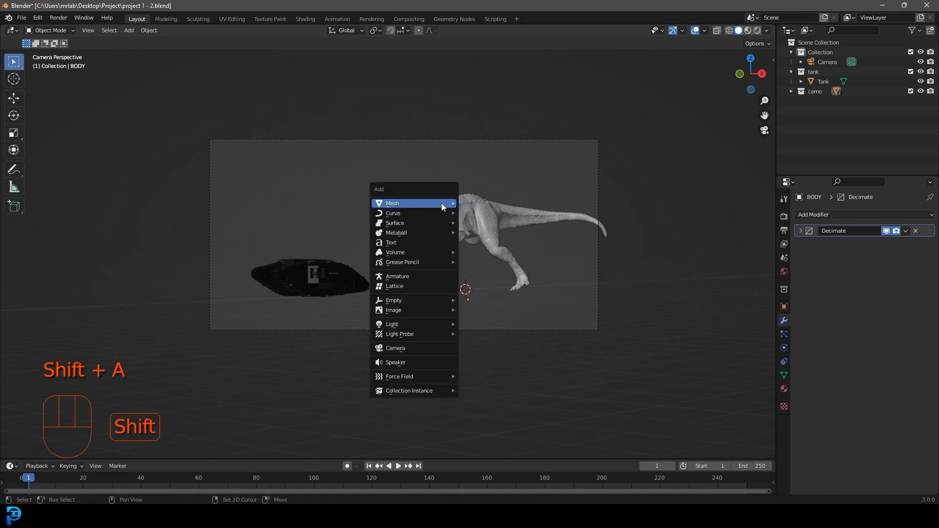
mouse_move(441, 204)
click(486, 202)
middle_drag(485, 202, 438, 291)
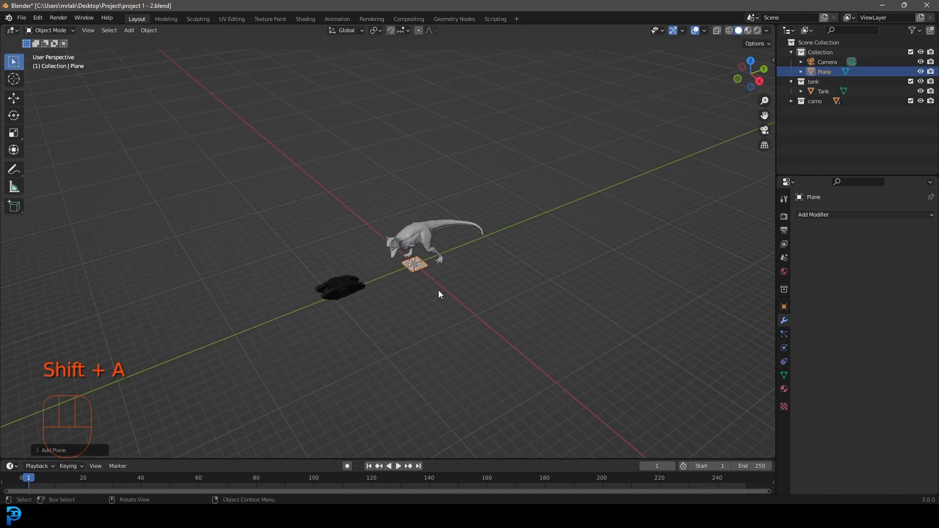
key(s)
click(562, 404)
- Stretch the plane along the Y axis so it extends beneath both the tank and the dinosaur
key(s)
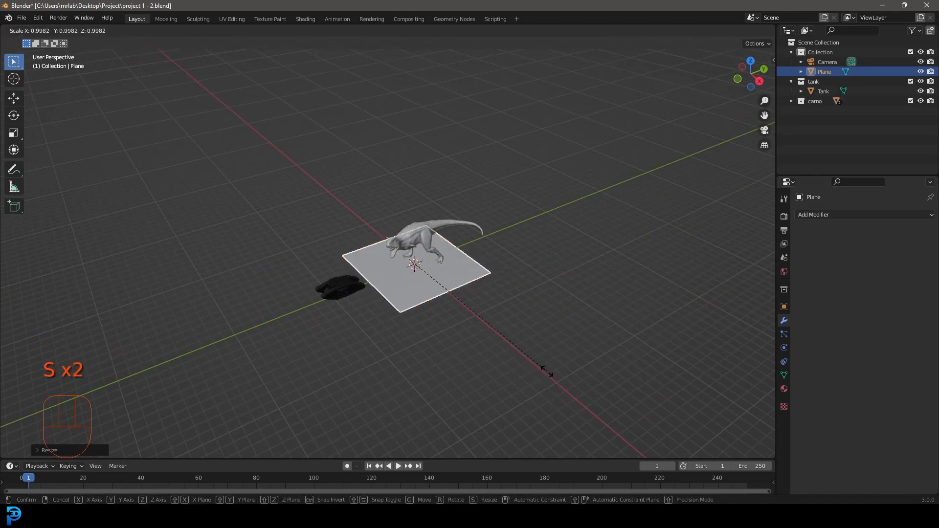
key(y)
click(198, 178)
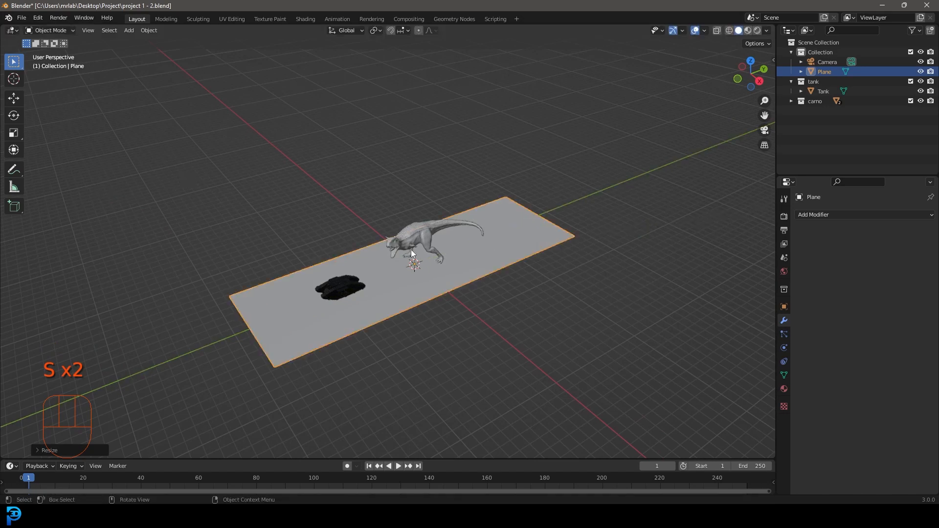
key(KP_0)
- Edit the plane's mesh by edges and duplicate its long edge on the camera side in place
middle_drag(444, 216, 346, 248)
key(Tab)
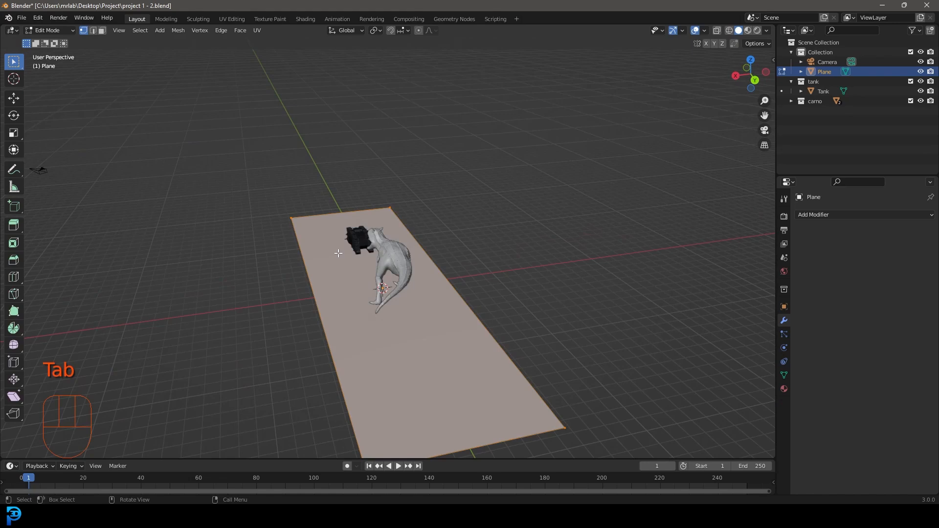
click(298, 269)
middle_drag(298, 269, 411, 289)
key(shift+d)
- Extrude the camera-side edge diagonally downward in the front view, then outward again, forming a slope with a lower ledge
middle_drag(441, 263, 548, 262)
key(KP_3)
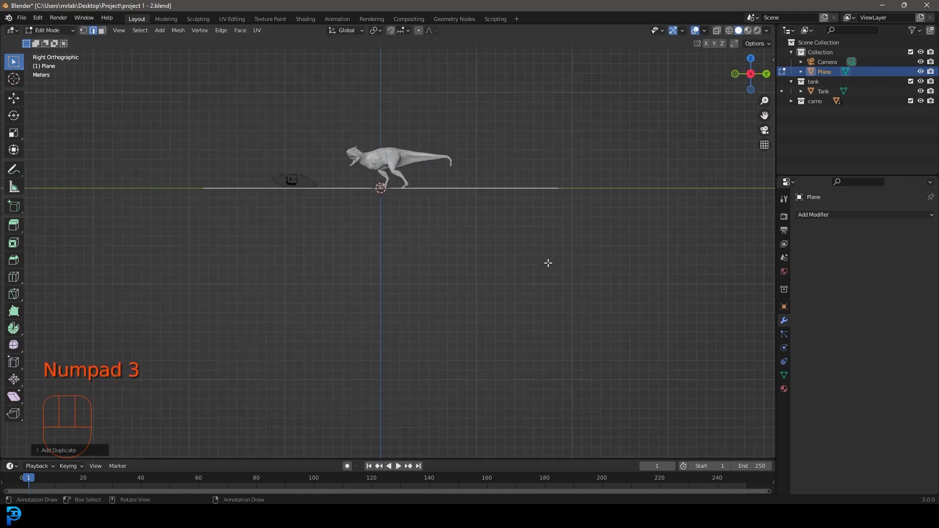
key(KP_1)
scroll(495, 296, up, 4)
scroll(469, 220, down, 2)
key(e)
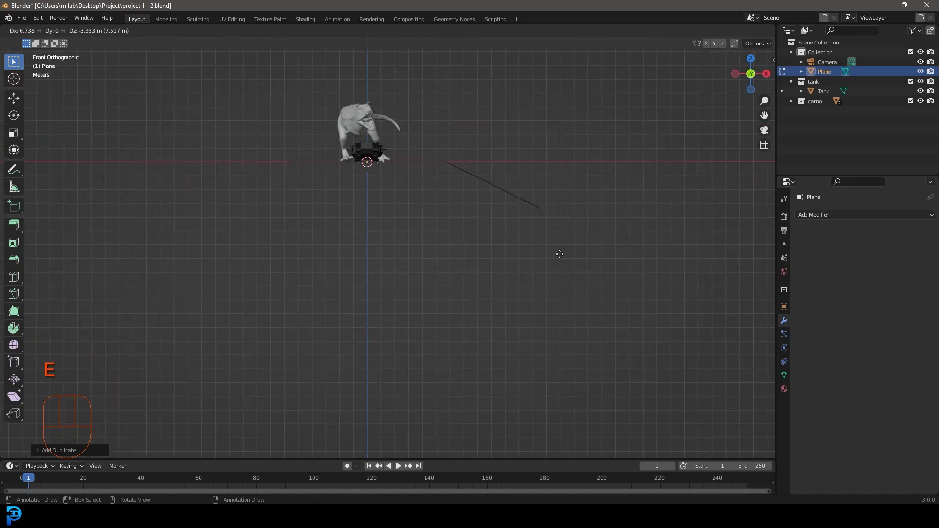
click(573, 261)
middle_drag(673, 262, 400, 229)
scroll(445, 268, up, 2)
middle_drag(353, 134, 431, 146)
middle_drag(558, 205, 478, 195)
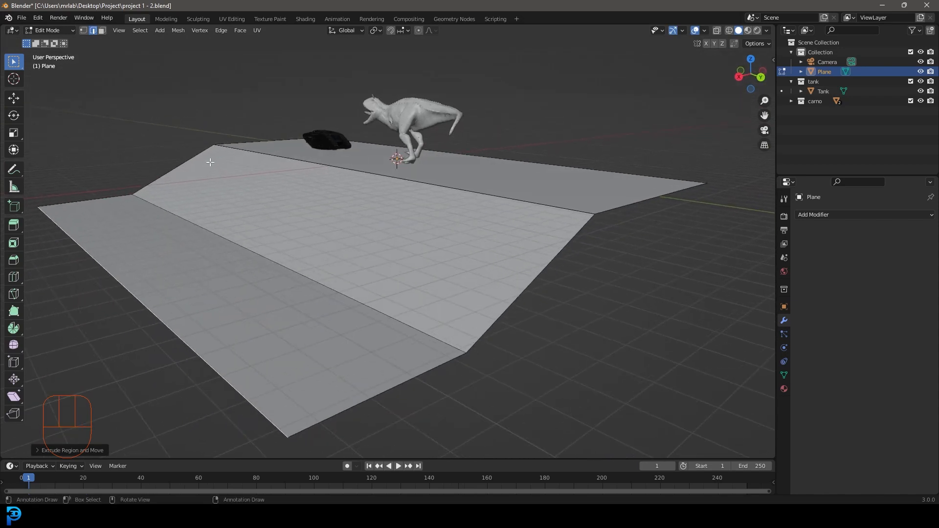
- Select the whole ground mesh and stretch it along the Y axis so it extends well past the tank and the dinosaur
middle_drag(401, 172, 381, 178)
scroll(599, 151, down, 3)
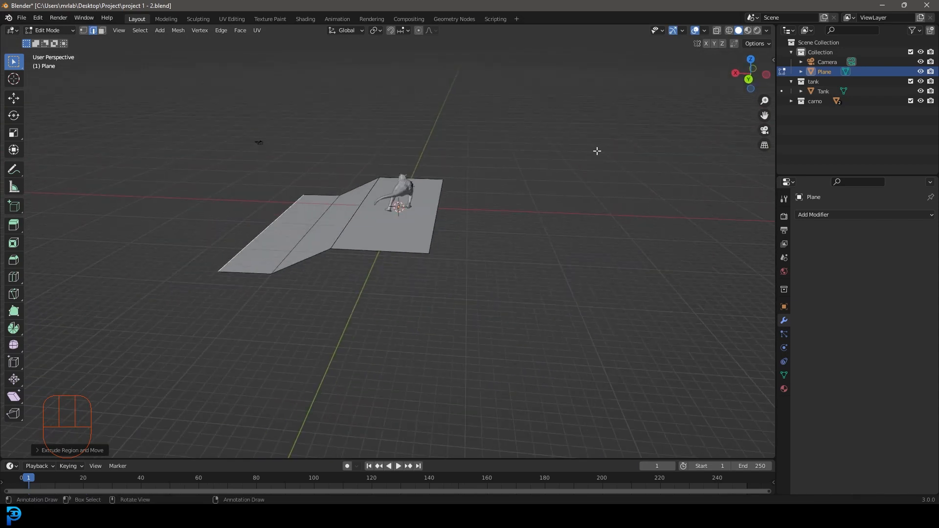
middle_drag(447, 242, 361, 296)
key(KP_0)
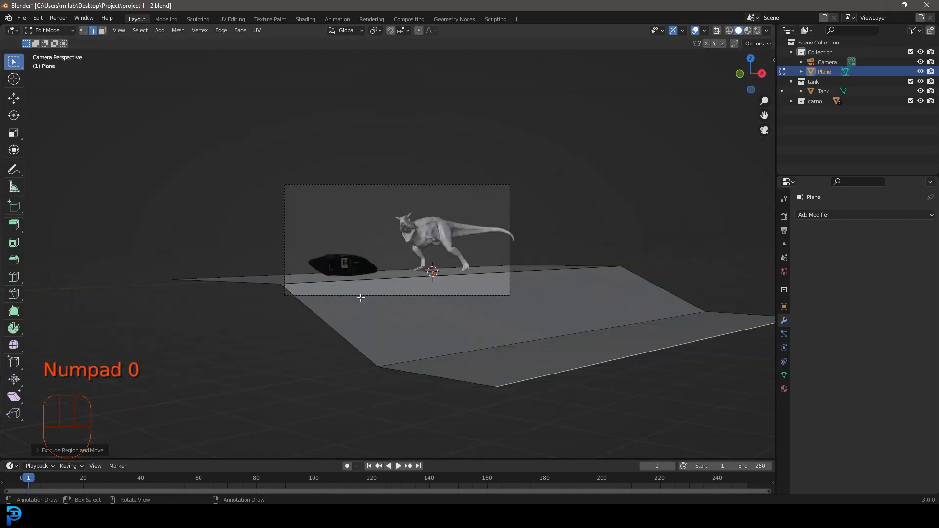
scroll(372, 306, down, 2)
key(a)
middle_drag(491, 337, 553, 327)
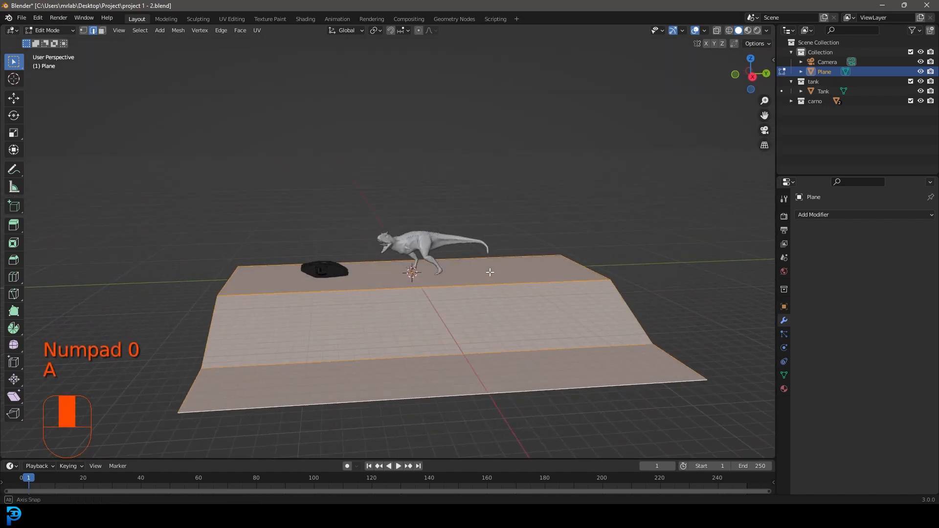
key(s)
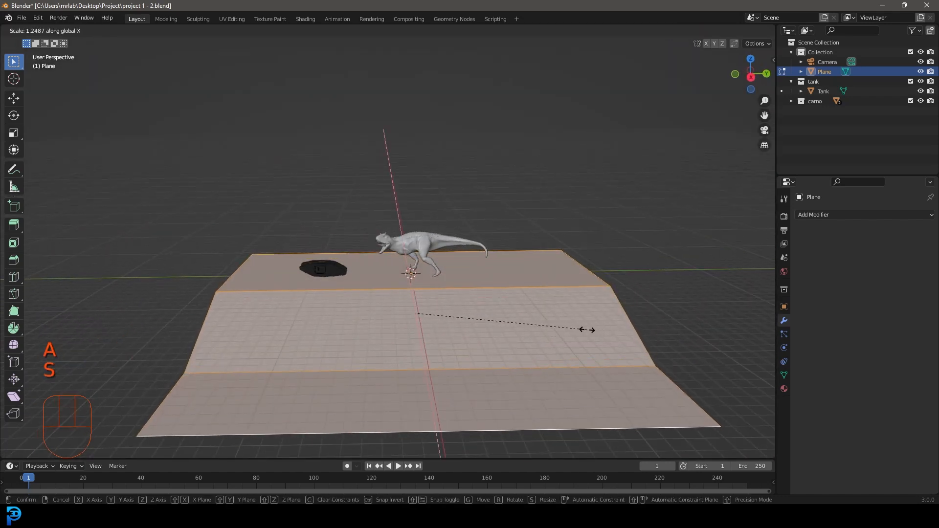
key(s)
click(693, 330)
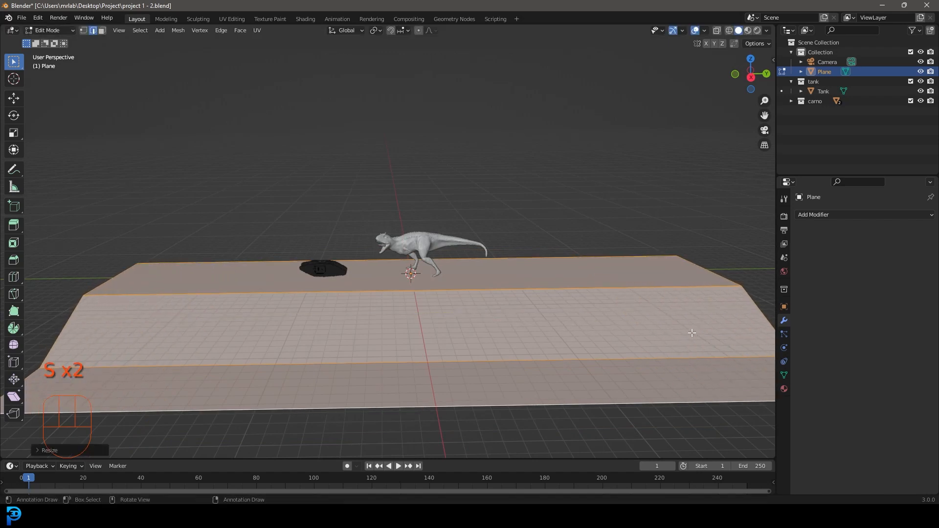
- Return to the camera view in Object Mode and deselect everything
key(KP_0)
key(Tab)
scroll(552, 269, up, 5)
key(alt+a)
scroll(538, 230, up, 1)
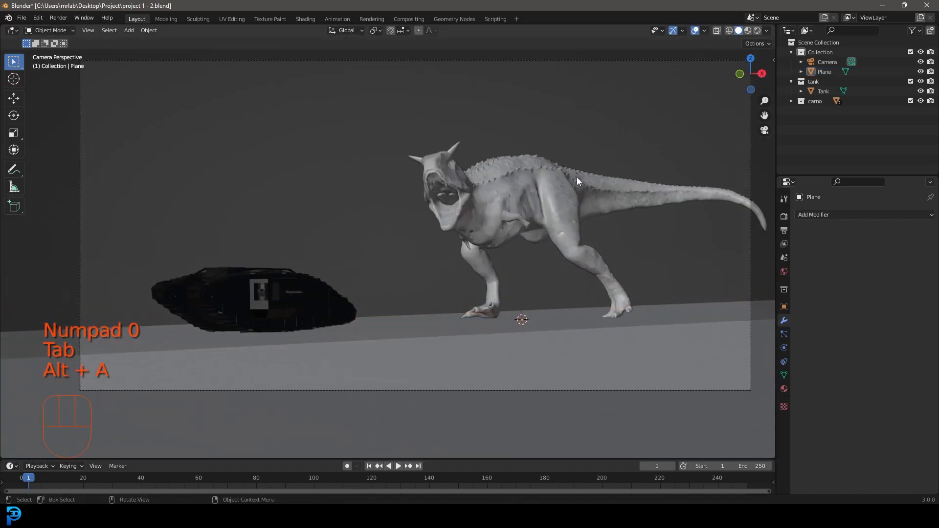
scroll(452, 235, down, 1)
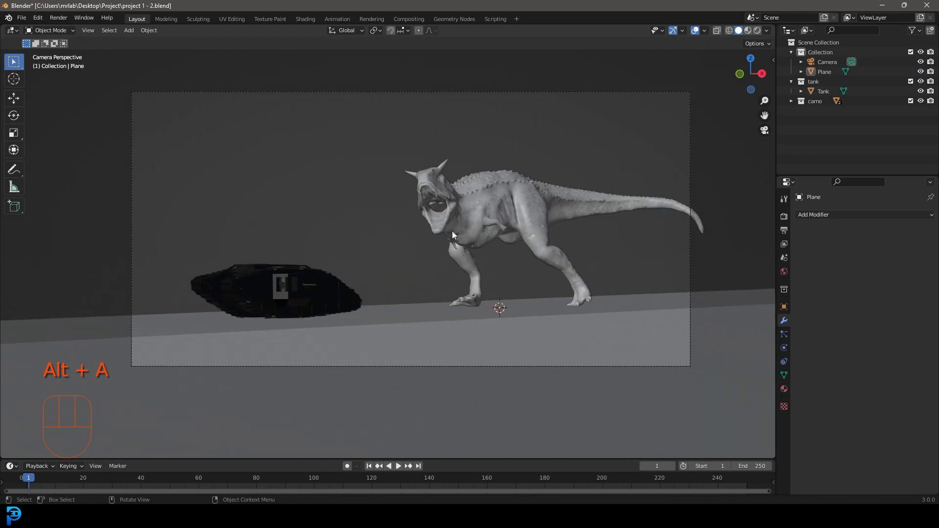
click(473, 93)
scroll(496, 207, down, 3)
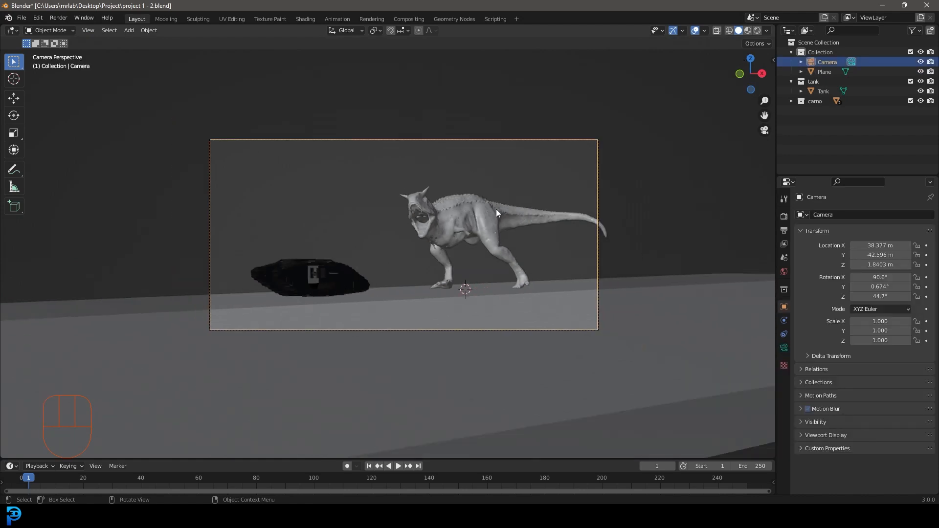
middle_drag(535, 214, 529, 216)
key(KP_0)
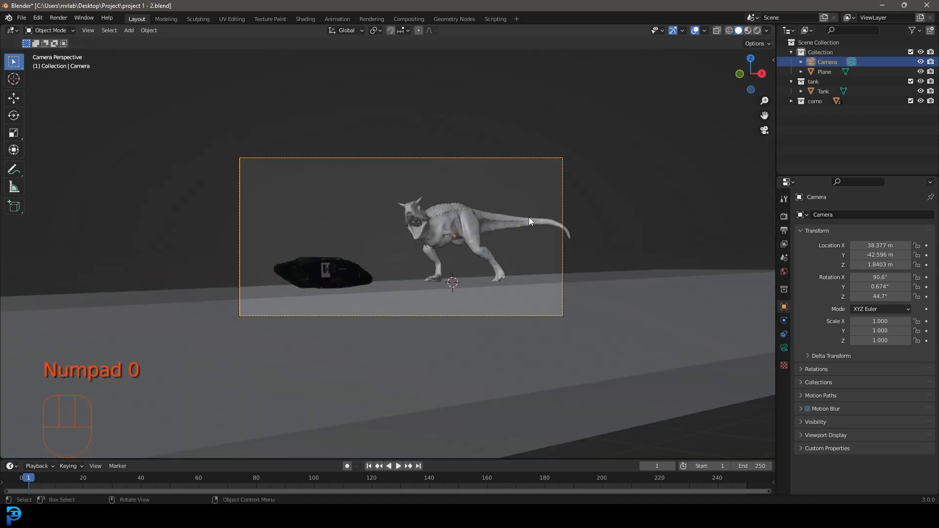
scroll(521, 218, up, 3)
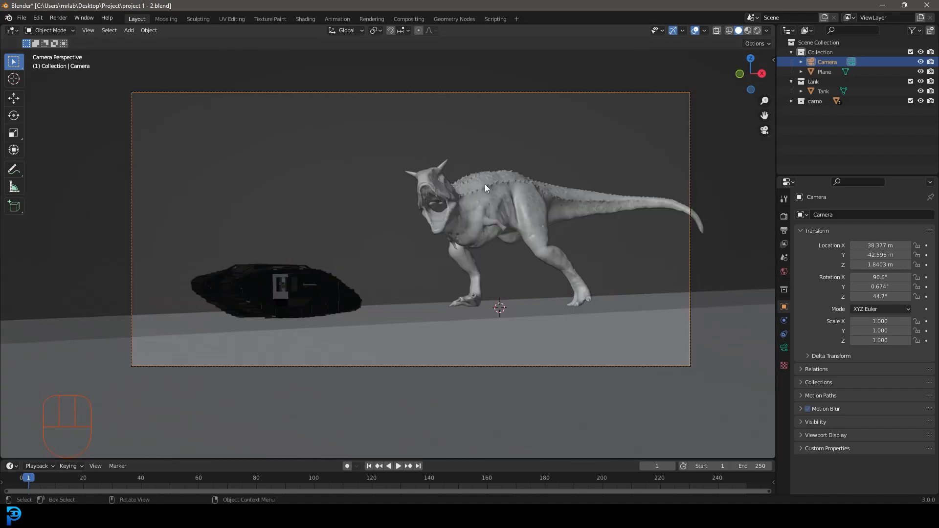
scroll(478, 189, up, 2)
- Select the dinosaur's body, open its material in the Shading workspace, and display the viewport in solid shading
click(545, 159)
scroll(531, 157, down, 1)
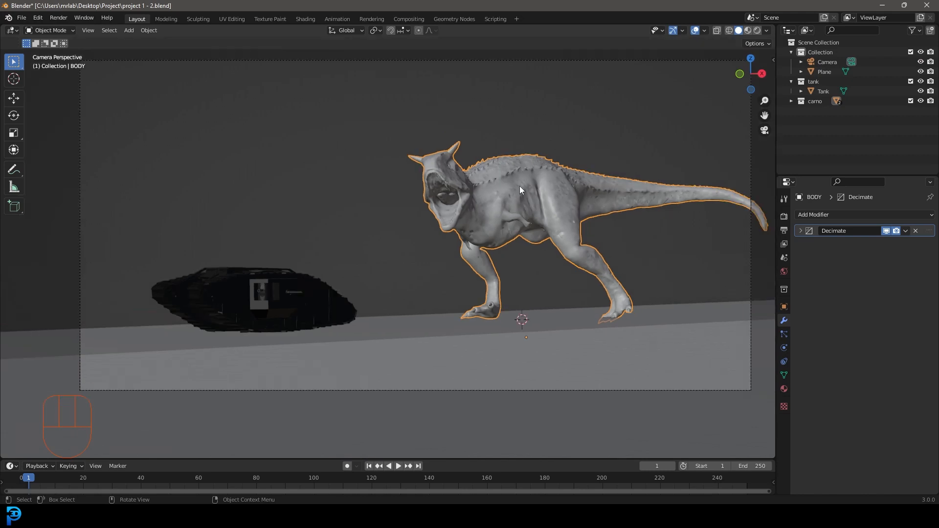
click(304, 19)
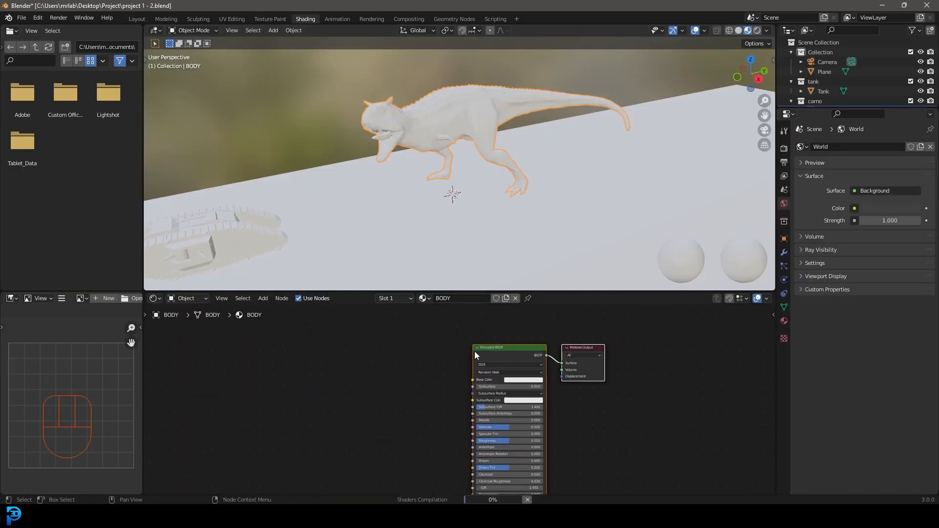
click(784, 322)
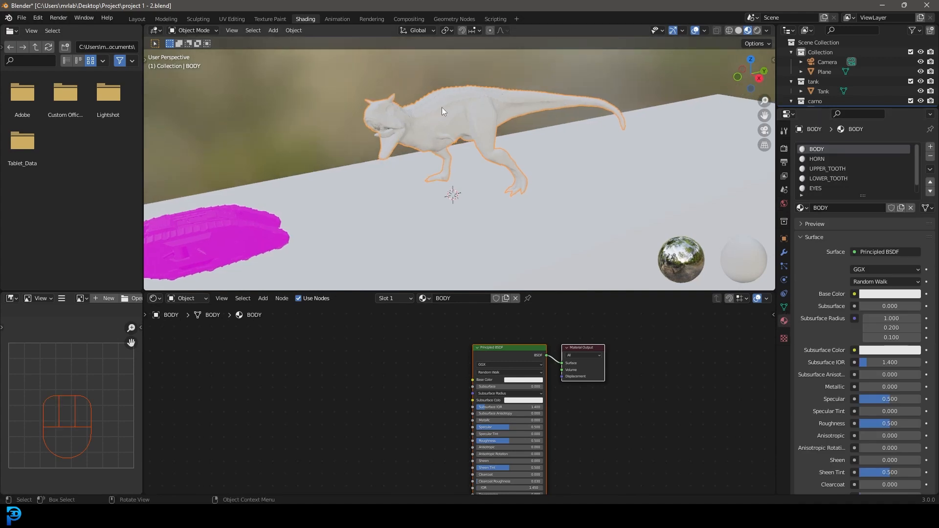
key(z)
click(528, 105)
scroll(420, 101, up, 2)
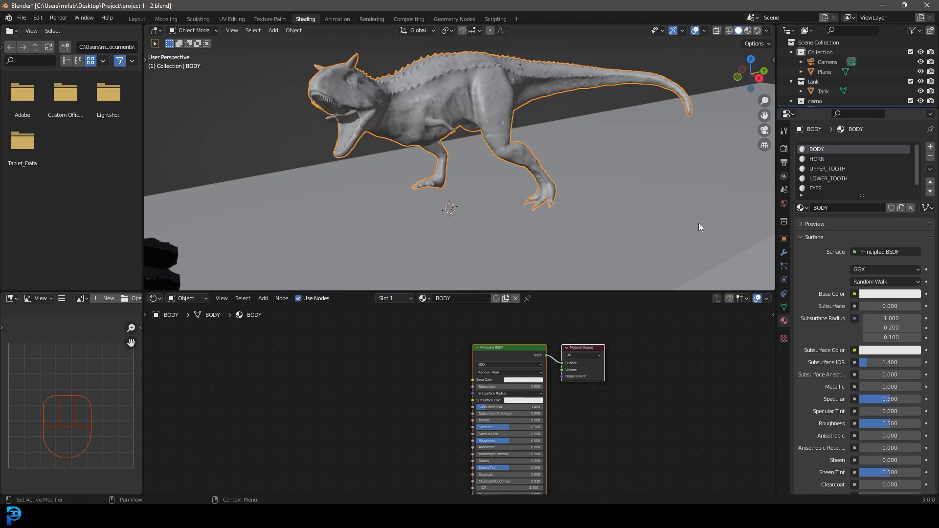
- Connect an Image Texture to the BODY material's Base Color and load BODY_Base_Color.png from the Textures\carno folder
scroll(382, 383, up, 2)
click(855, 294)
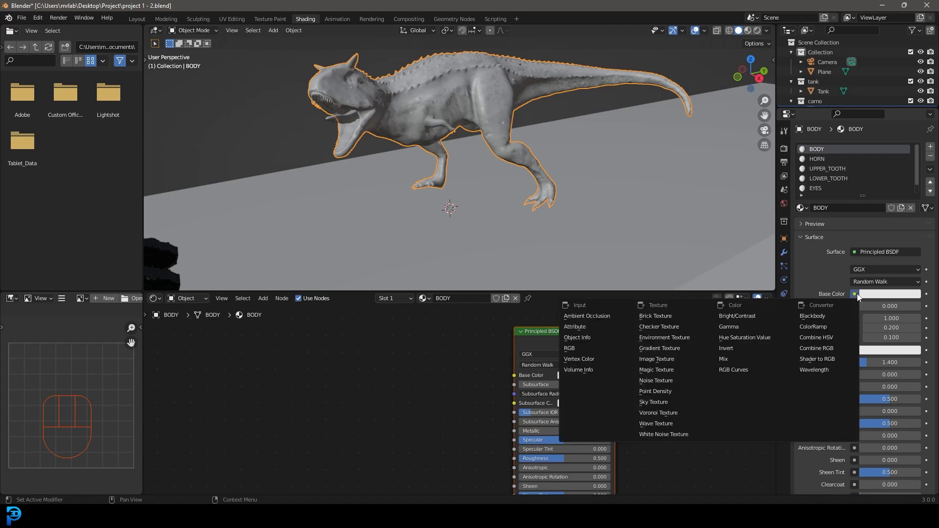
click(669, 362)
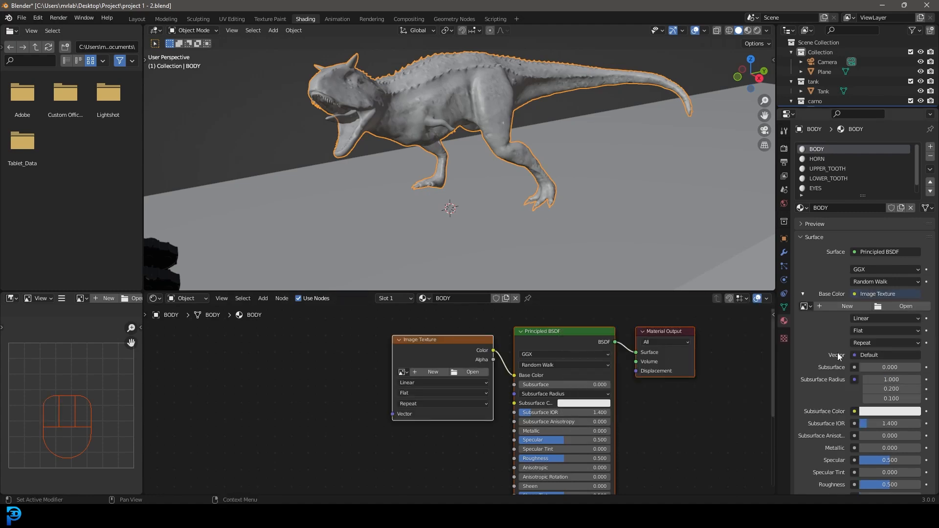
click(897, 307)
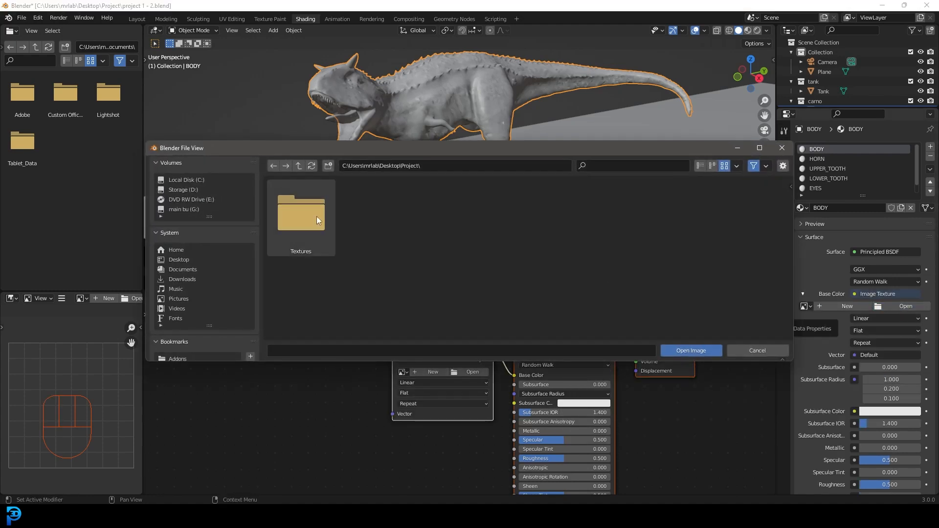
double_click(296, 232)
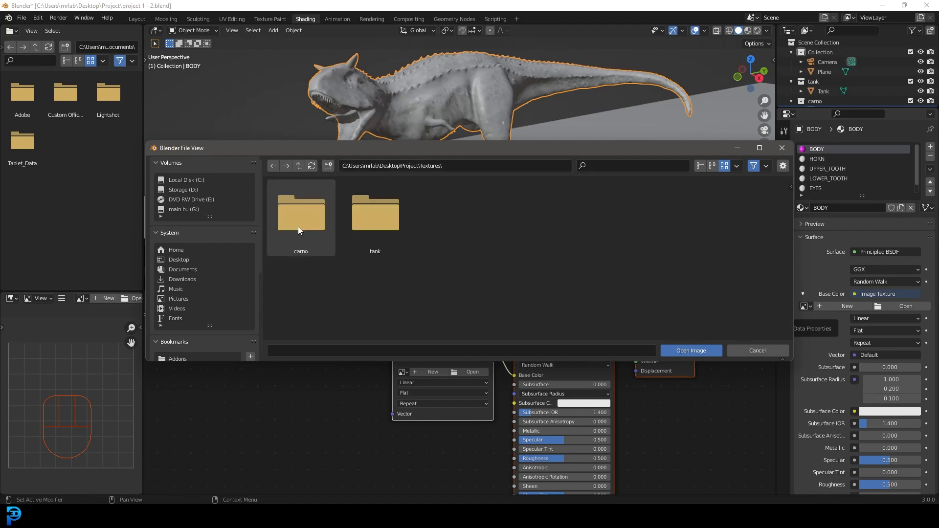
double_click(300, 215)
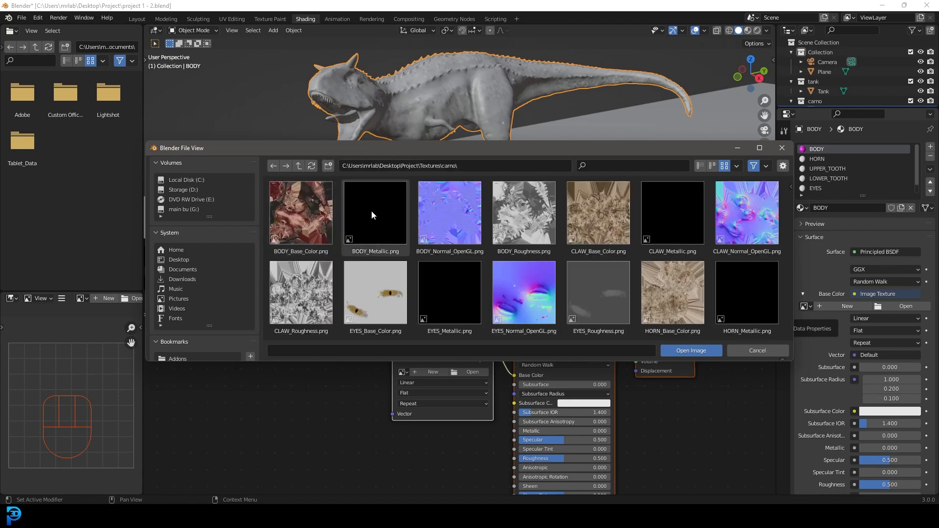
click(297, 228)
click(700, 349)
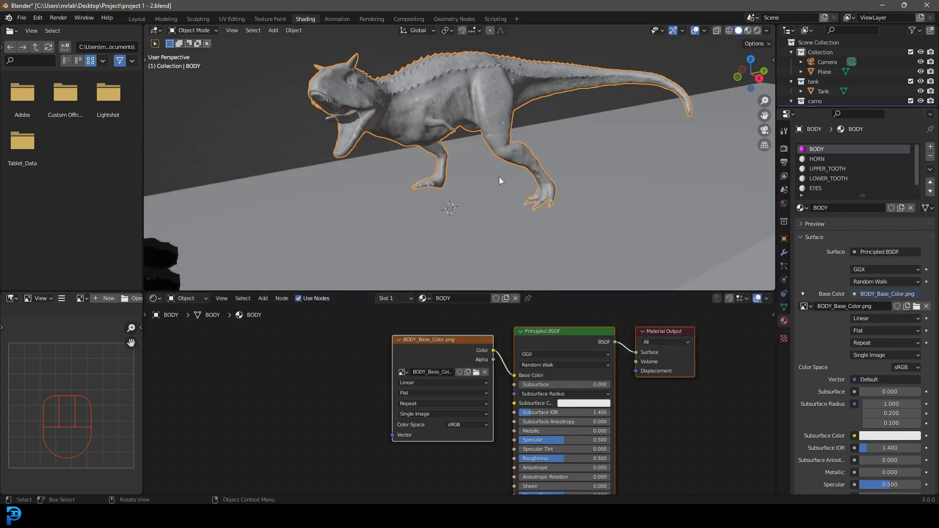
- Switch the viewport to Material Preview and view the textured dinosaur's head up close
key(z)
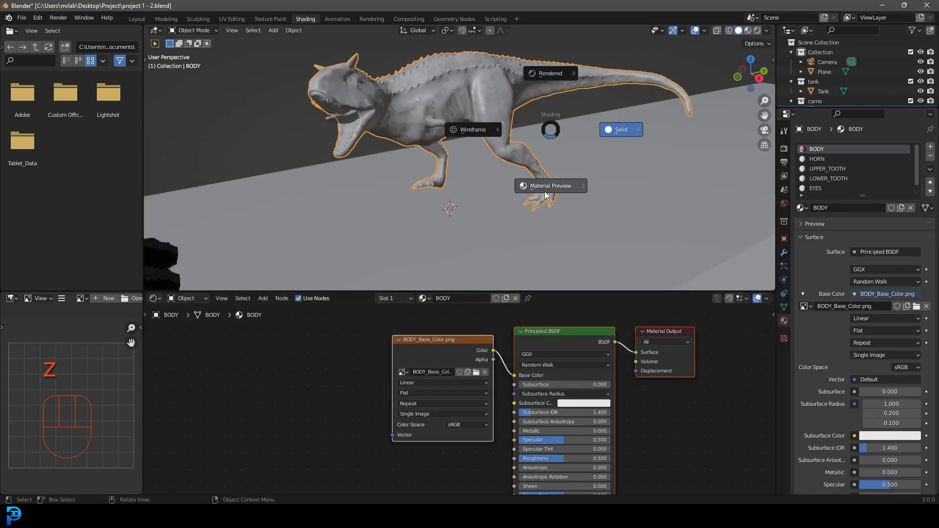
click(548, 189)
middle_drag(460, 128, 422, 141)
scroll(327, 143, up, 3)
- Select the dinosaur's tongue, connect an Image Texture to its material's Base Color, and load TONGUE_Base_Color.png from the Textures\carno folder
click(318, 139)
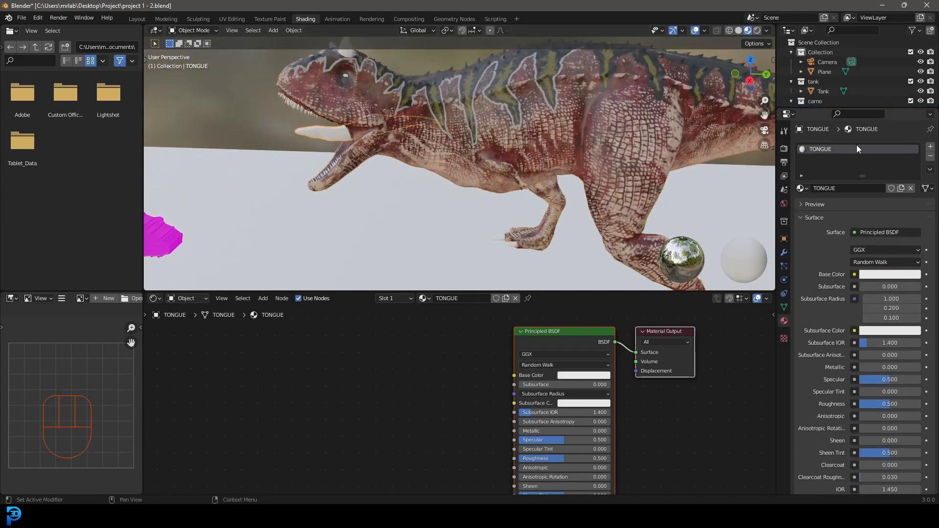
click(855, 275)
click(673, 343)
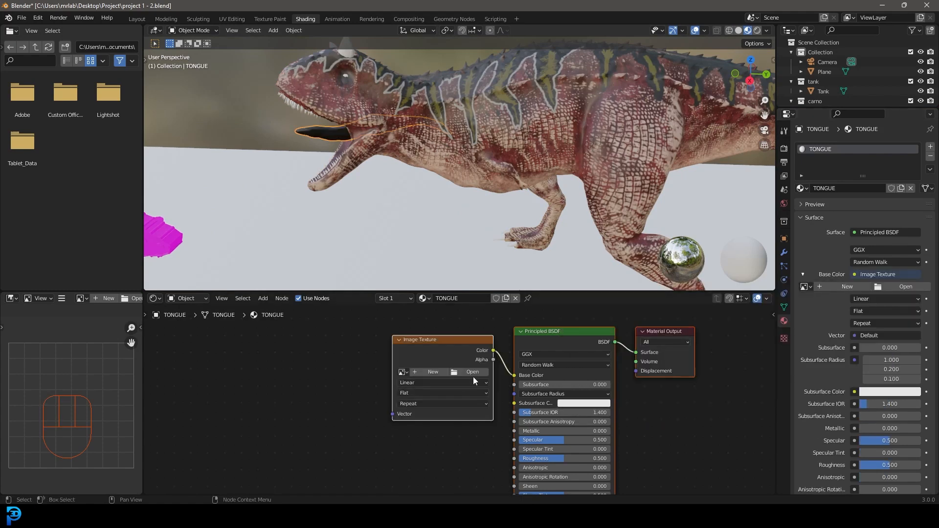
click(472, 373)
double_click(317, 219)
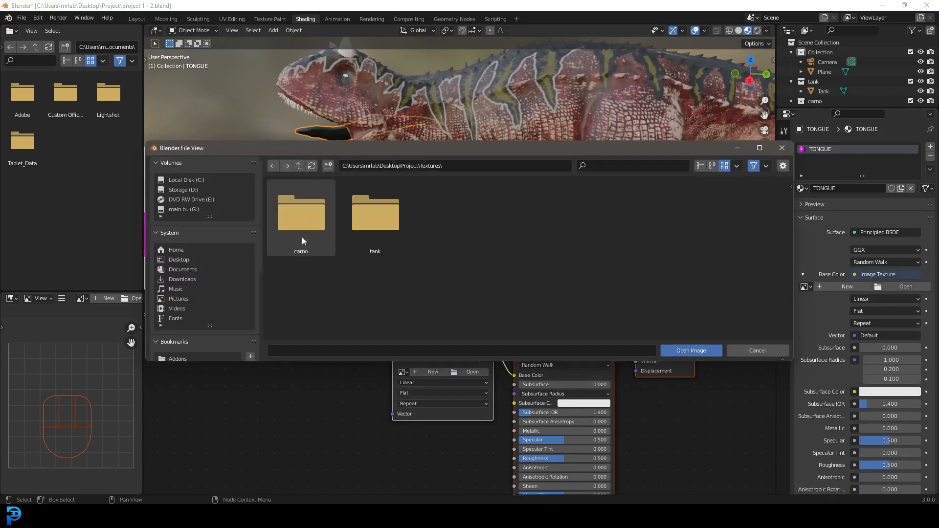
double_click(296, 236)
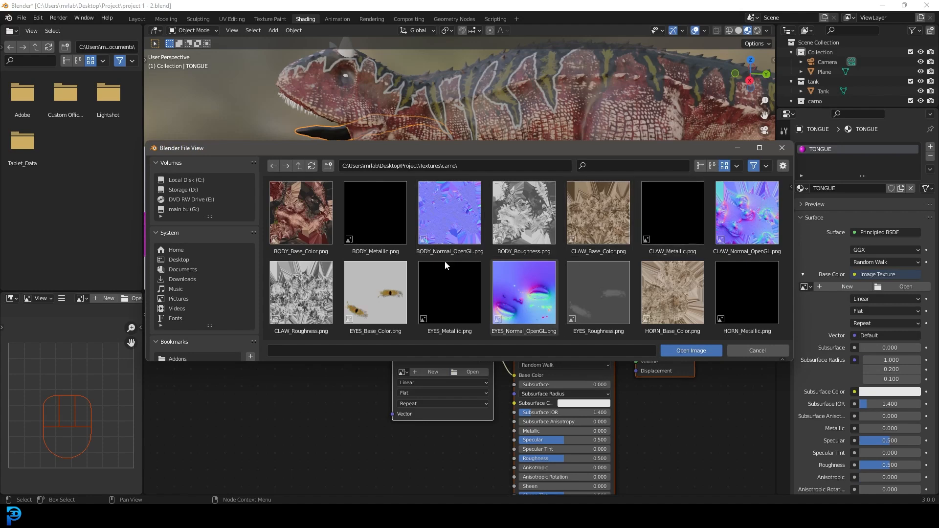
scroll(418, 217, down, 5)
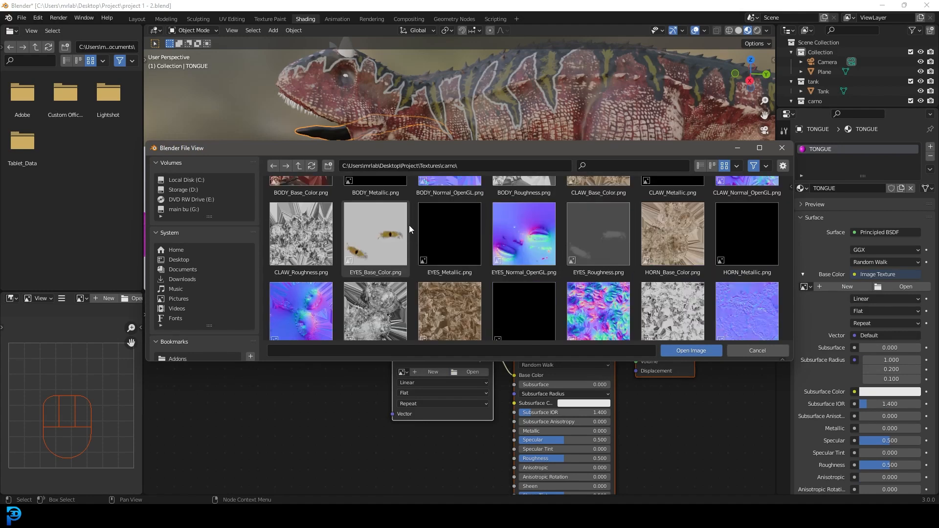
click(446, 224)
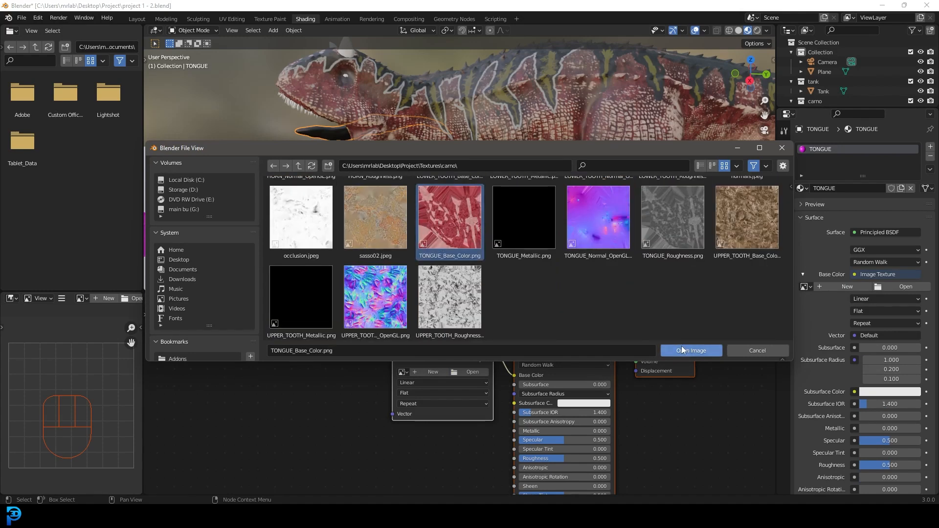
click(668, 349)
- Deselect the tongue and select the dinosaur's body, framing its head and horns
key(alt+a)
middle_drag(497, 192, 426, 75)
click(422, 67)
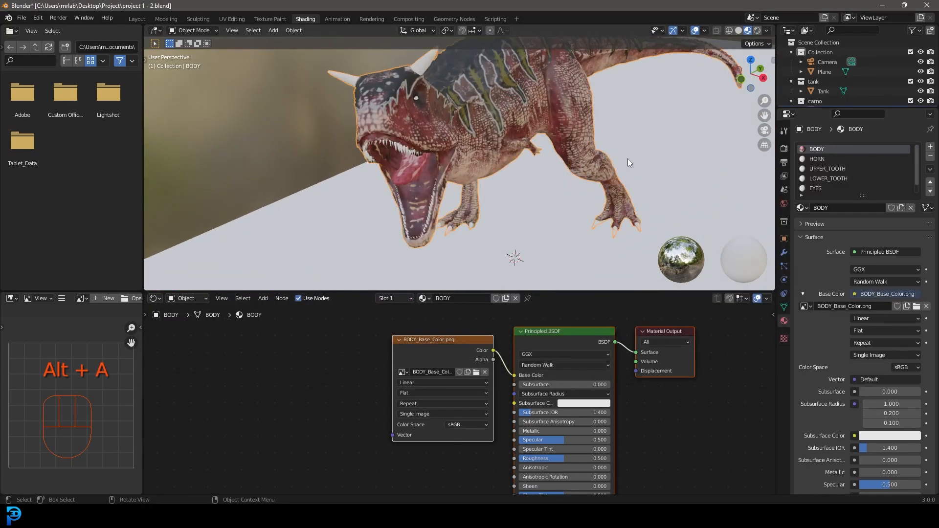
scroll(464, 102, down, 2)
shift+middle_drag(465, 102, 441, 157)
scroll(471, 175, up, 3)
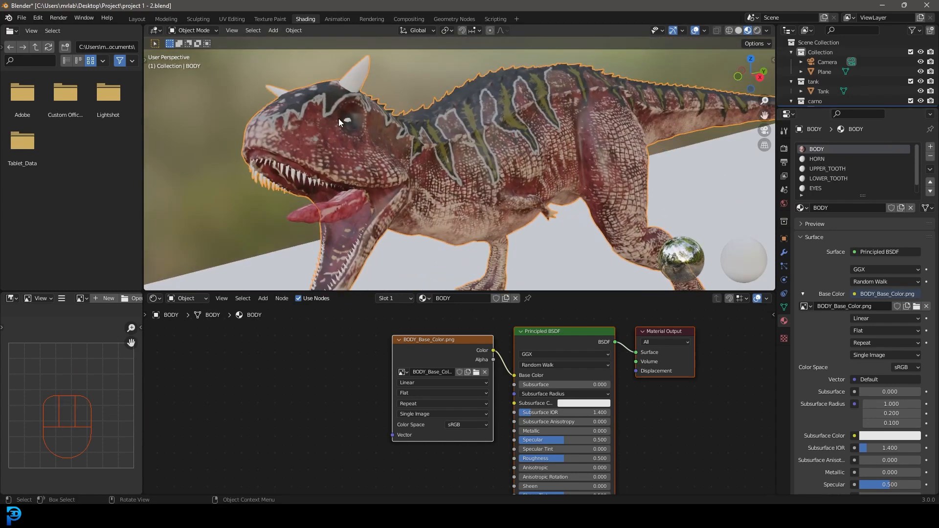
- Connect an Image Texture to the HORN material's Base Color, load HORN_Base_Color.png from Textures\carno, and deselect the body
click(827, 157)
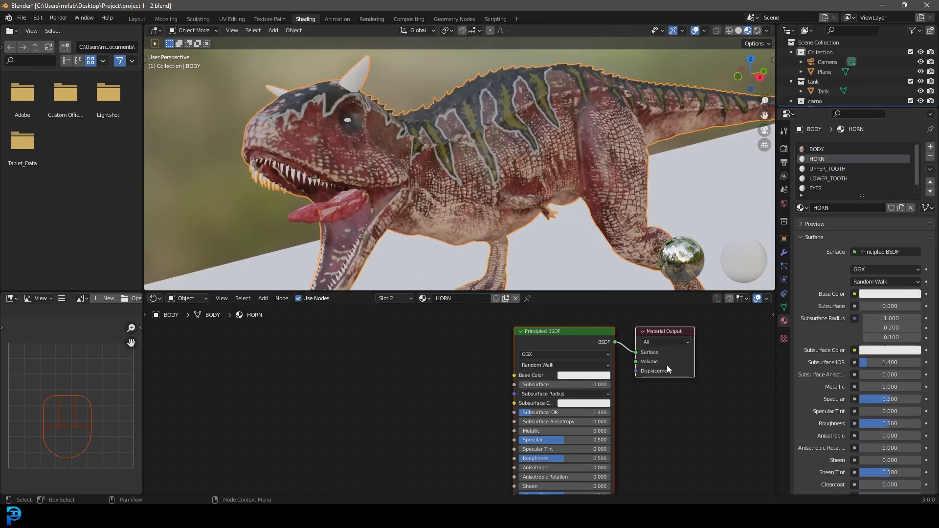
click(854, 294)
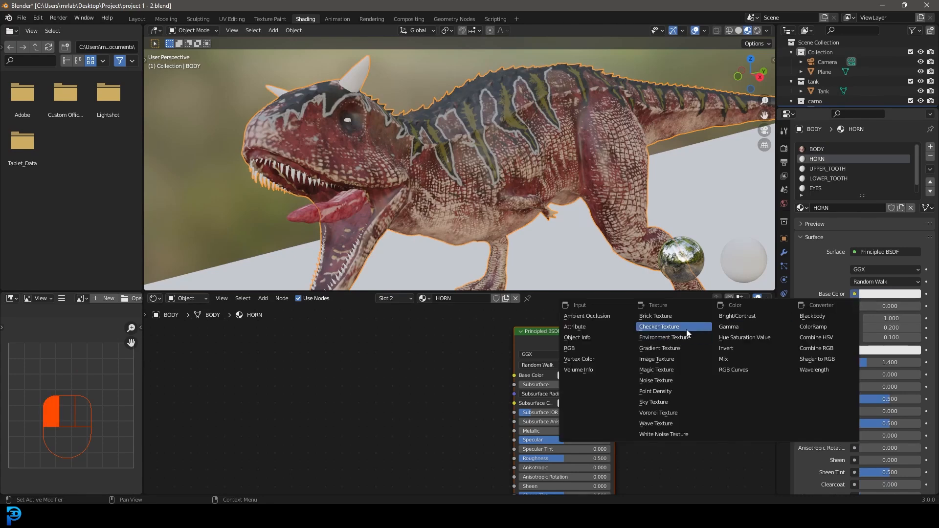
click(677, 359)
click(472, 373)
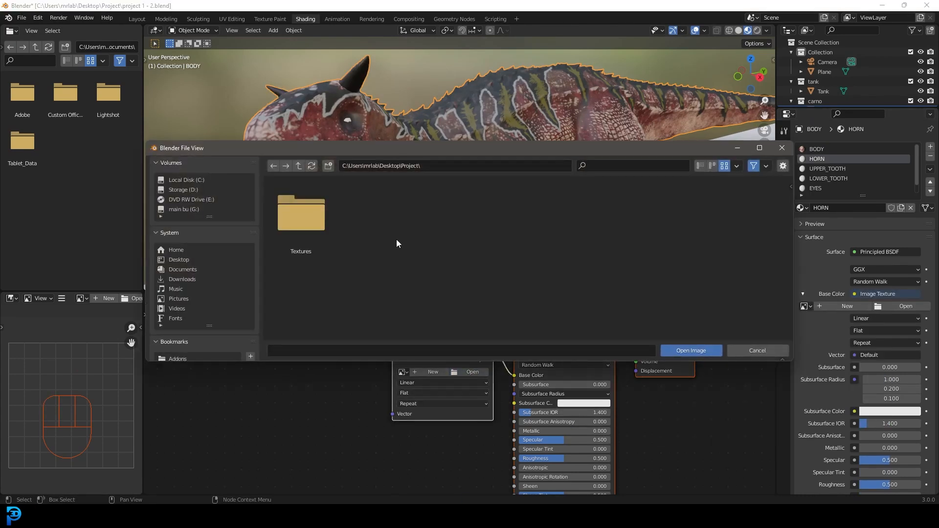
double_click(312, 225)
double_click(315, 225)
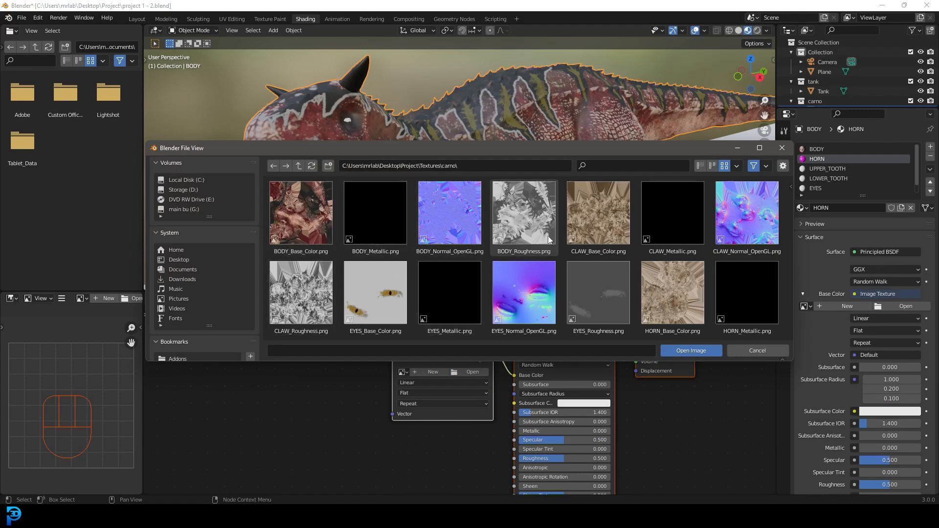
scroll(561, 237, down, 4)
scroll(629, 234, up, 2)
click(687, 237)
click(704, 350)
key(alt+a)
- Connect an Image Texture to the UPPER_TOOTH material's Base Color and load a base color image from Textures\carno
scroll(465, 167, down, 3)
shift+middle_drag(576, 204, 519, 103)
scroll(519, 103, up, 3)
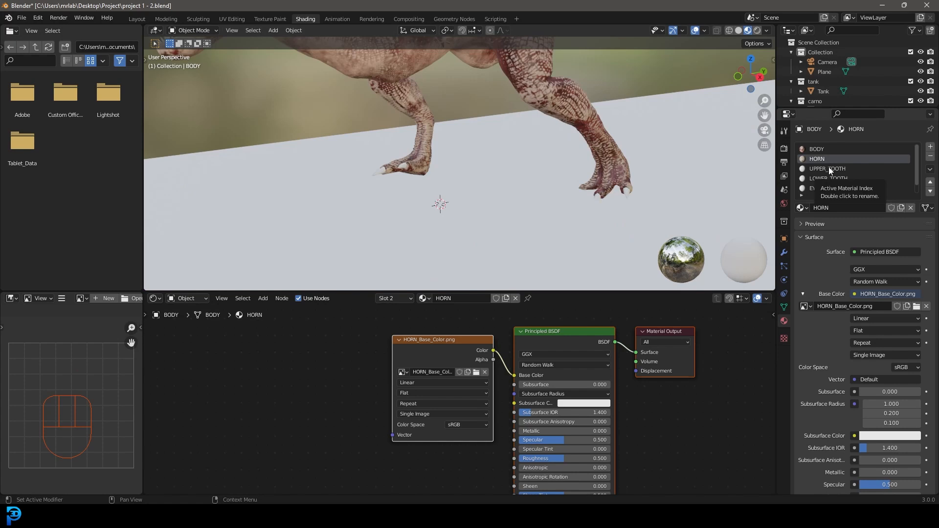
scroll(829, 167, down, 1)
scroll(826, 168, up, 1)
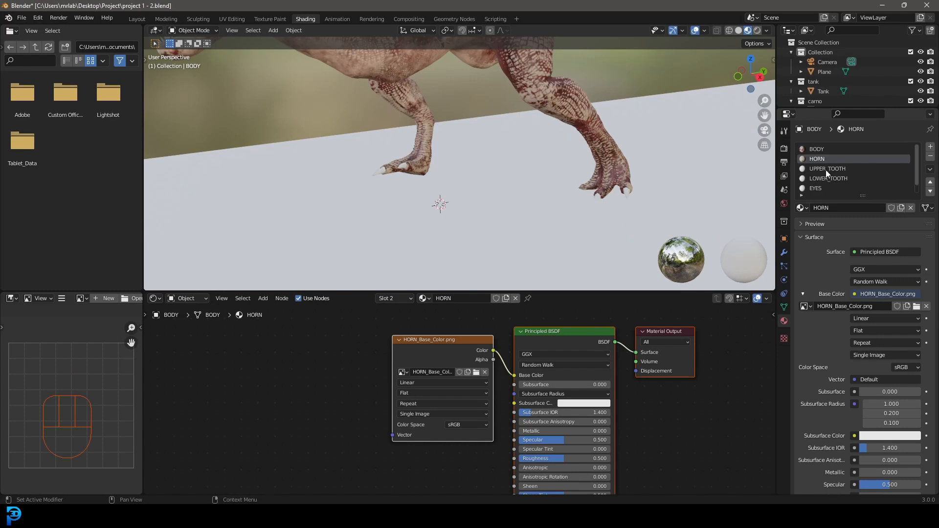
click(826, 169)
click(853, 294)
click(647, 359)
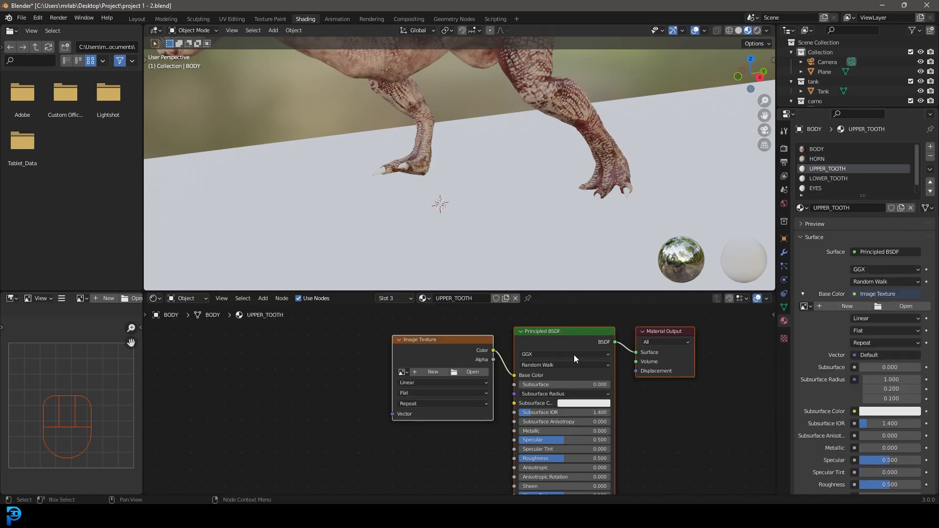
click(471, 371)
double_click(307, 230)
double_click(307, 220)
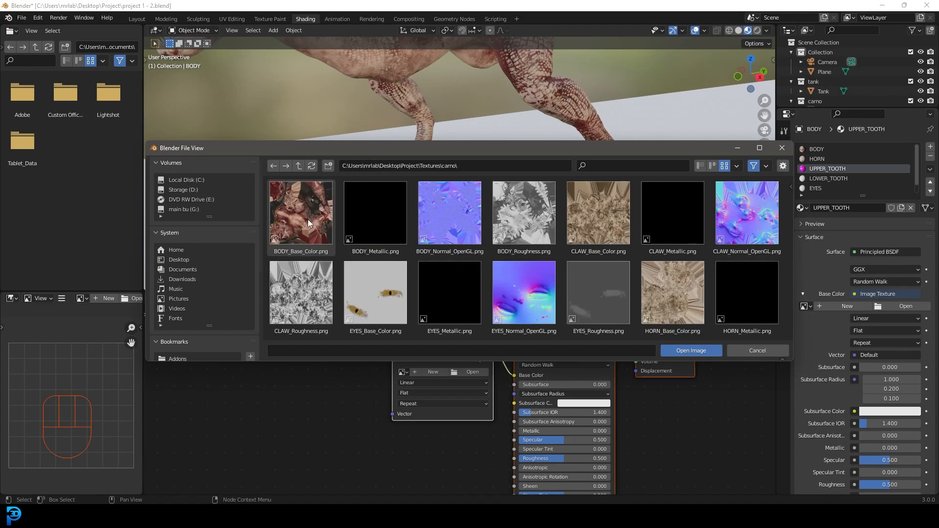
double_click(598, 215)
- Connect an Image Texture to the LOWER_TOOTH material's Base Color and load LOWER_TOOTH_Base_Color.png
click(831, 178)
click(854, 294)
click(636, 392)
click(472, 372)
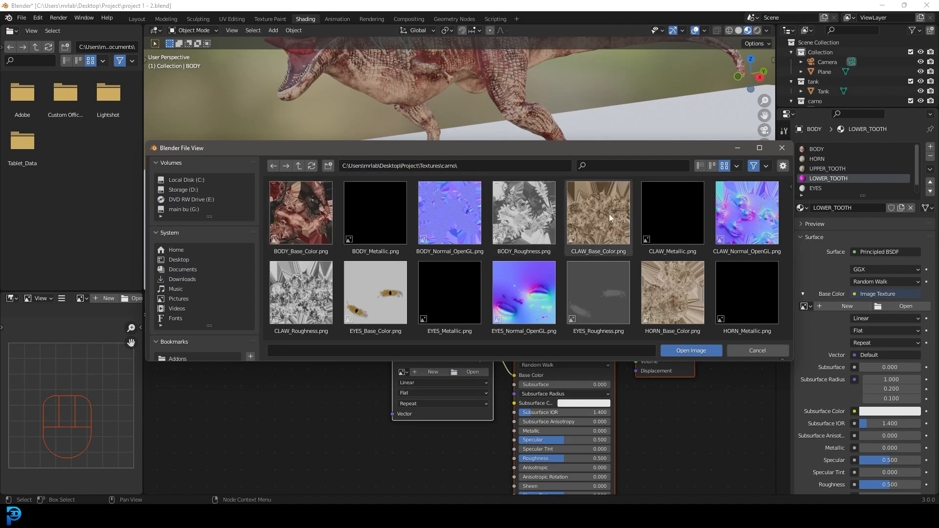
scroll(601, 218, down, 3)
click(449, 279)
click(683, 350)
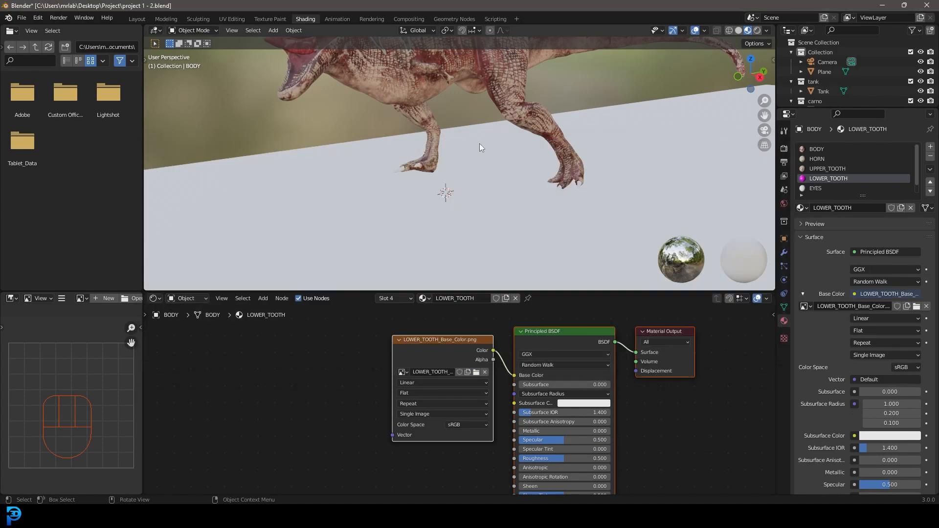
- Connect an Image Texture to the EYES material's Base Color and load EYES_Base_Color.png
scroll(432, 146, down, 3)
click(815, 189)
click(854, 294)
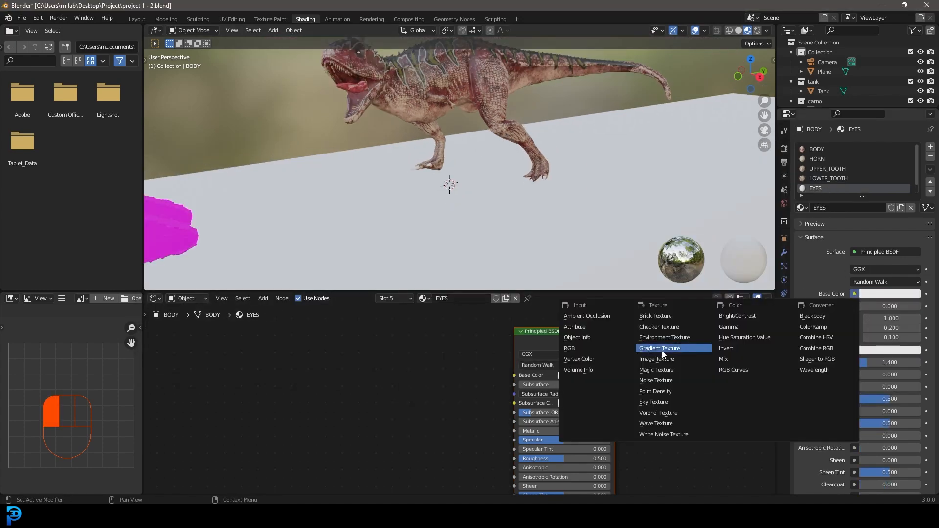
click(631, 326)
click(487, 374)
scroll(523, 259, down, 1)
click(375, 274)
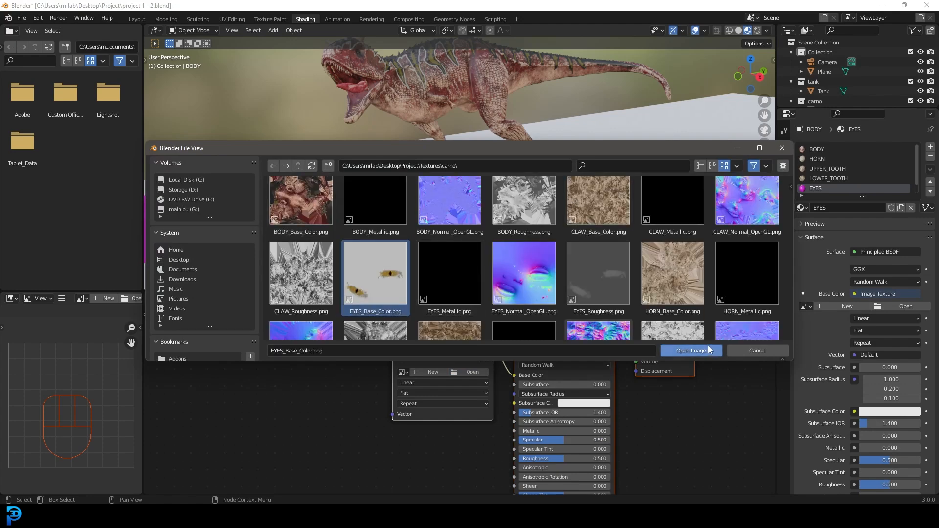
click(705, 350)
- Select the tank in the viewport to bring up its material nodes
middle_drag(506, 228, 440, 218)
scroll(440, 217, down, 4)
shift+middle_drag(372, 217, 563, 201)
scroll(497, 168, up, 4)
click(497, 168)
- Rename the tank's lambert3 material as tank
scroll(500, 159, down, 3)
scroll(497, 349, down, 2)
scroll(498, 349, down, 1)
click(531, 337)
drag(411, 331, 355, 427)
double_click(848, 192)
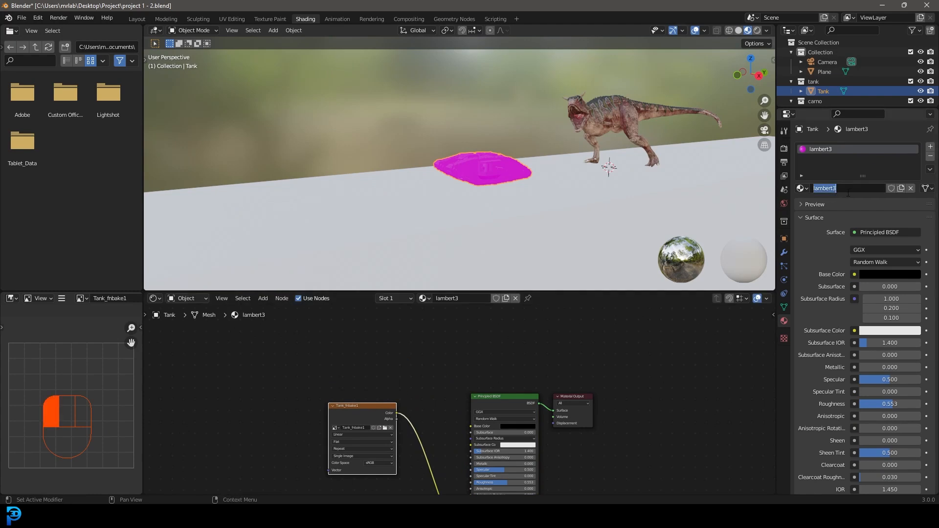
text(tank)
key(Return)
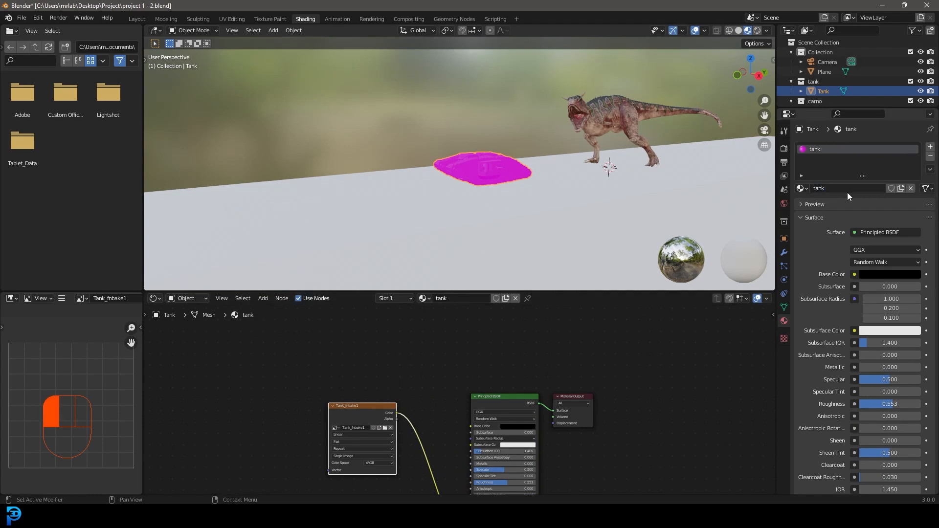
- Delete the old image texture nodes from the tank material, keeping the Principled BSDF and Material Output
scroll(450, 448, down, 1)
middle_drag(453, 440, 471, 342)
scroll(471, 372, up, 1)
scroll(482, 435, down, 1)
drag(456, 473, 366, 317)
key(x)
scroll(448, 387, up, 3)
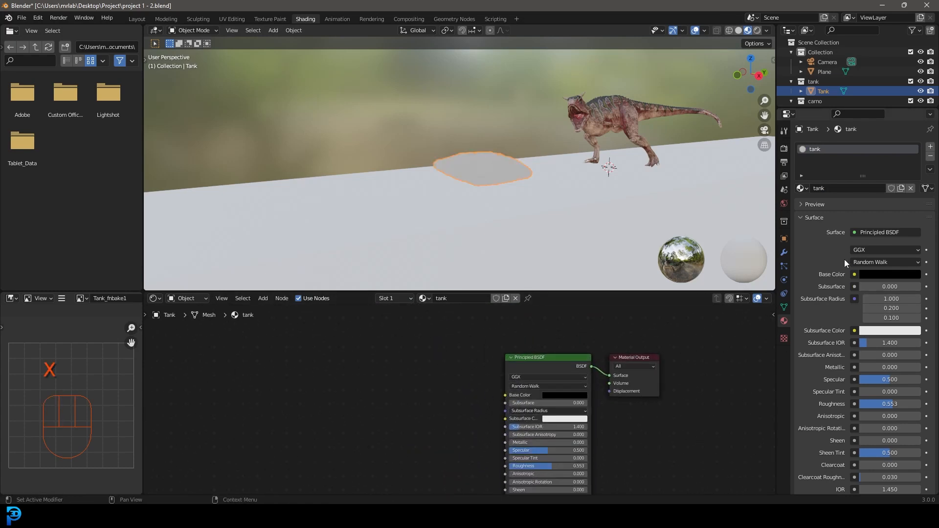
- Connect an Image Texture to the tank material's Base Color and load Tank_Albedo.png from the Textures\tank folder
click(854, 275)
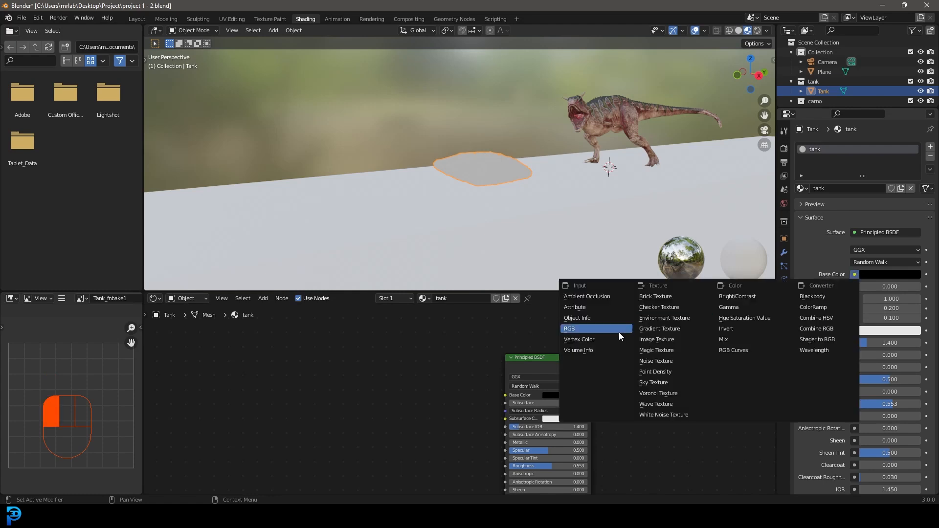
click(671, 340)
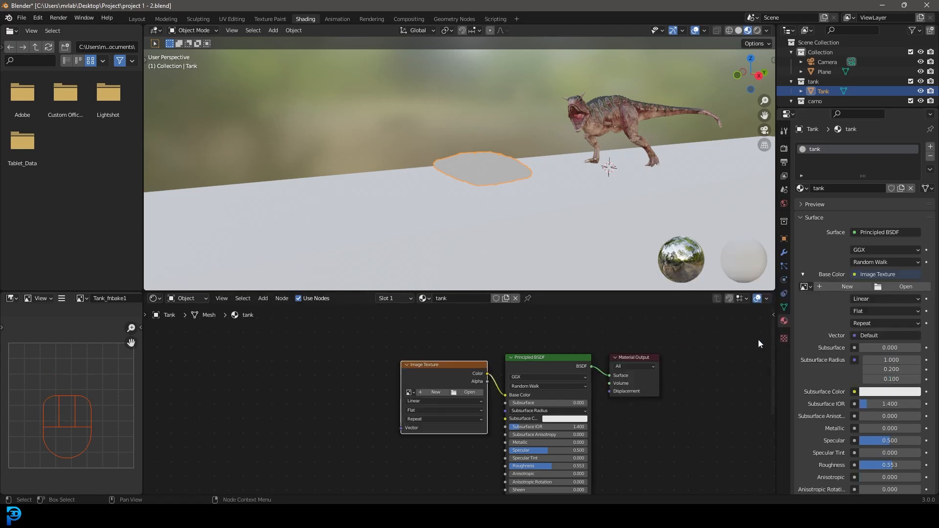
click(911, 288)
double_click(315, 210)
click(366, 219)
double_click(366, 215)
click(313, 203)
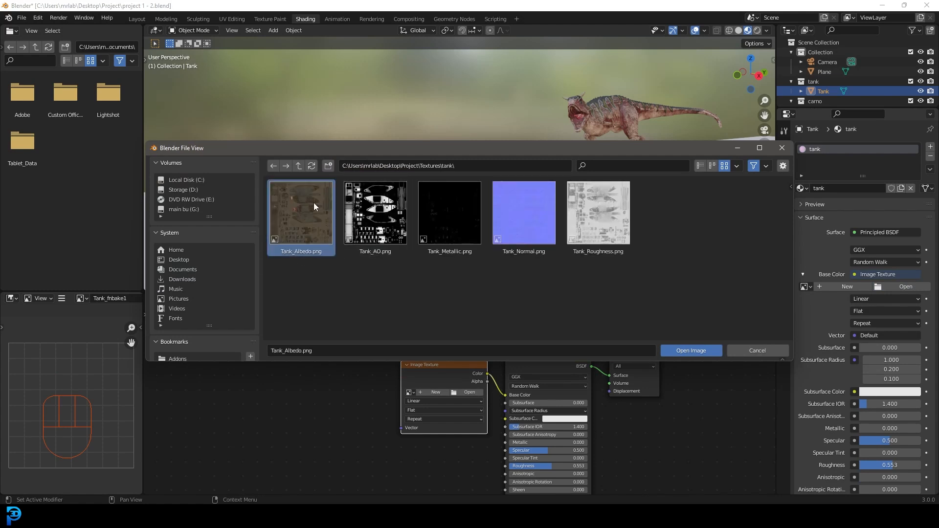
click(702, 350)
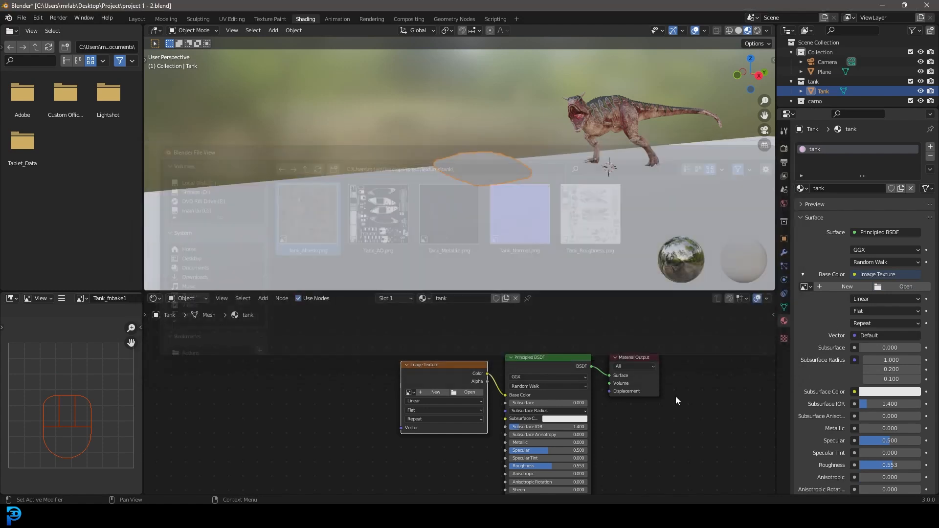
- Delete the tank material's Principled BSDF node and add a fresh Principled BSDF in its place
scroll(483, 195, up, 3)
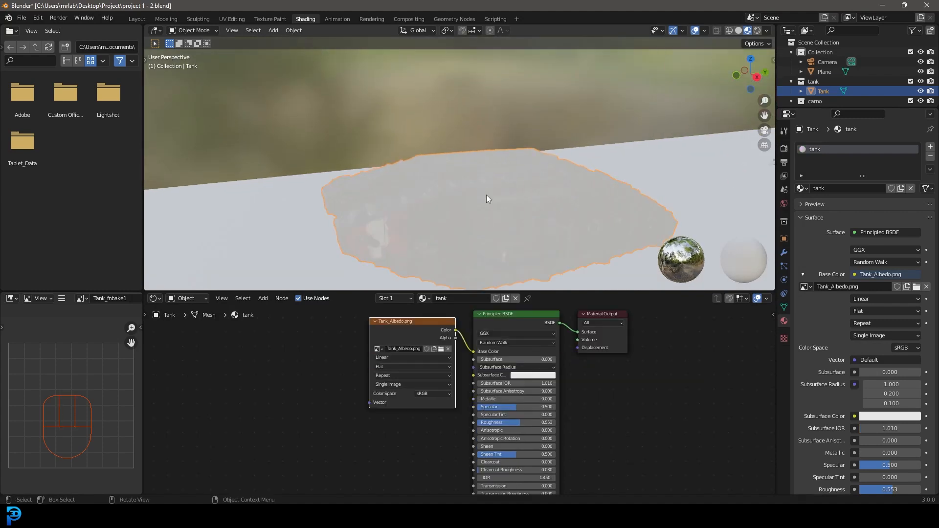
scroll(486, 198, down, 3)
middle_drag(434, 370, 459, 404)
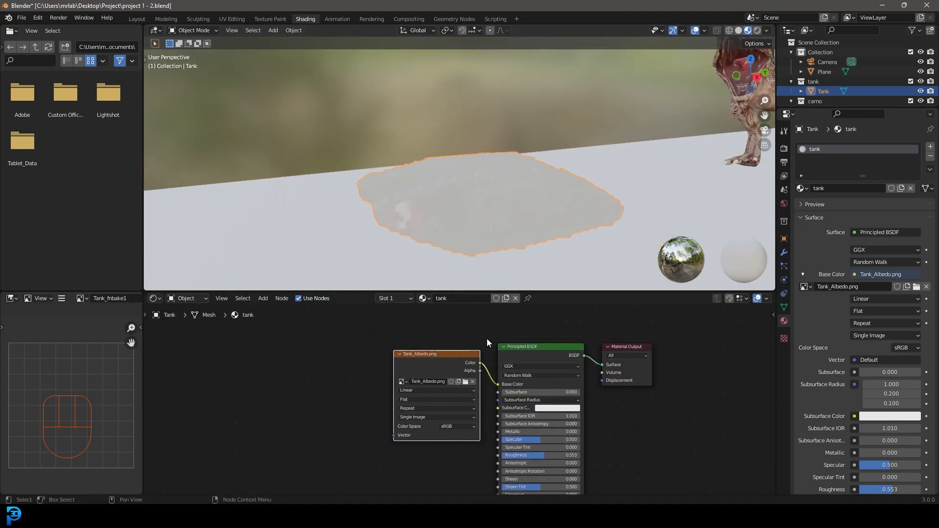
scroll(444, 334, down, 3)
drag(522, 344, 517, 363)
key(x)
key(shift+a)
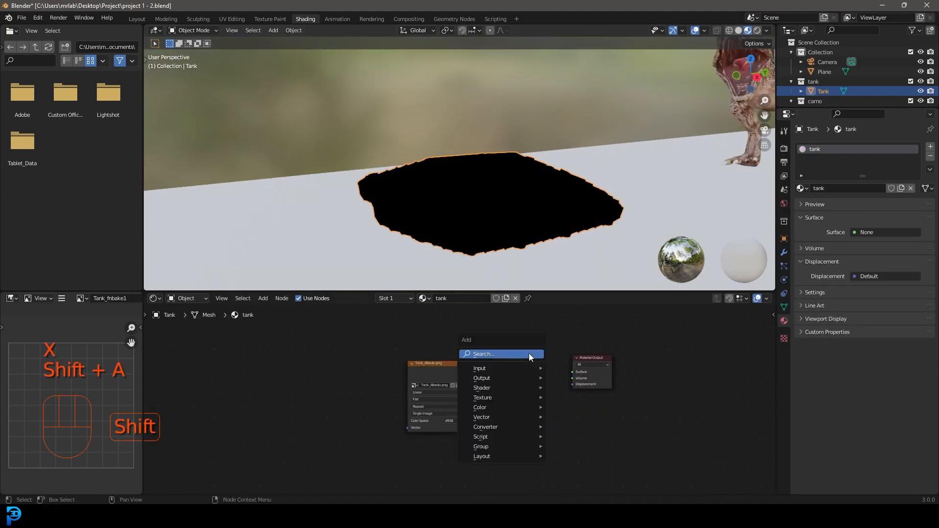
click(530, 353)
text(princ)
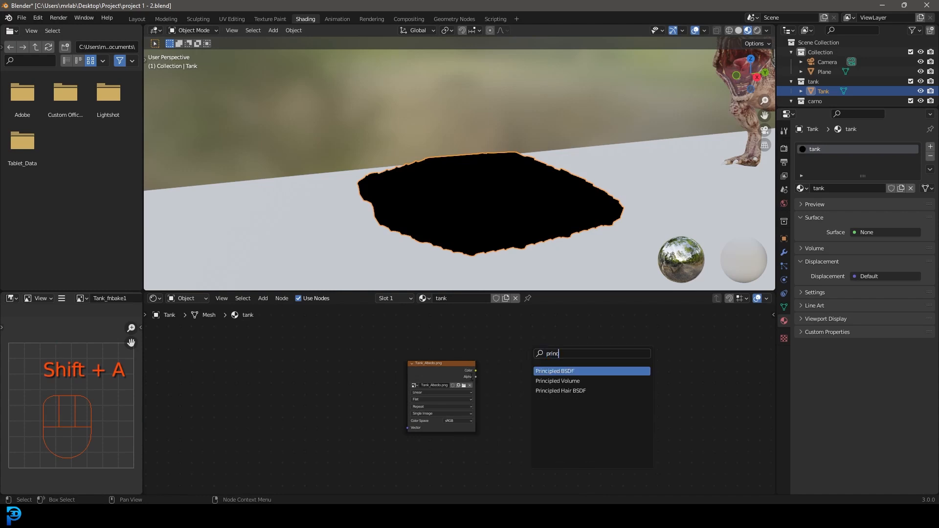
click(555, 371)
- Connect the Tank_Albedo.png color to the new shader's Base Color and its BSDF output to the Material Output's Surface
click(471, 367)
drag(475, 370, 490, 381)
scroll(491, 382, up, 2)
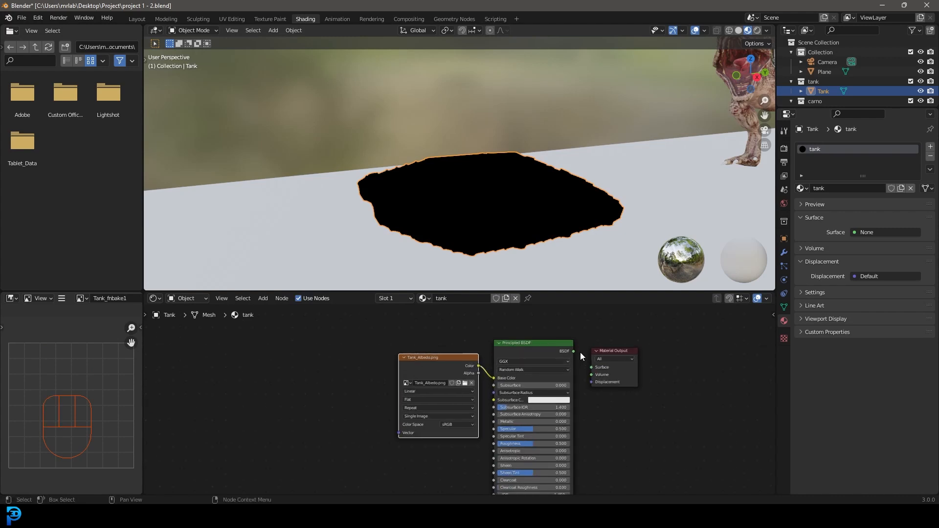
drag(574, 351, 591, 367)
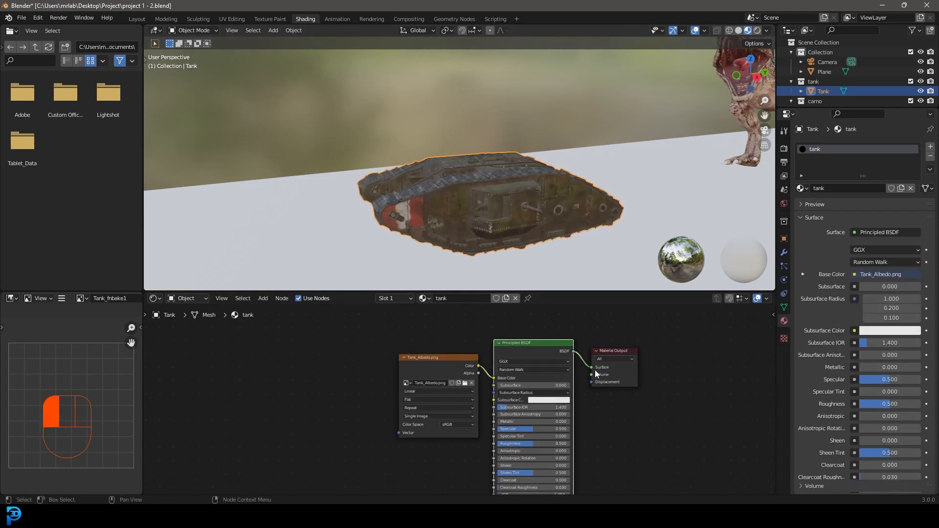
- View the textured tank up close from the side and return to the camera view
scroll(539, 210, up, 5)
scroll(539, 210, down, 5)
middle_drag(547, 210, 518, 208)
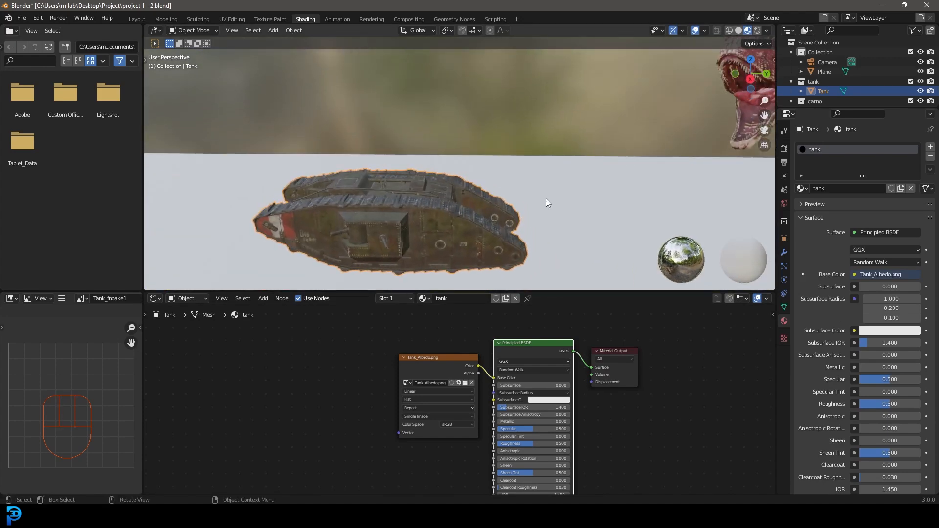
scroll(541, 206, down, 2)
key(KP_0)
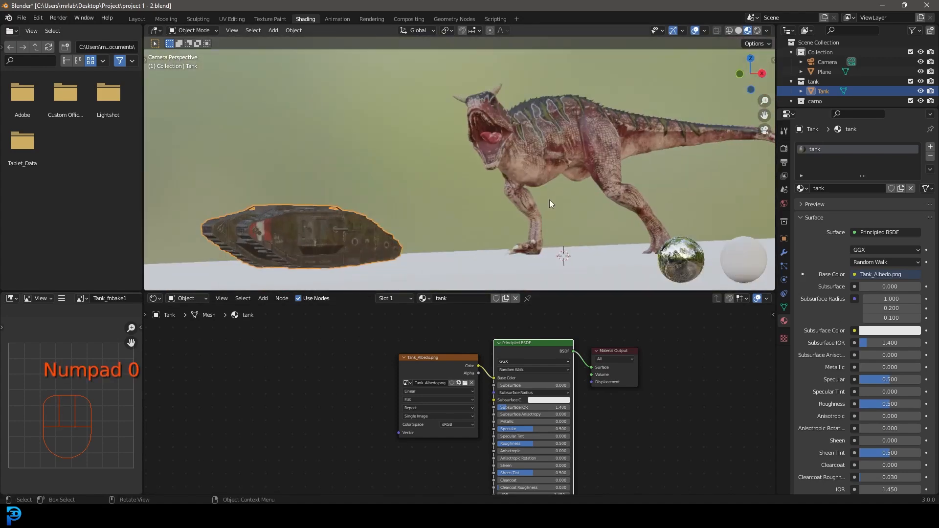
- Deselect the tank and examine the textured tank and dinosaur through the camera and in the right orthographic view, ending in the camera view
key(alt+a)
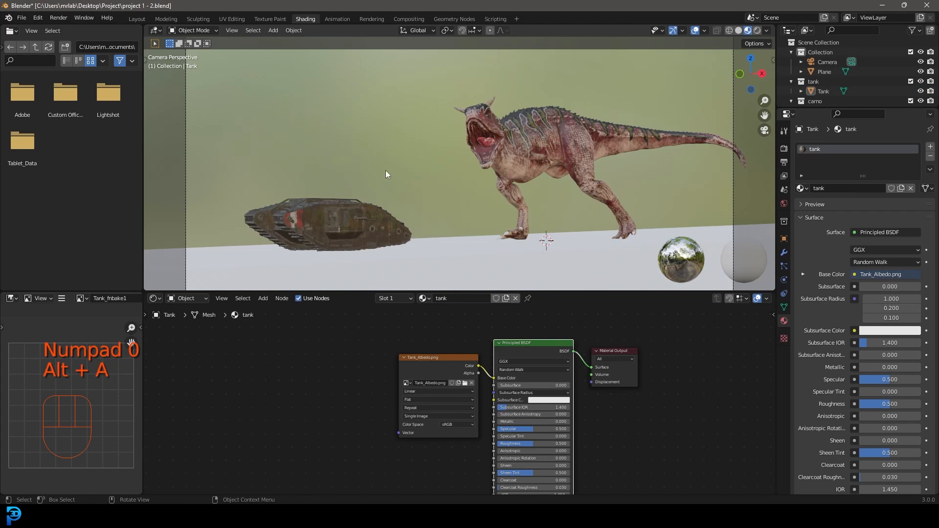
scroll(409, 186, down, 2)
scroll(440, 168, up, 2)
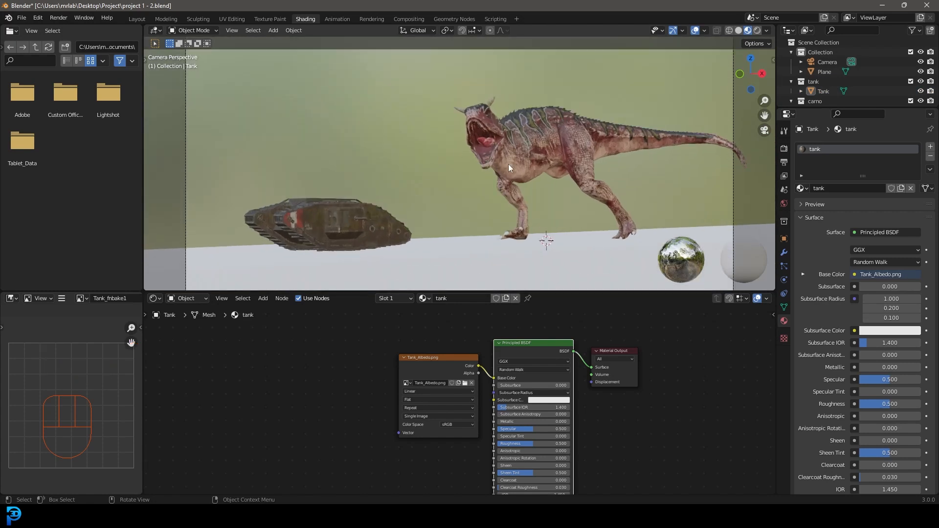
scroll(509, 169, down, 1)
shift+middle_drag(456, 207, 459, 188)
scroll(459, 188, up, 1)
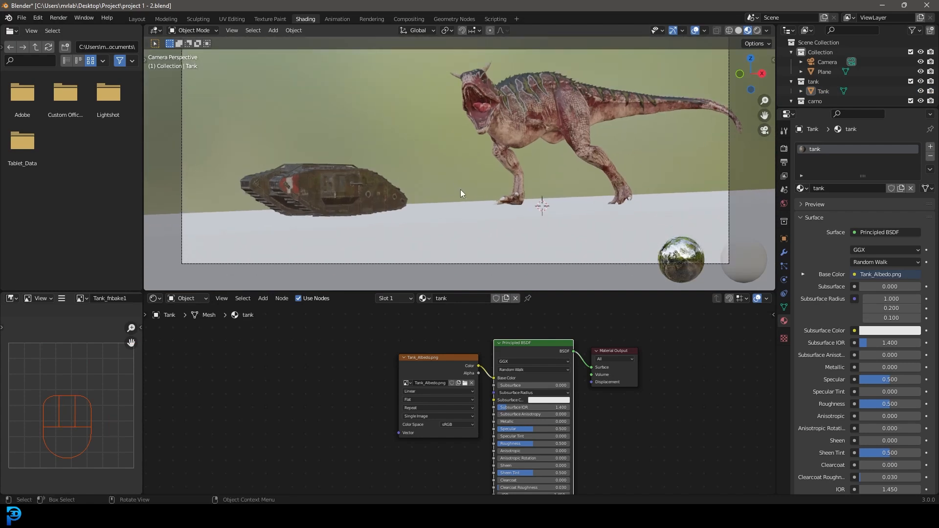
key(KP_1)
key(KP_3)
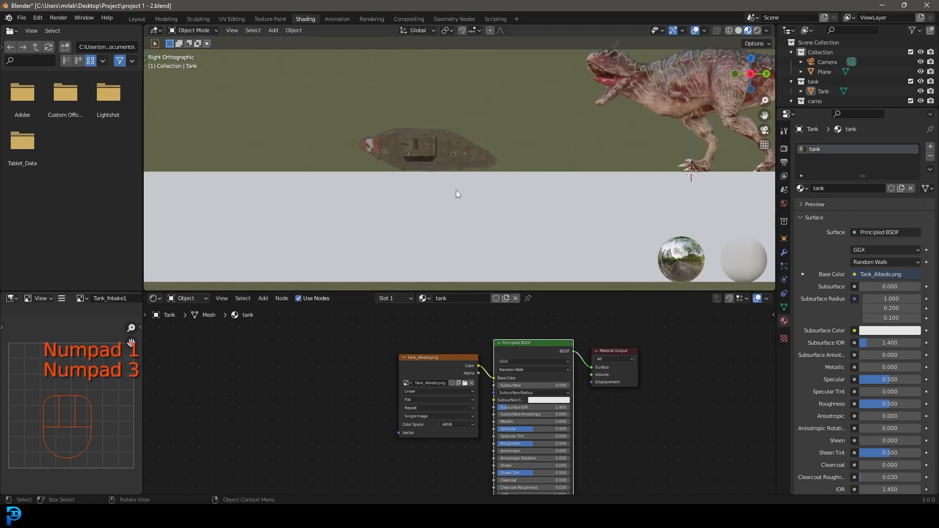
scroll(484, 195, down, 1)
scroll(538, 164, up, 1)
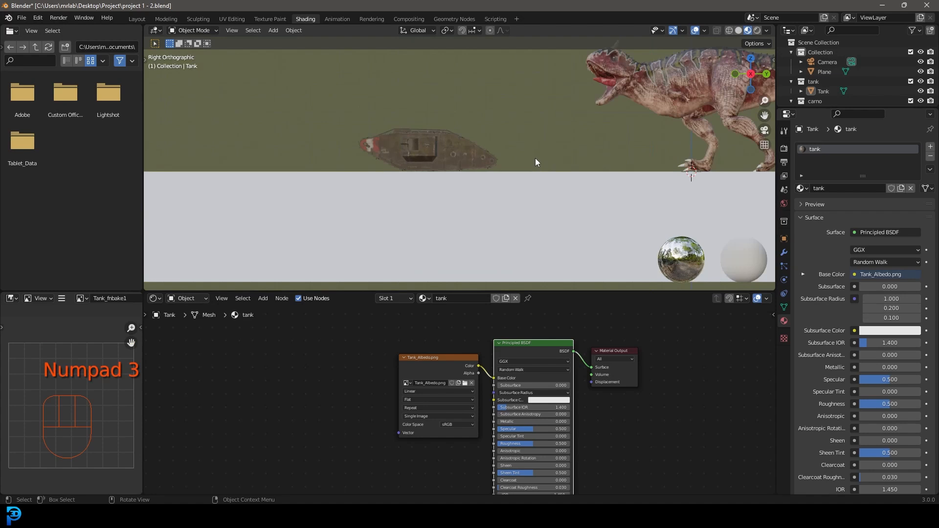
key(KP_0)
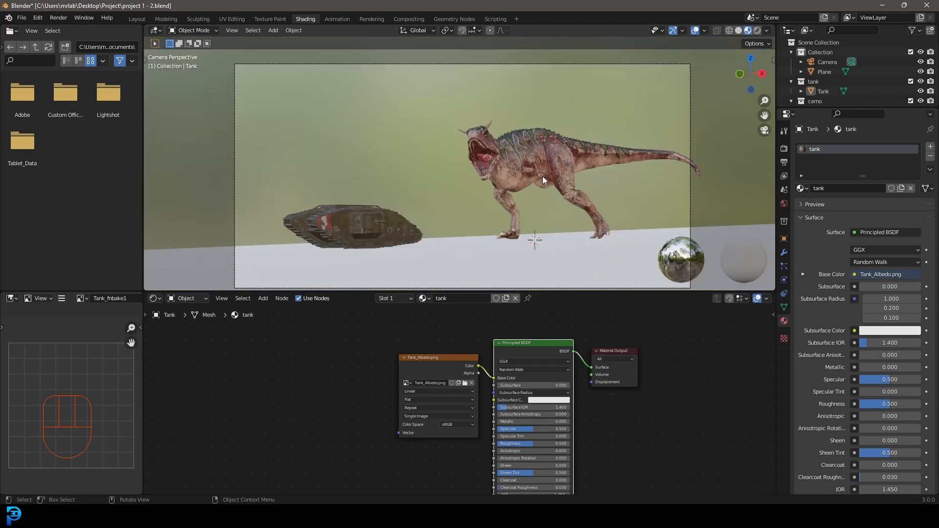